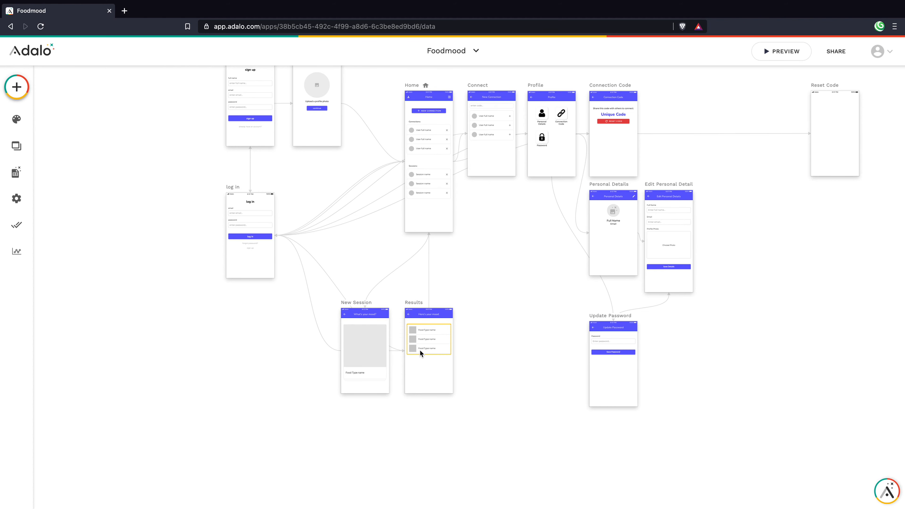
Step: Scroll the canvas so the New Session and Results screens fill the view
scroll(420, 351, up, 10)
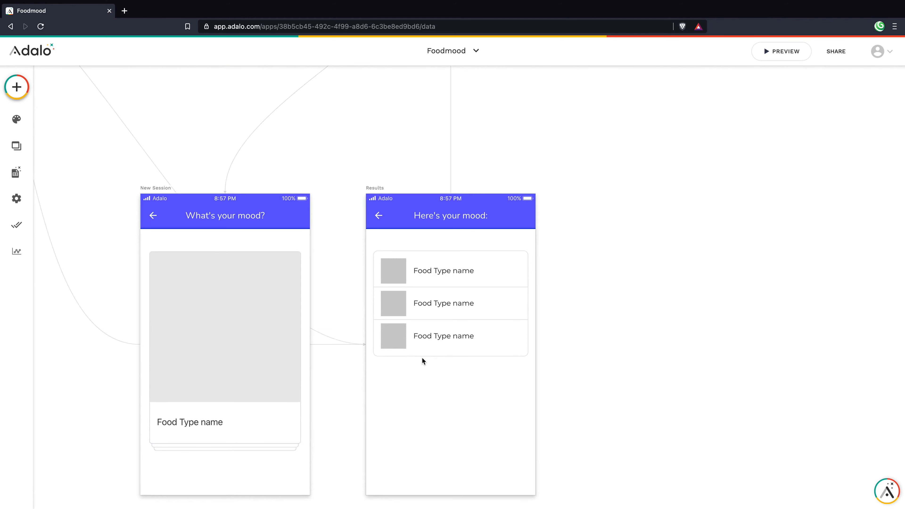
scroll(421, 357, down, 3)
scroll(422, 357, left, 2)
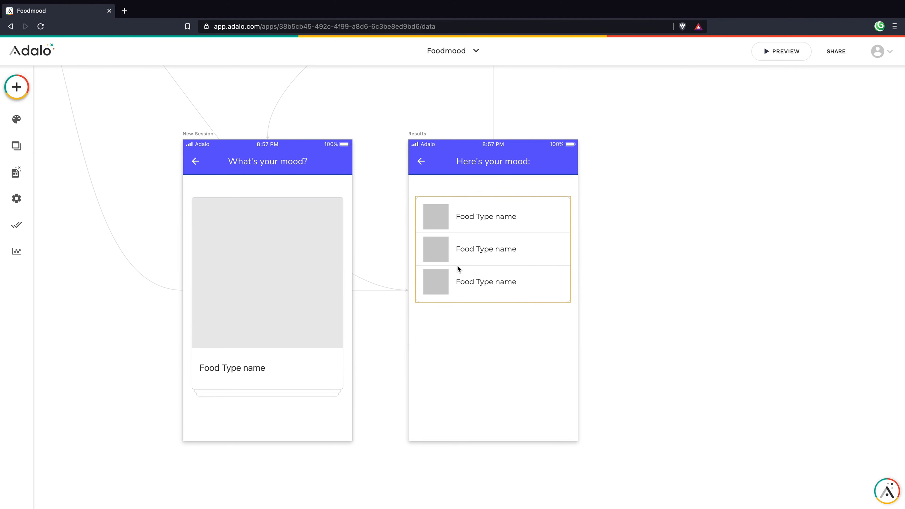
Step: Add a Lottie component to the Results screen and paste the LottieFiles animation JSON
click(16, 87)
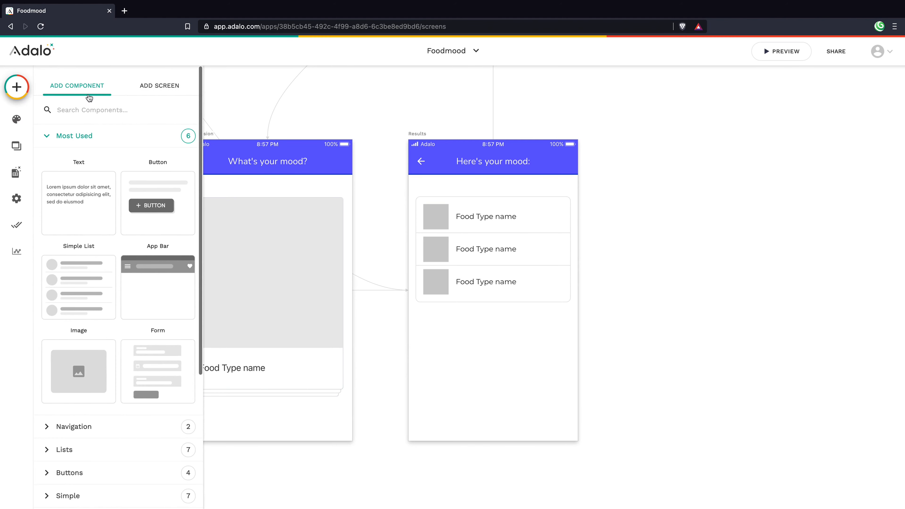
text(lott)
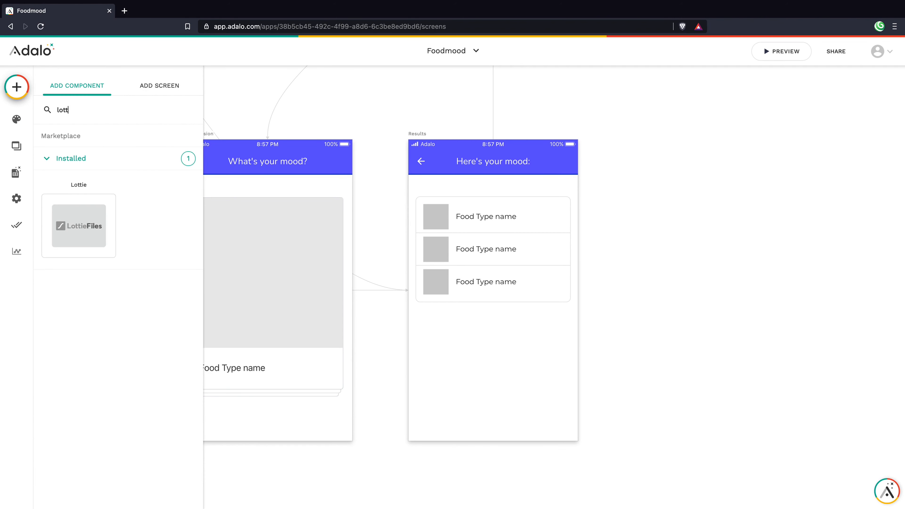
drag(80, 227, 493, 361)
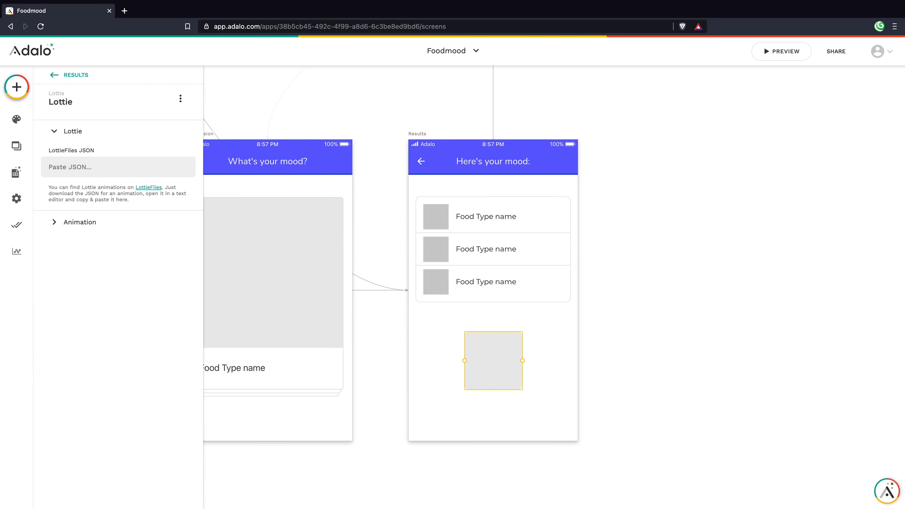
key(super+Tab)
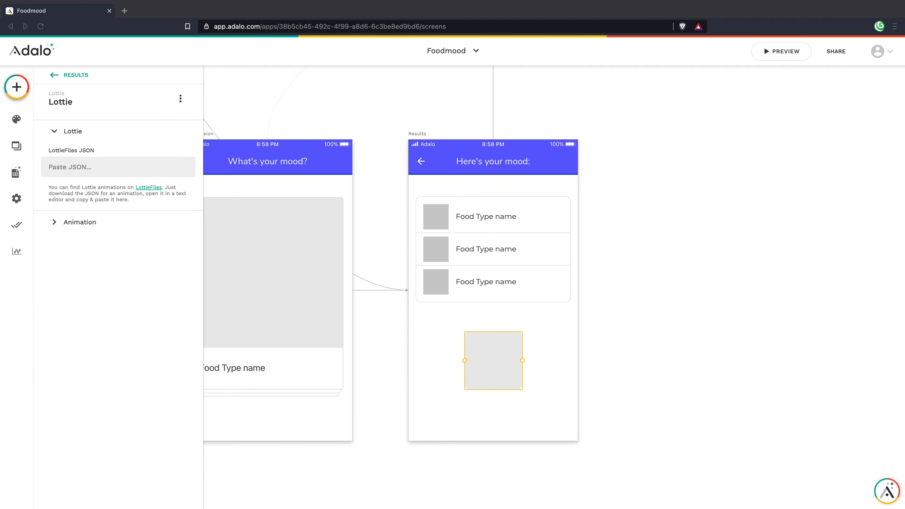
click(116, 163)
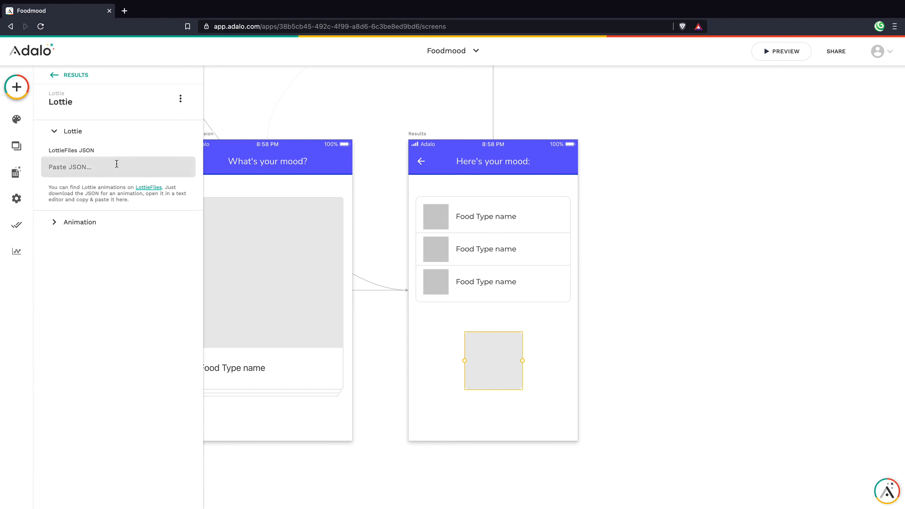
key(ctrl+v)
click(524, 402)
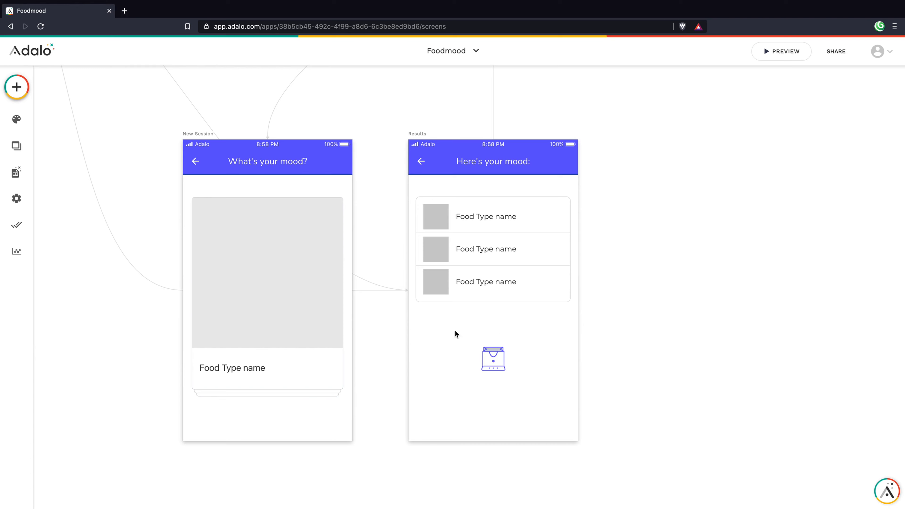
Step: Widen the bag animation and centre it just below the Food Type list
click(495, 356)
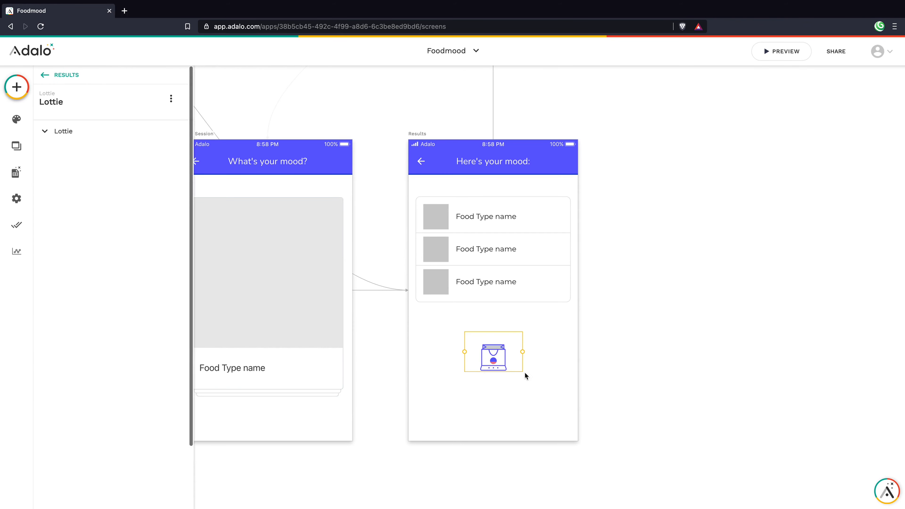
drag(522, 358, 582, 364)
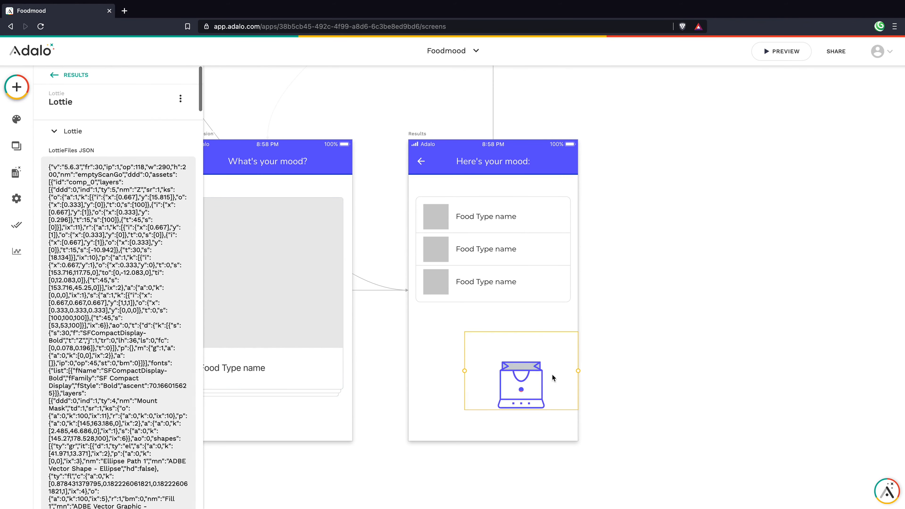
drag(518, 373, 490, 366)
click(497, 429)
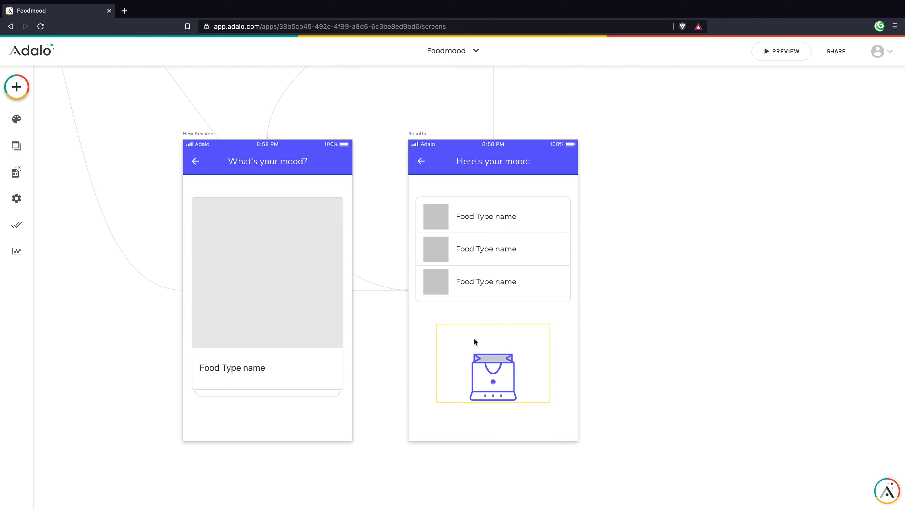
drag(496, 374, 492, 353)
click(495, 398)
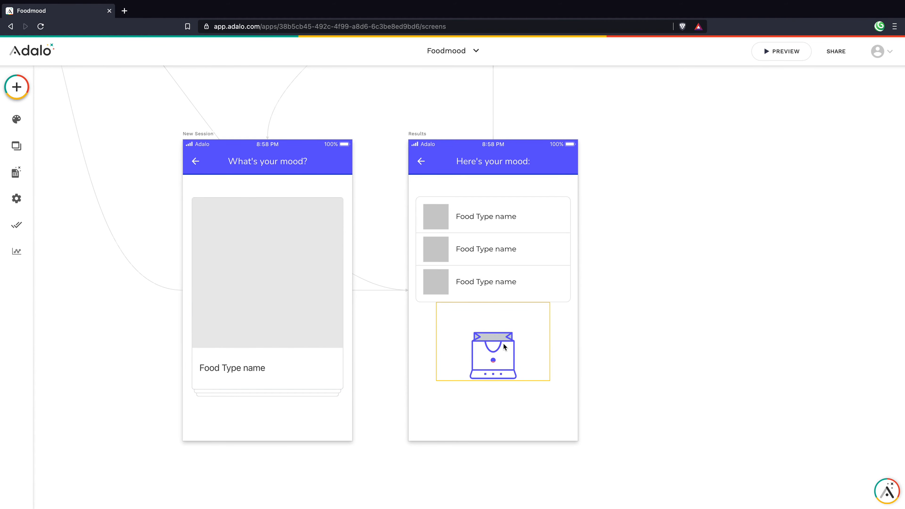
click(505, 353)
Step: Make the animation Sometimes Visible, based on Current Session > Mutual Food Types > Count
click(50, 131)
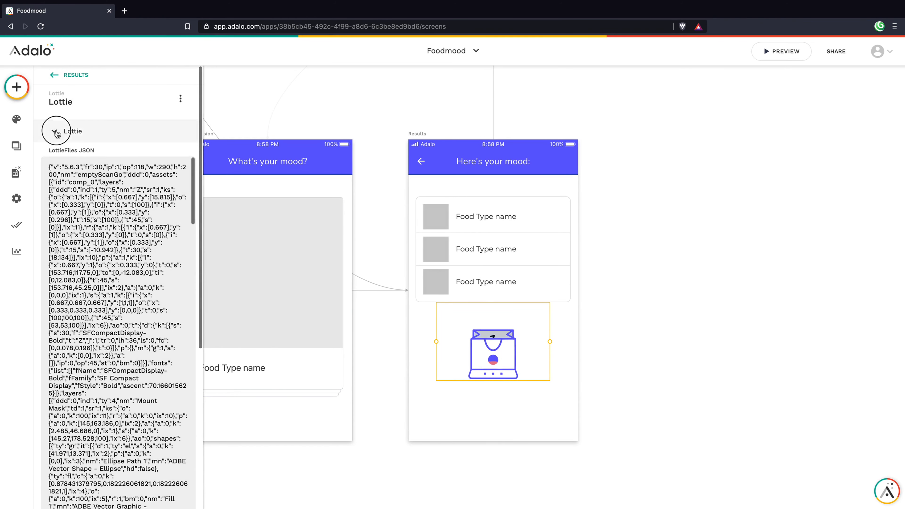
click(179, 100)
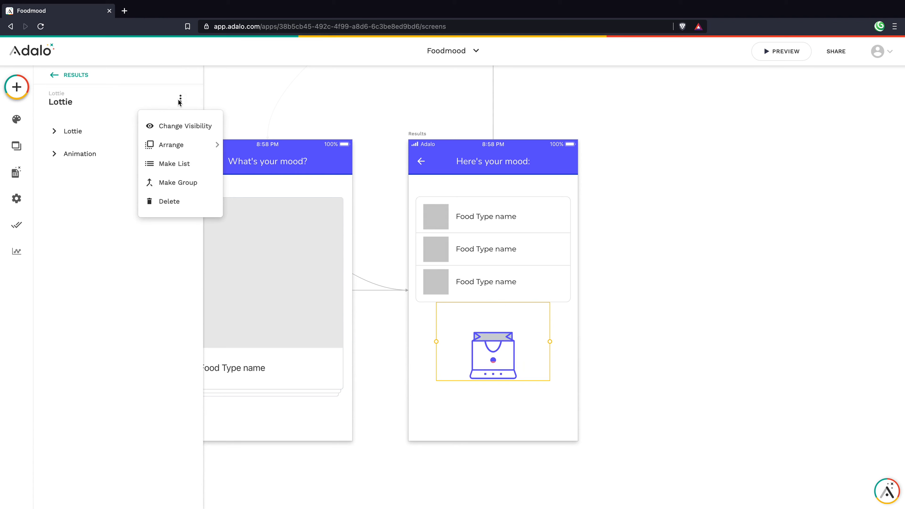
click(172, 126)
click(133, 139)
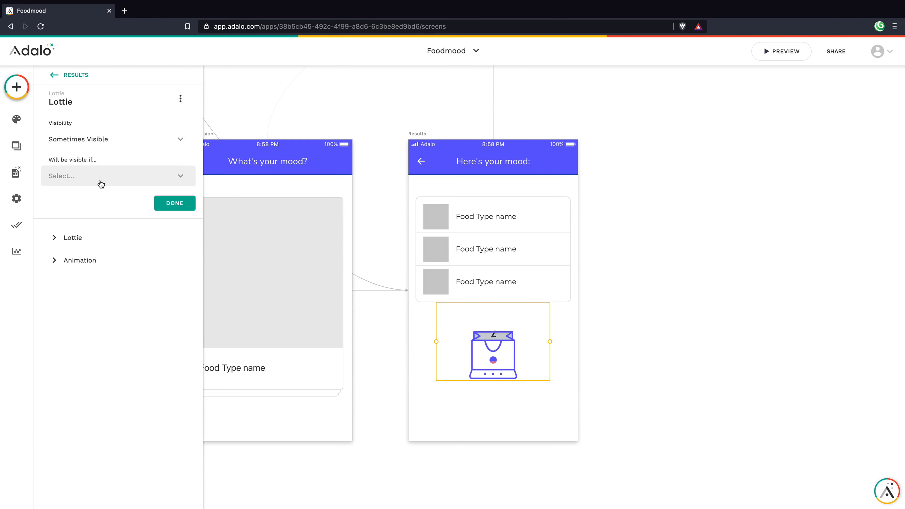
click(98, 183)
click(90, 176)
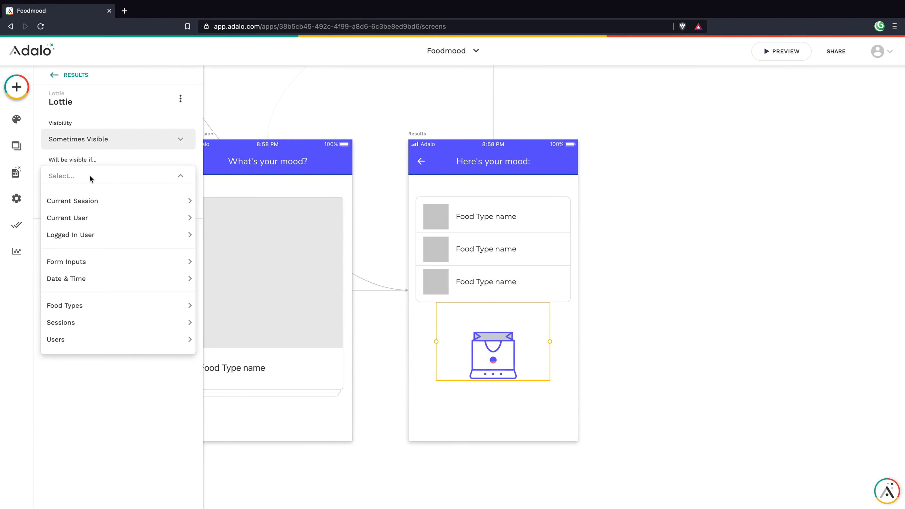
mouse_move(99, 197)
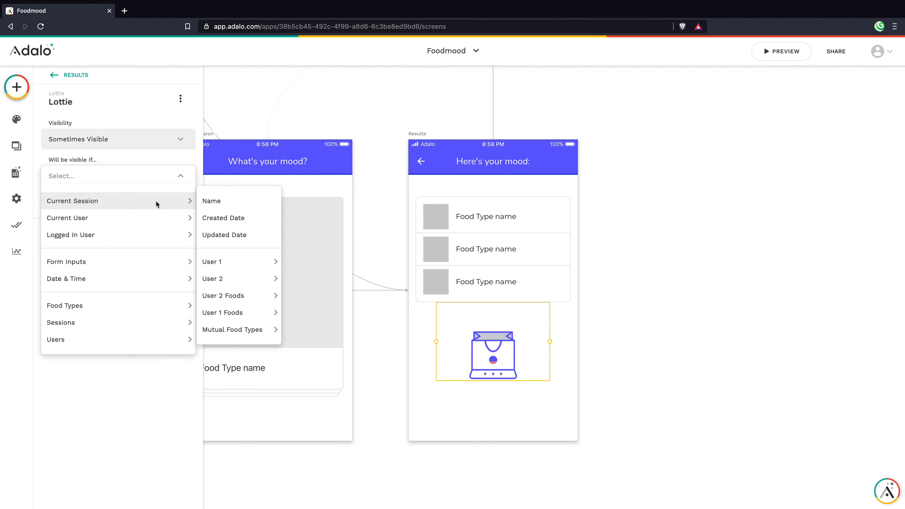
mouse_move(245, 330)
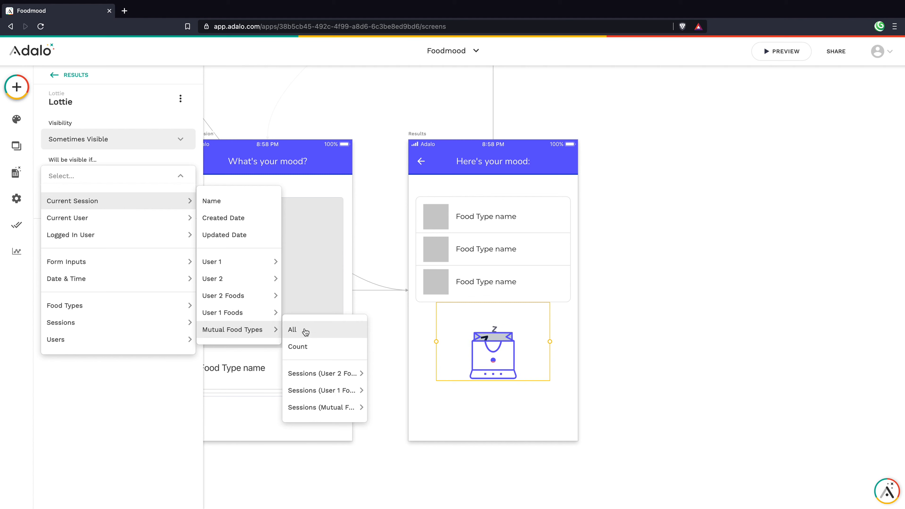
click(305, 347)
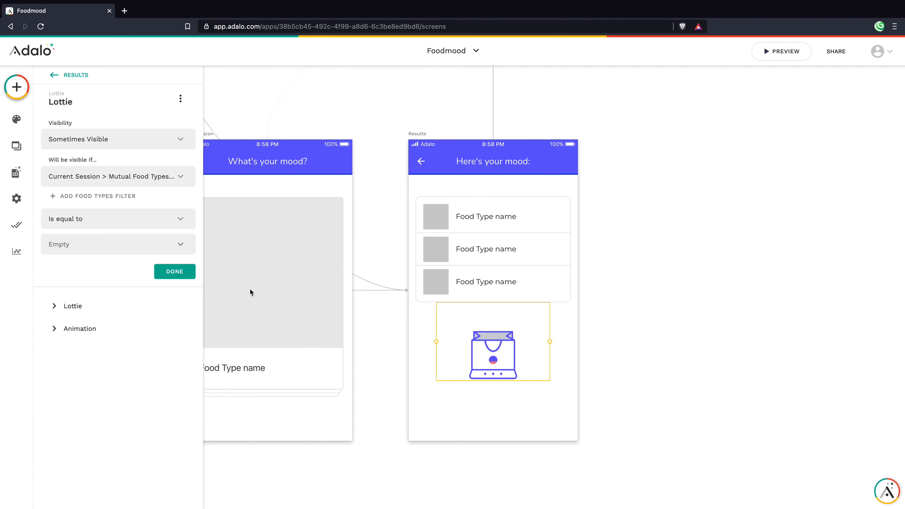
Step: Complete the condition as 'is less than or equal to 0' and confirm it
click(82, 244)
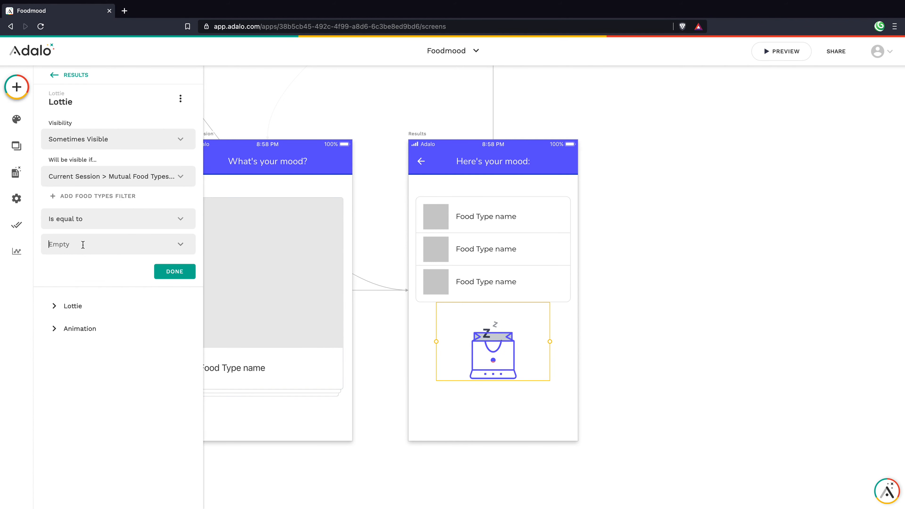
text(0)
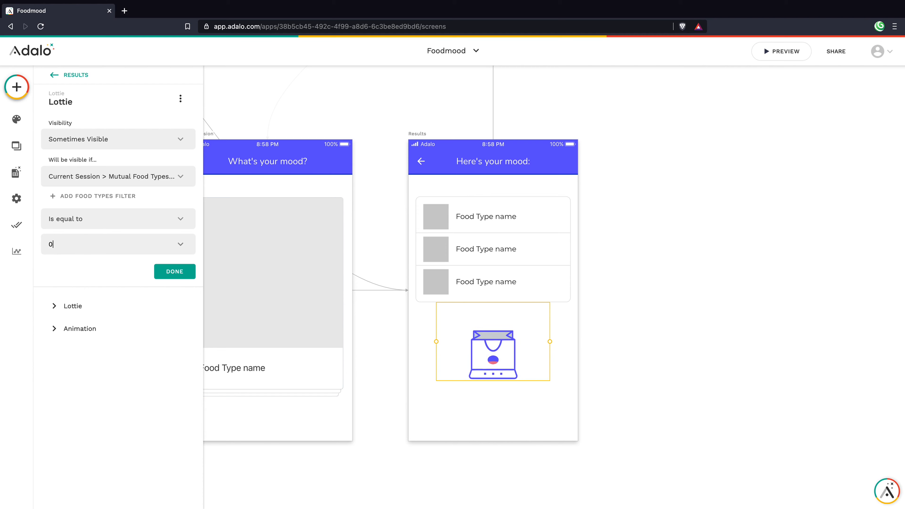
click(87, 216)
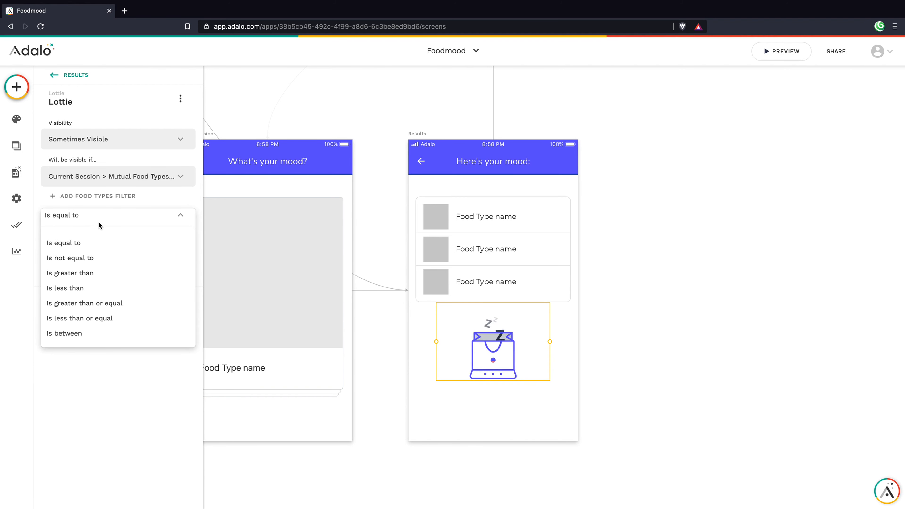
click(109, 318)
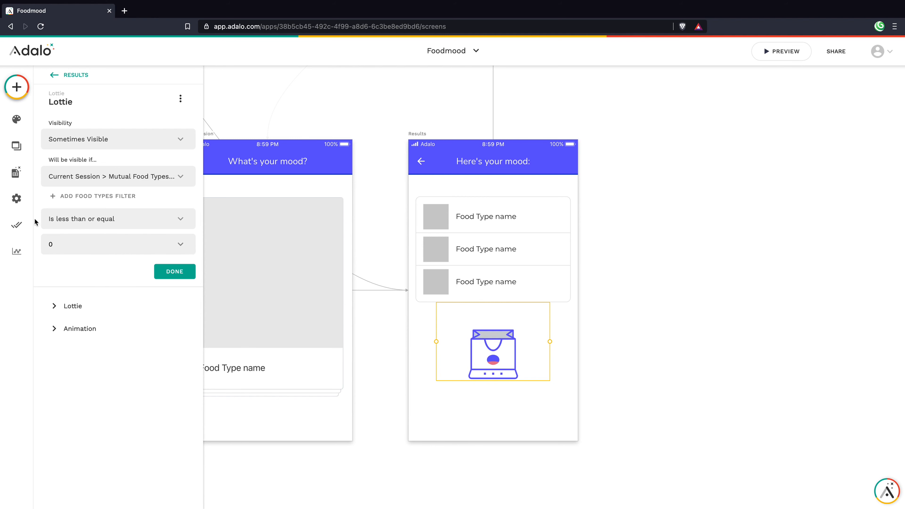
click(172, 275)
click(103, 189)
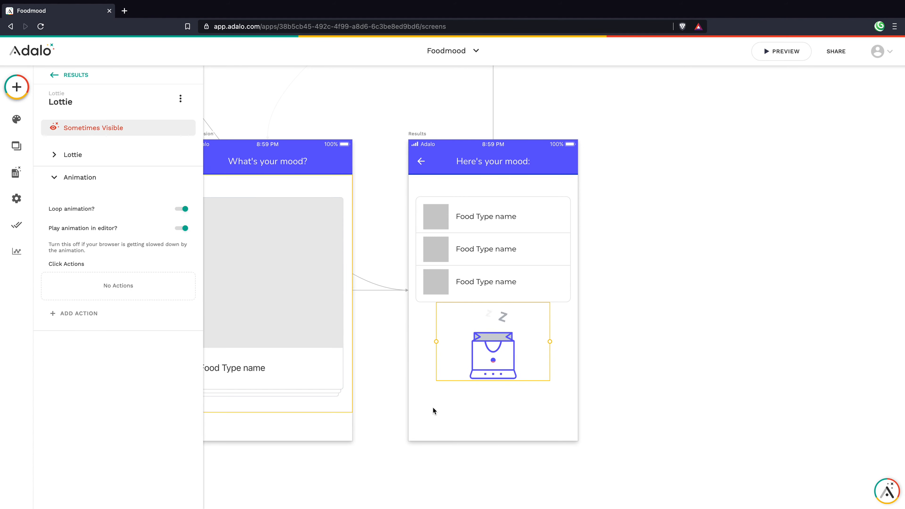
Step: Make the food list Sometimes Visible, based on Current Session > Mutual Food Types > Count
click(499, 235)
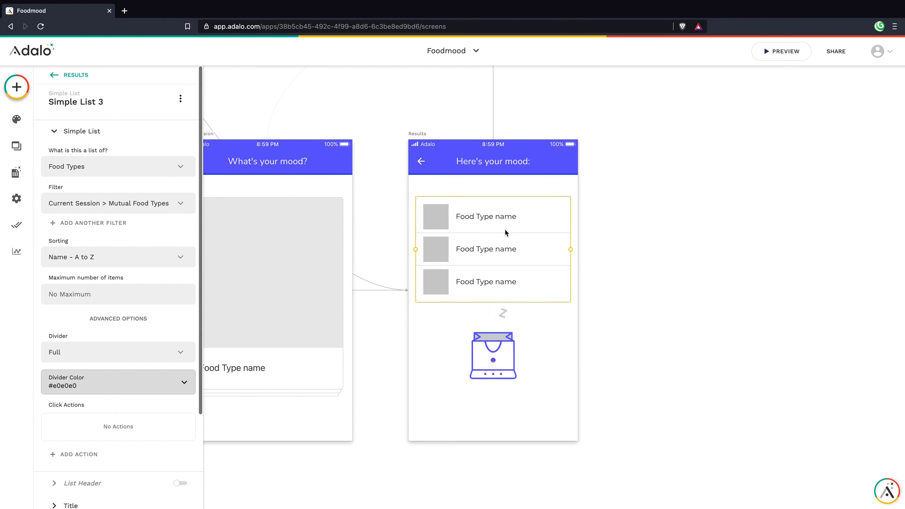
click(181, 98)
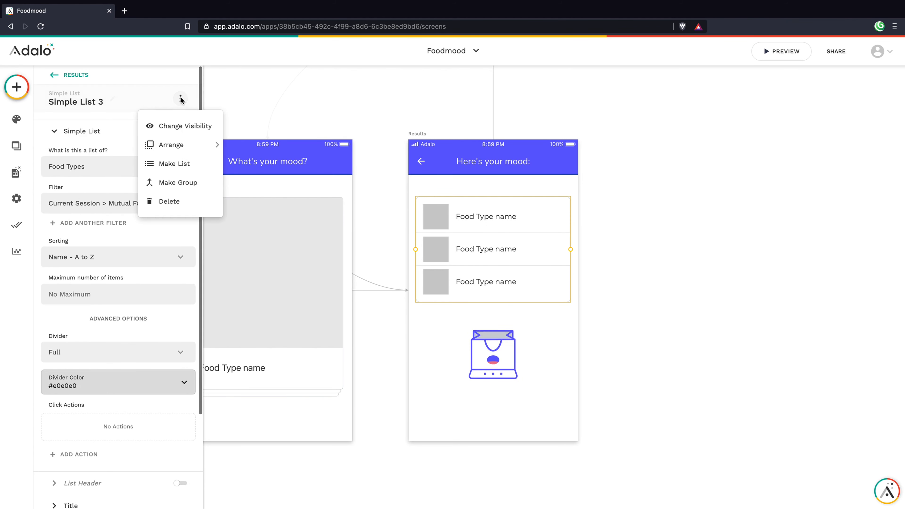
click(180, 126)
click(137, 139)
click(105, 182)
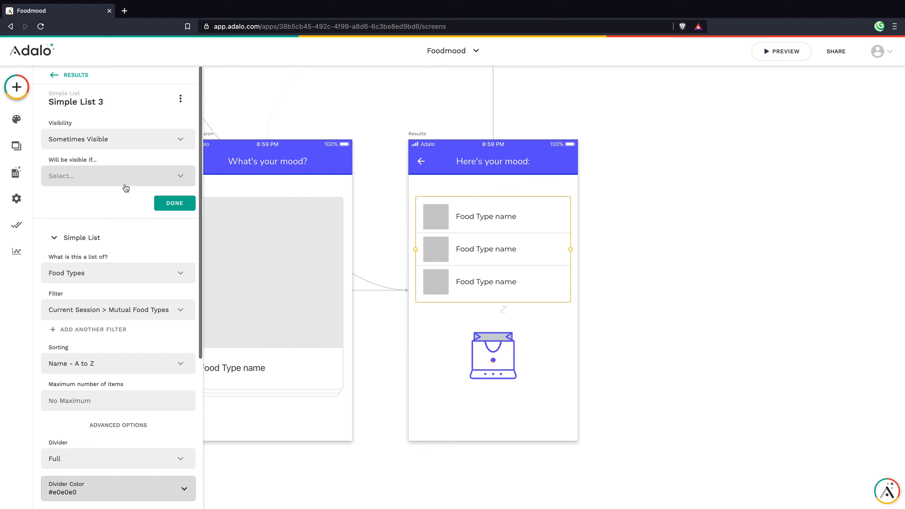
click(143, 178)
mouse_move(128, 198)
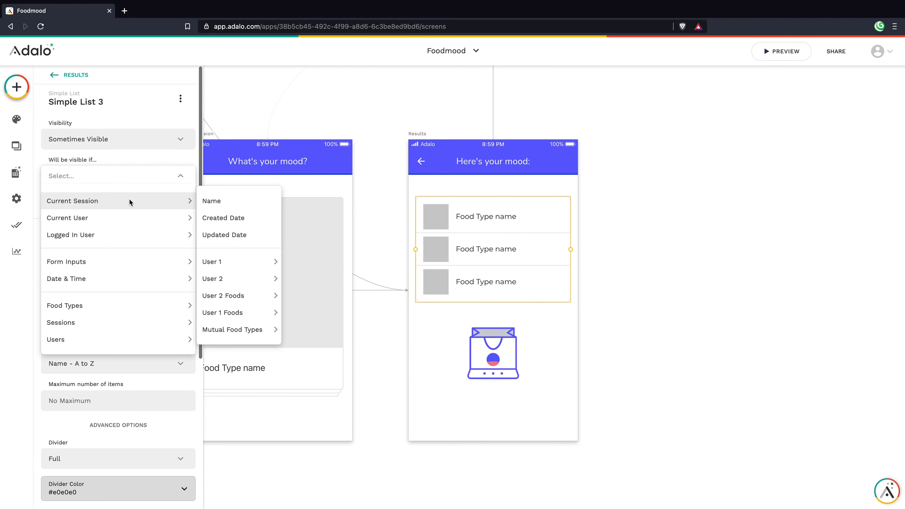
mouse_move(264, 330)
click(309, 346)
Step: Set the list's condition to 'is greater than 0' and confirm it
click(126, 216)
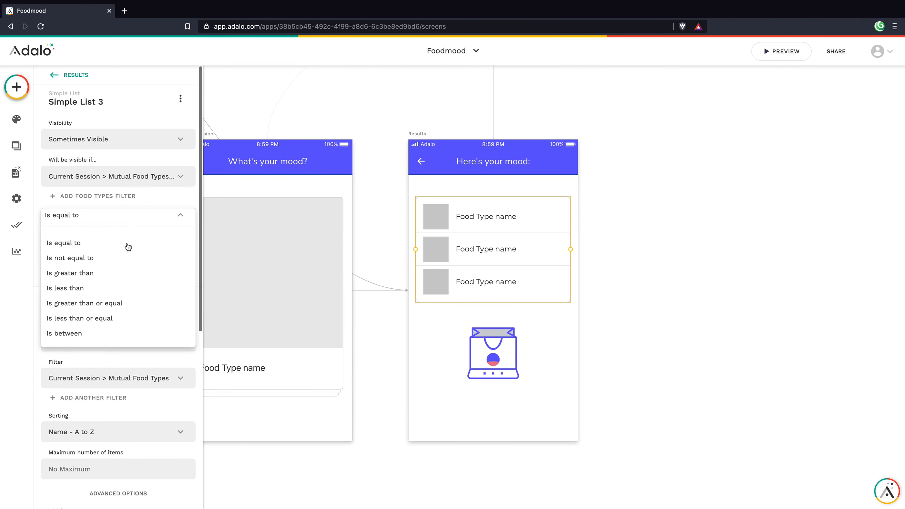
click(121, 271)
click(103, 245)
text(0)
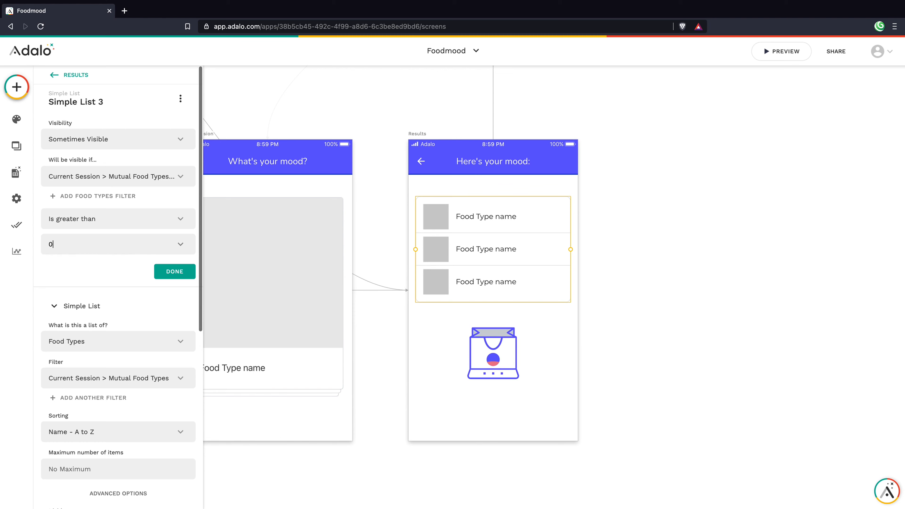
click(175, 271)
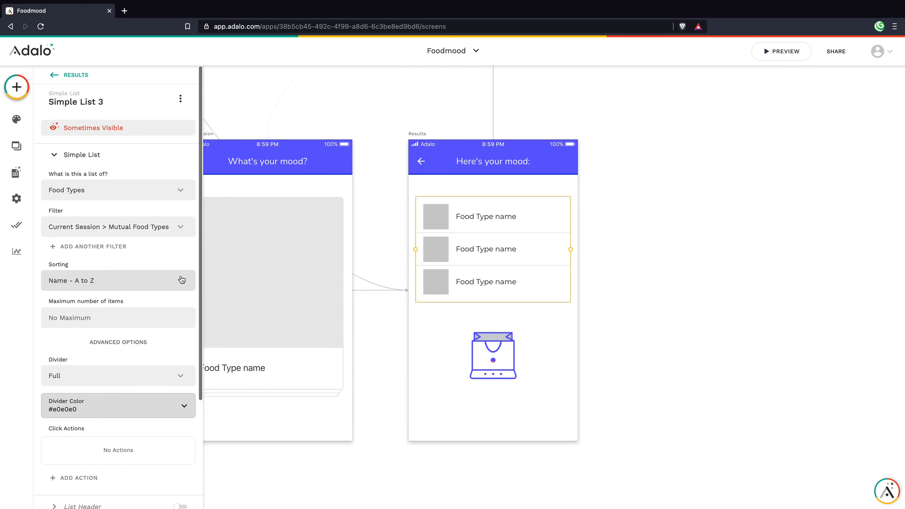
click(552, 396)
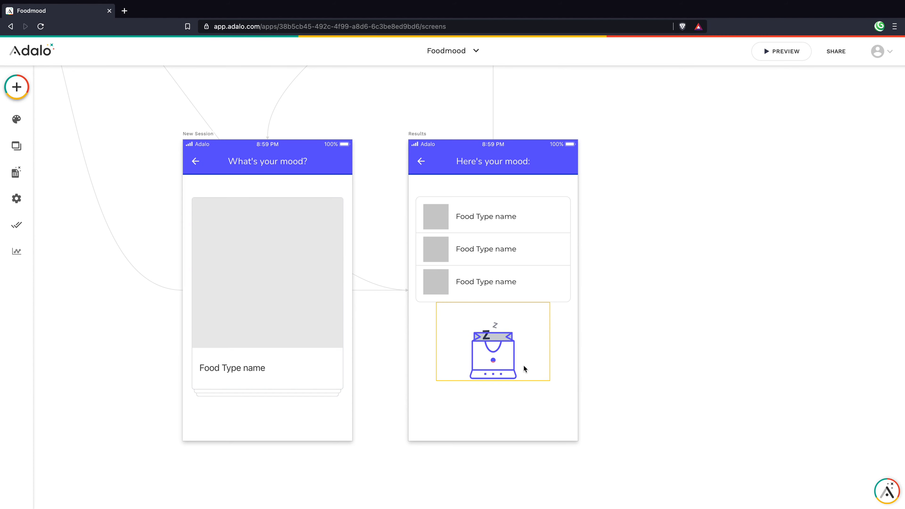
Step: Add a text below the animation reading 'Oops! Looks like there no matches.' / 'Try again?' on two lines
click(17, 89)
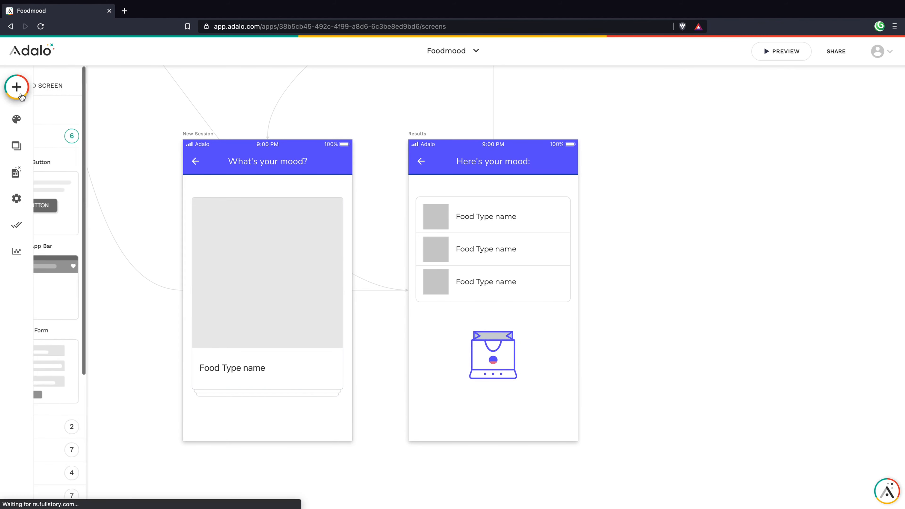
drag(71, 199, 632, 411)
drag(443, 378, 477, 390)
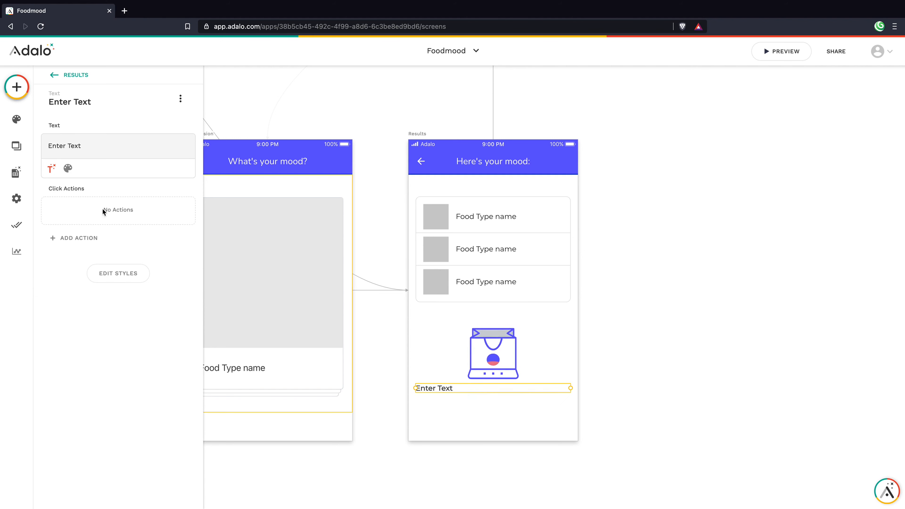
drag(48, 145, 91, 142)
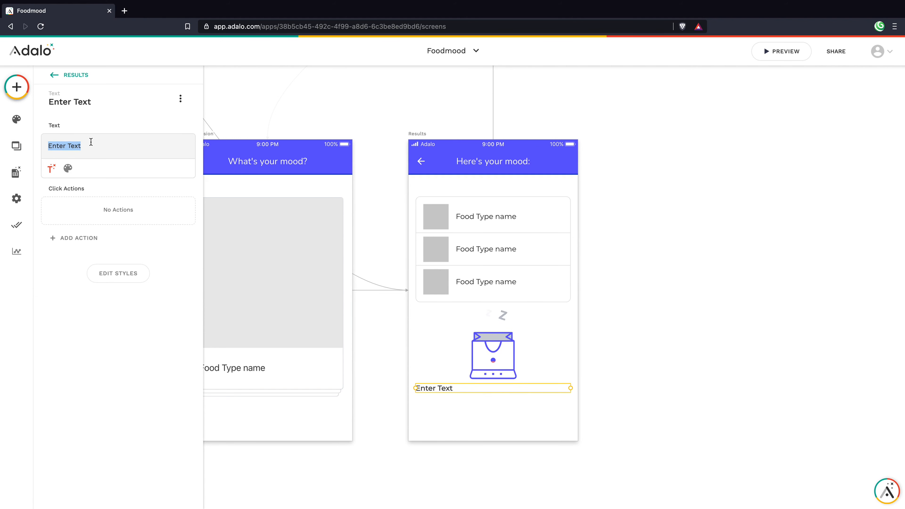
text(Oops! Looks like there no)
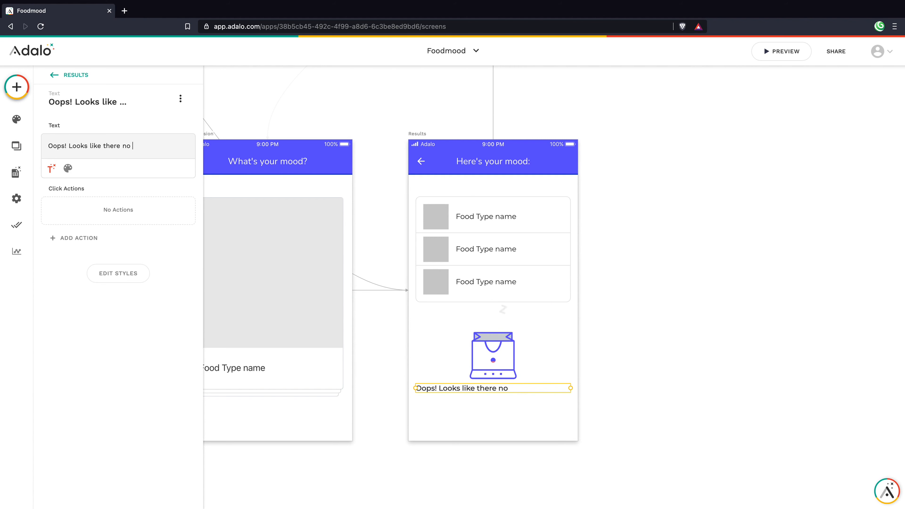
text( matches)
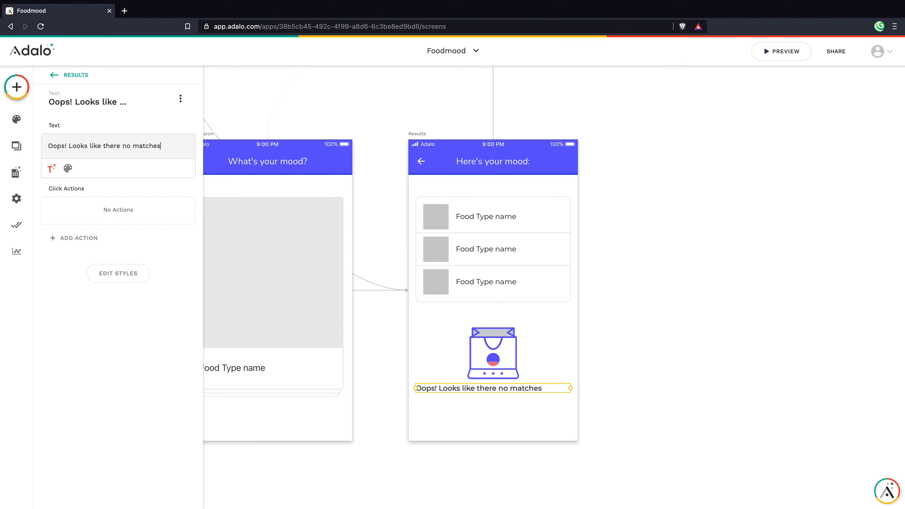
text(. Try again?)
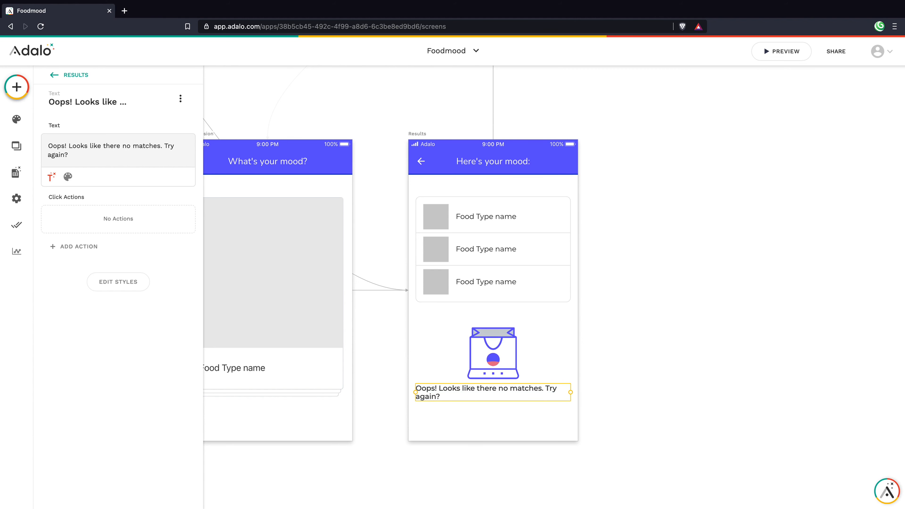
click(166, 145)
key(Return)
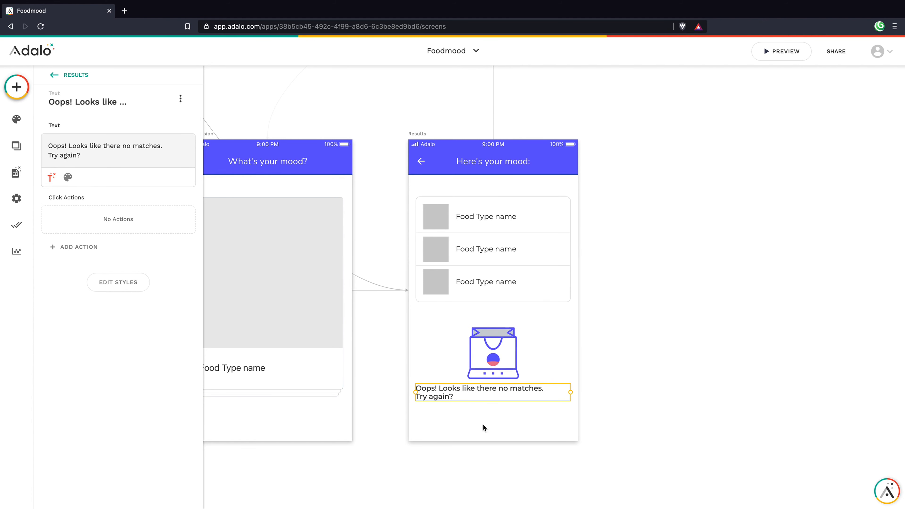
Step: Centre-align the no-matches message text
click(116, 283)
click(115, 282)
click(68, 177)
click(166, 177)
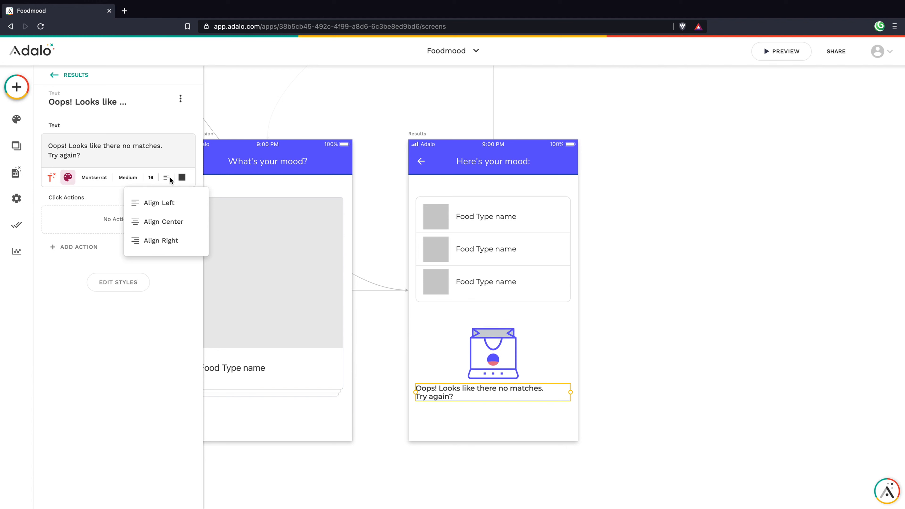
click(160, 221)
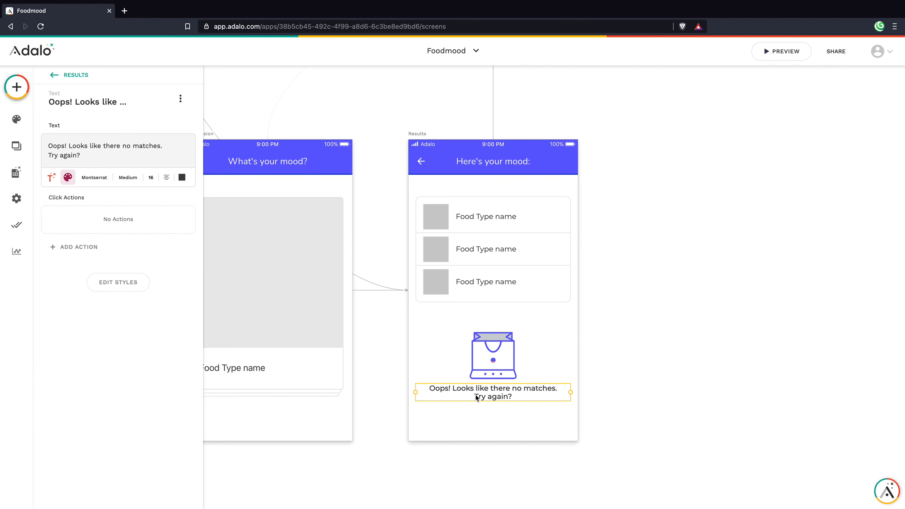
click(485, 419)
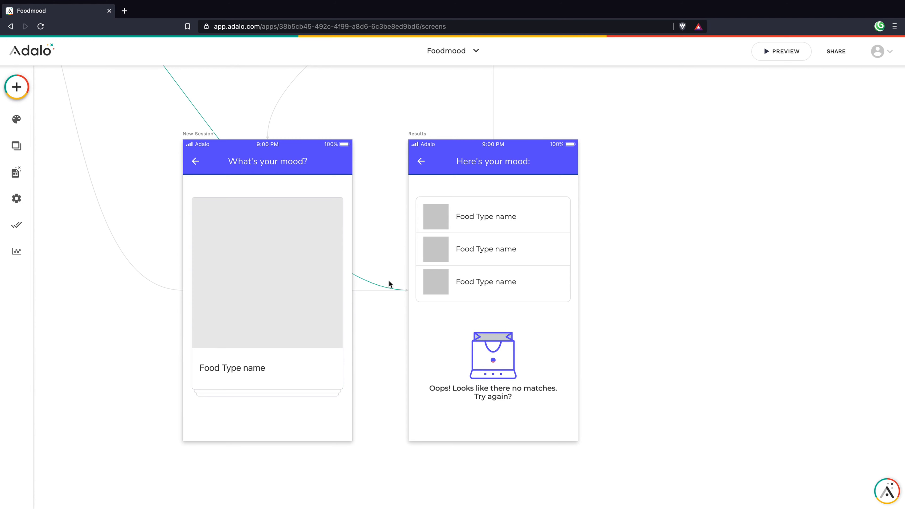
Step: Copy Home's New Connection button onto Results beneath the Oops message
scroll(387, 280, down, 10)
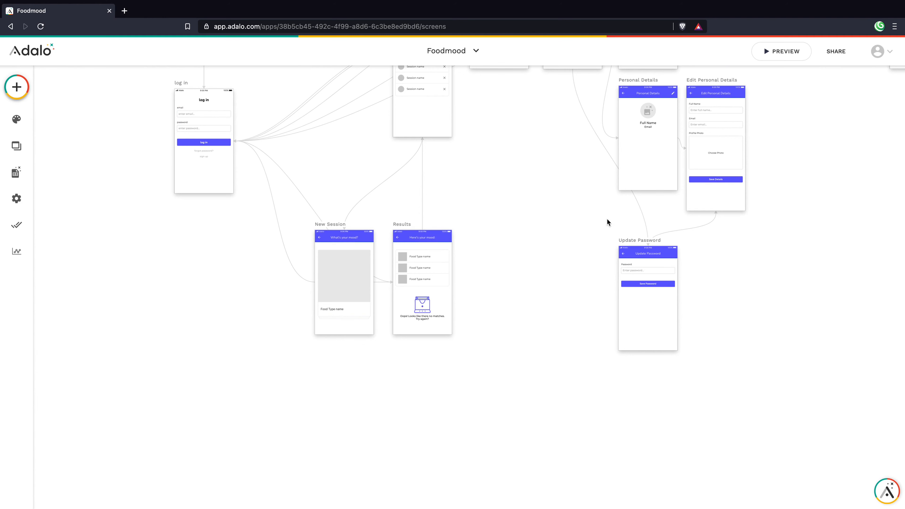
scroll(606, 219, up, 4)
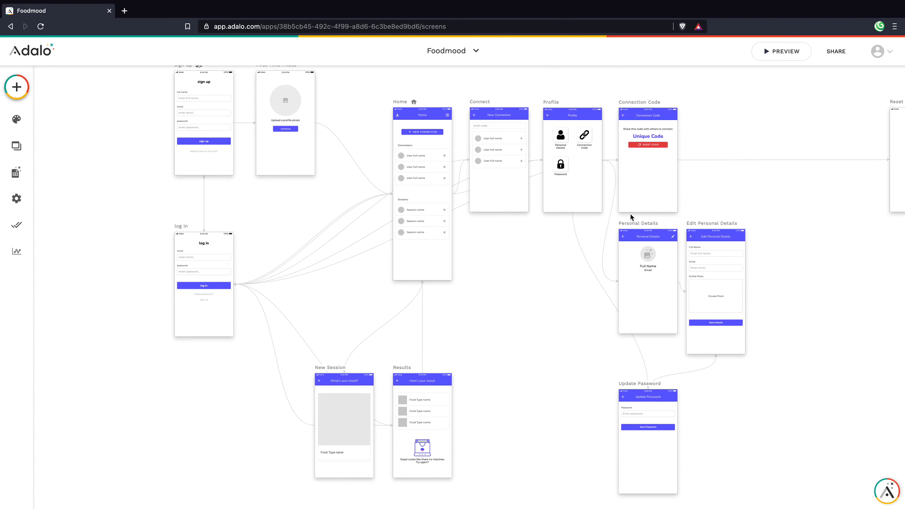
click(415, 130)
alt+drag(420, 132, 421, 467)
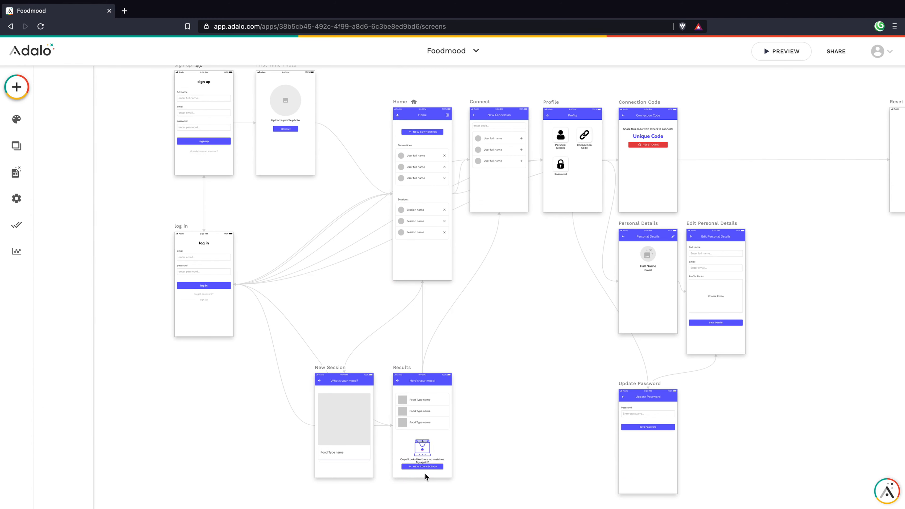
scroll(424, 467, up, 5)
scroll(423, 467, down, 2)
Step: Relabel the copied button 'Start Over', remove its icon, and narrow and centre it
scroll(449, 381, up, 3)
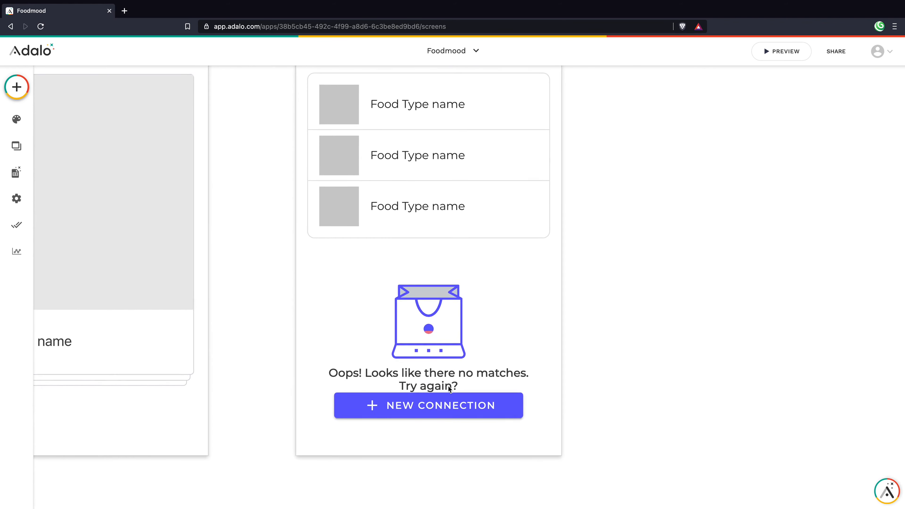
click(455, 416)
drag(455, 416, 461, 417)
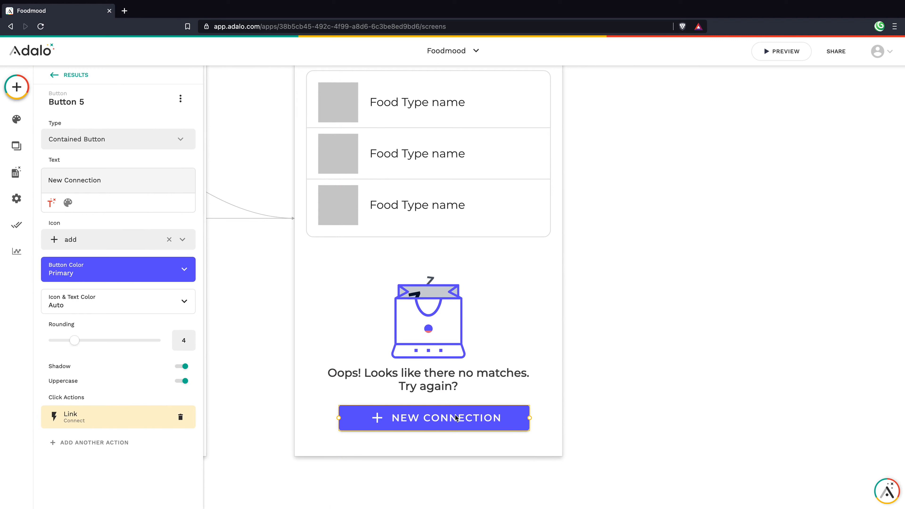
triple_click(89, 181)
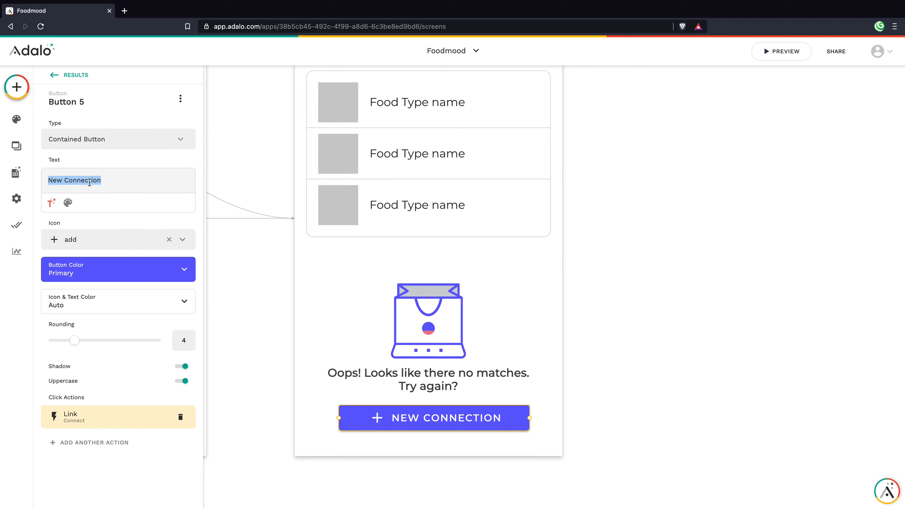
text(Start)
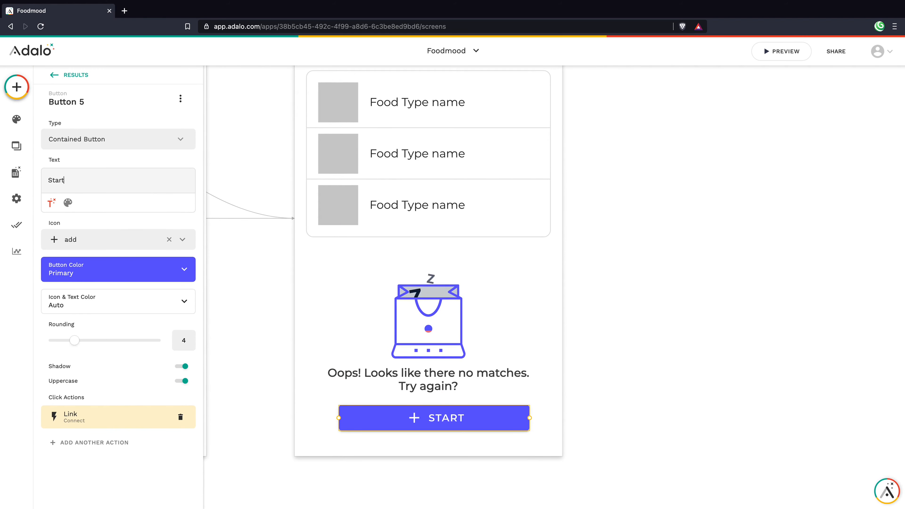
text( Over)
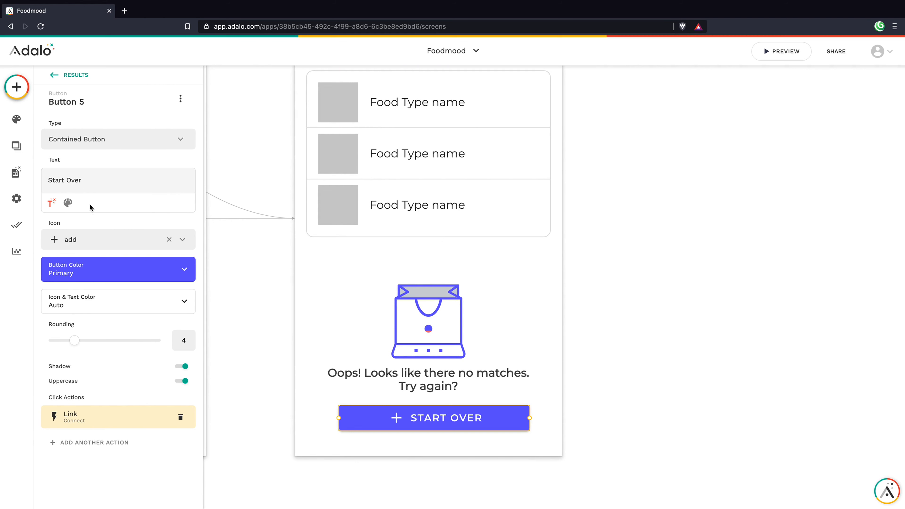
click(169, 239)
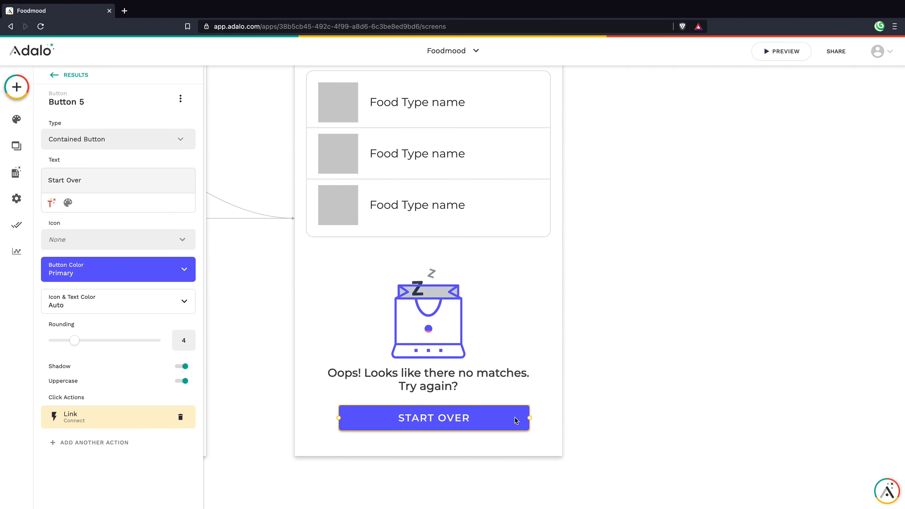
drag(529, 421, 454, 419)
Step: Start rewording the message's second line to 'Want to try again?'
click(410, 380)
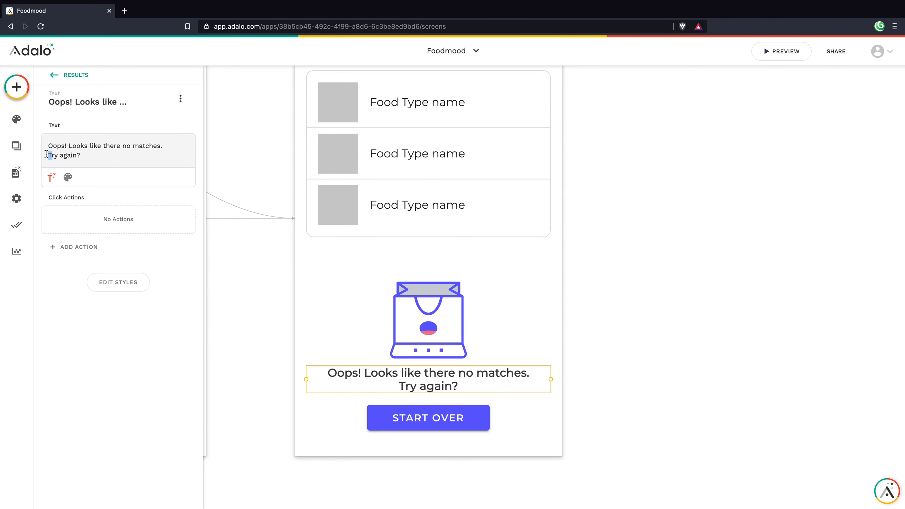
key(BackSpace)
text(Want to)
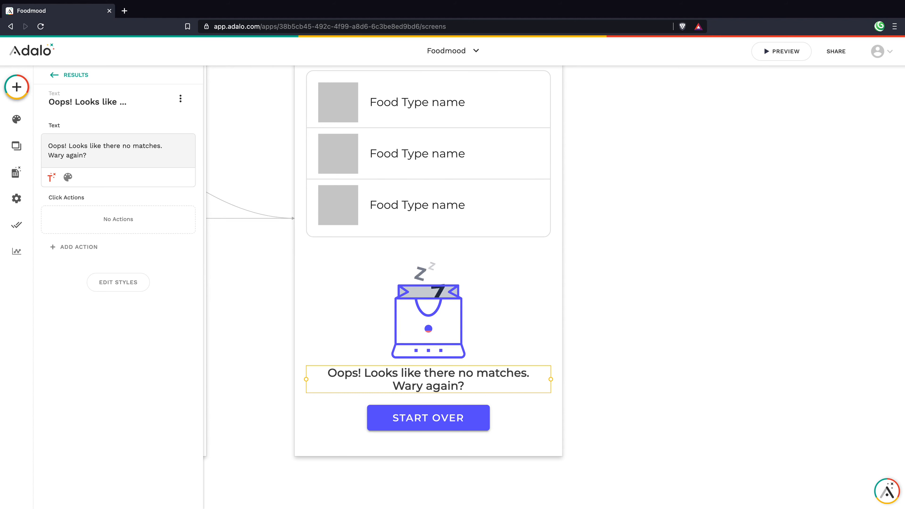
text( t)
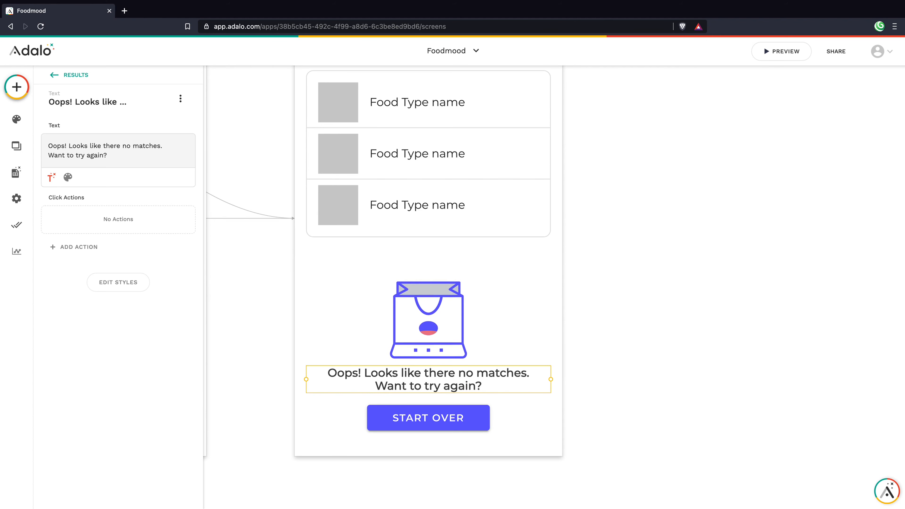
Step: Remove the START OVER button's link to the Connect screen
click(518, 422)
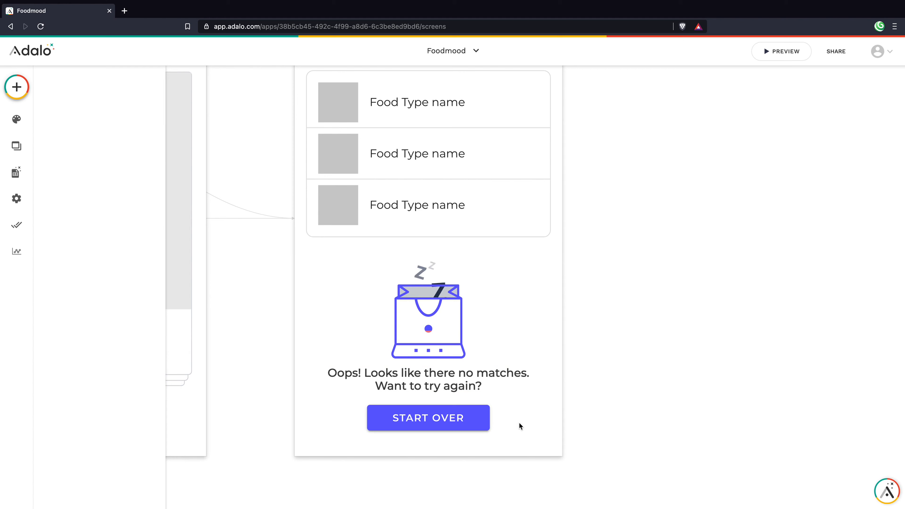
click(459, 421)
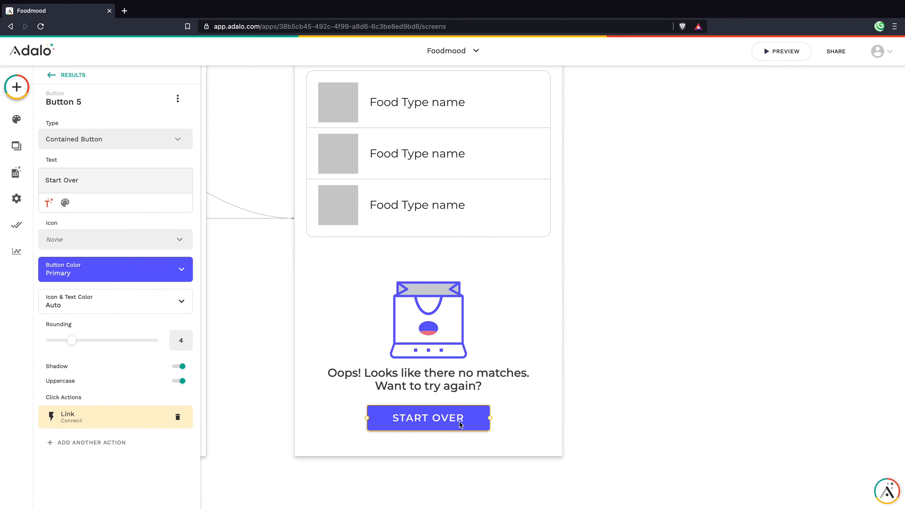
click(181, 417)
click(332, 411)
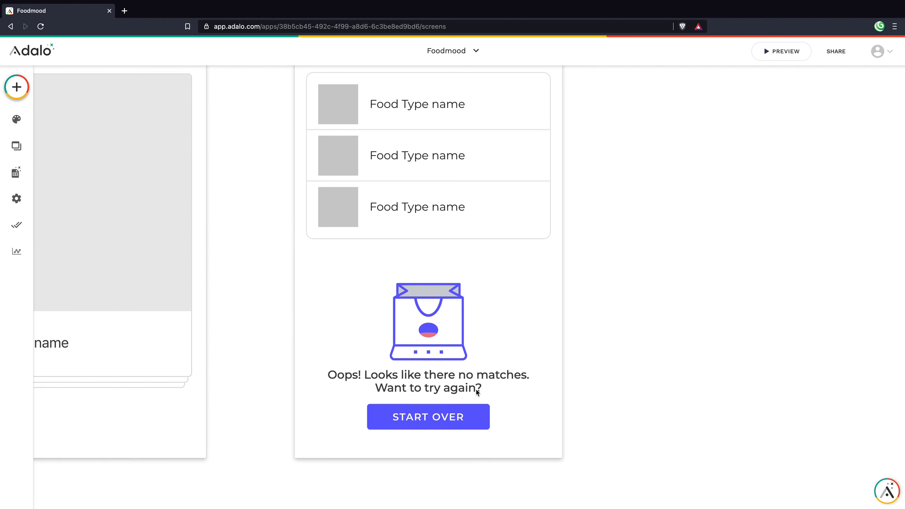
Step: Set the bag animation to Always Visible, then select it with the message and button
scroll(476, 388, up, 1)
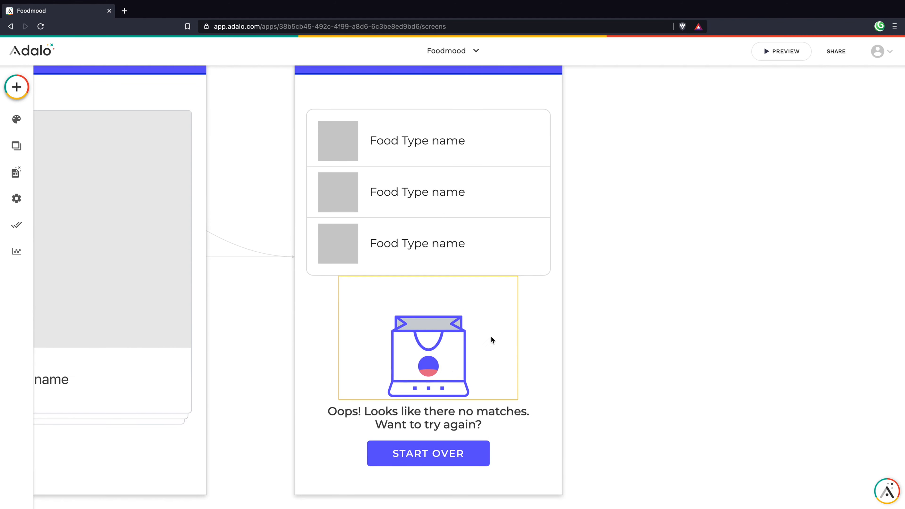
click(417, 360)
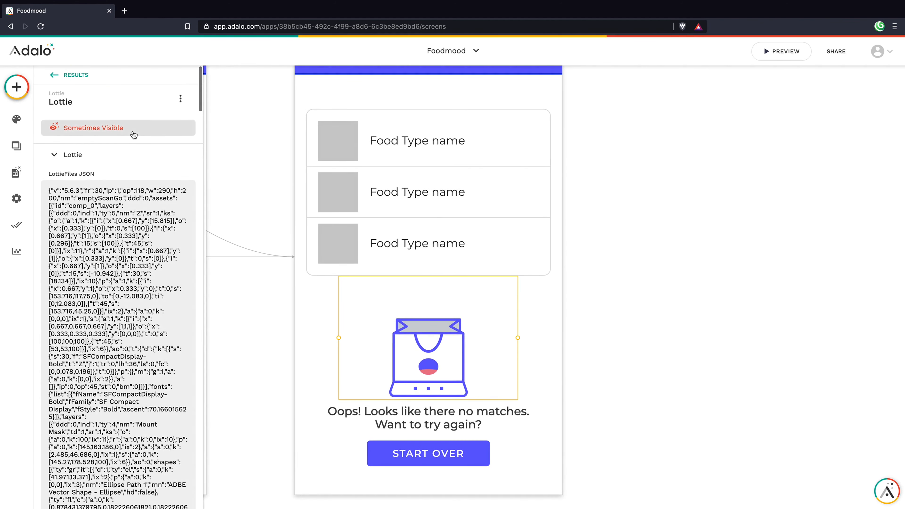
click(132, 130)
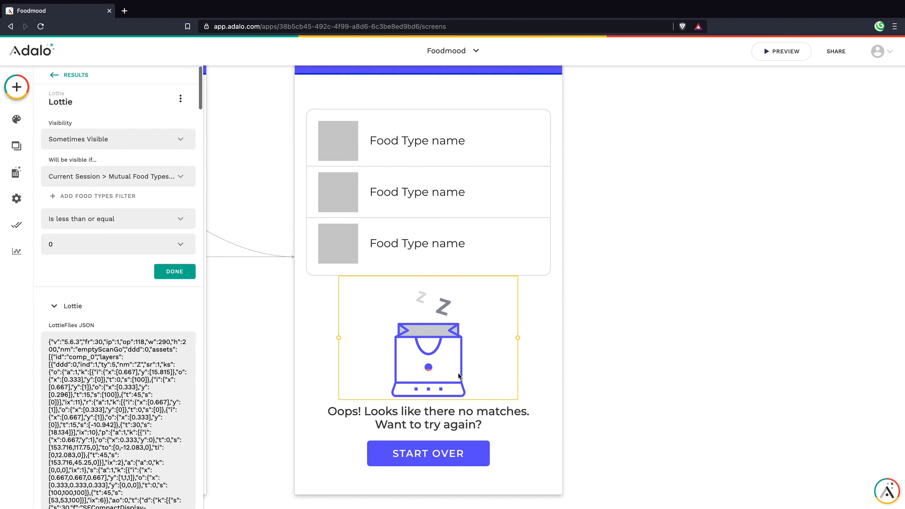
click(102, 139)
click(107, 162)
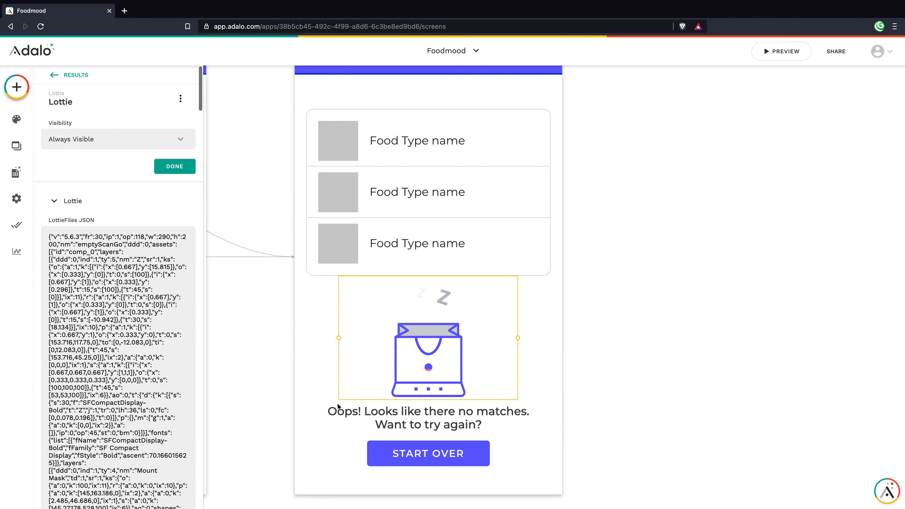
click(301, 333)
drag(302, 333, 503, 461)
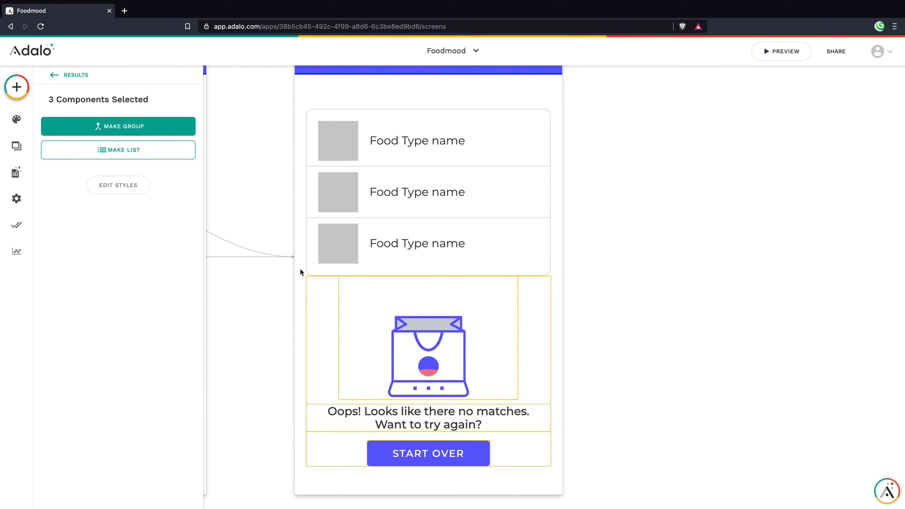
Step: Group the three selected components and name the group 'Empty State'
click(157, 126)
click(76, 101)
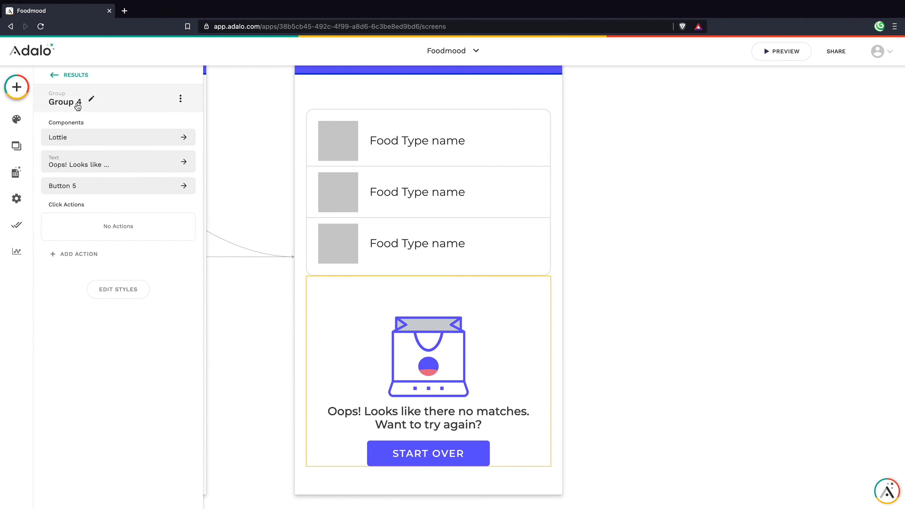
triple_click(83, 138)
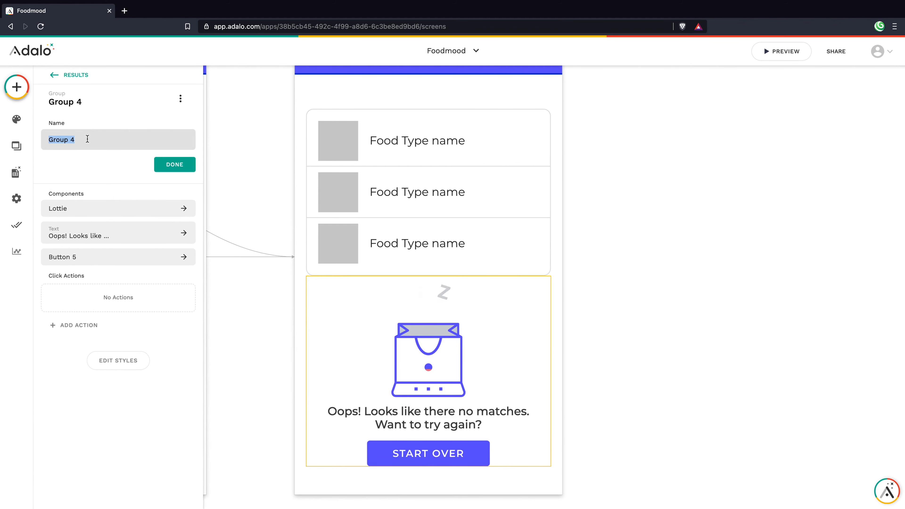
text(Empty)
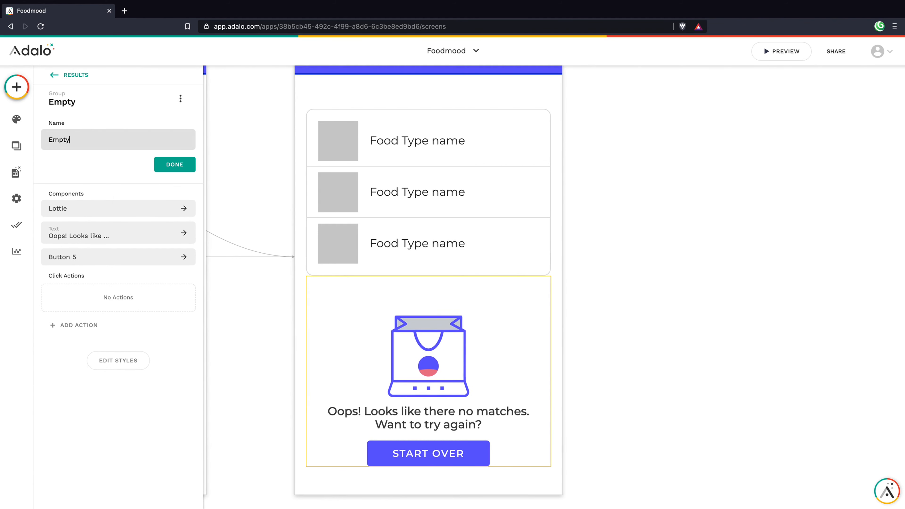
text( State)
click(168, 164)
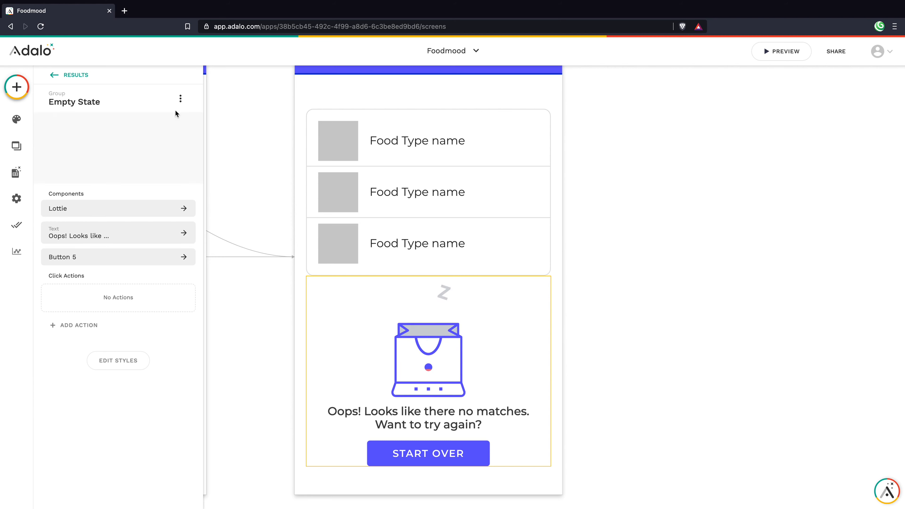
Step: Show the group only when Current Session > Mutual Food Types > Count is less than or equal to 0
click(180, 99)
click(179, 125)
click(130, 140)
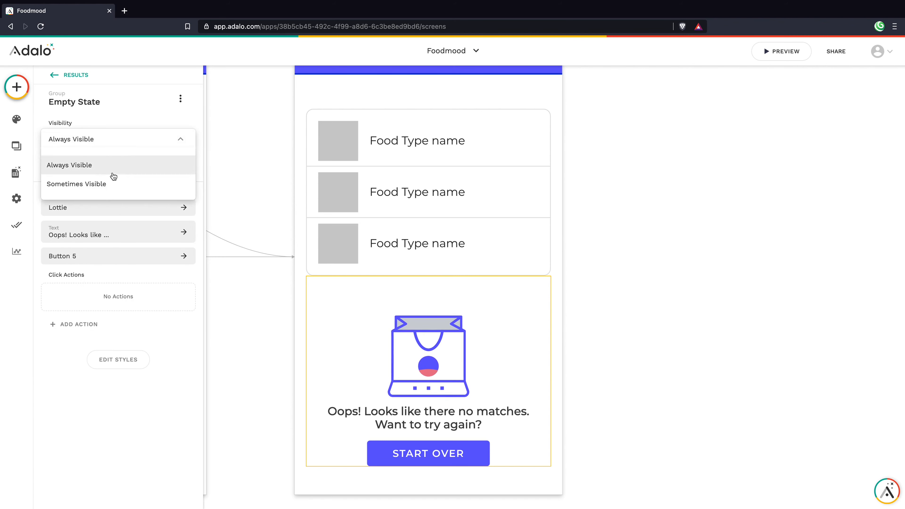
click(113, 184)
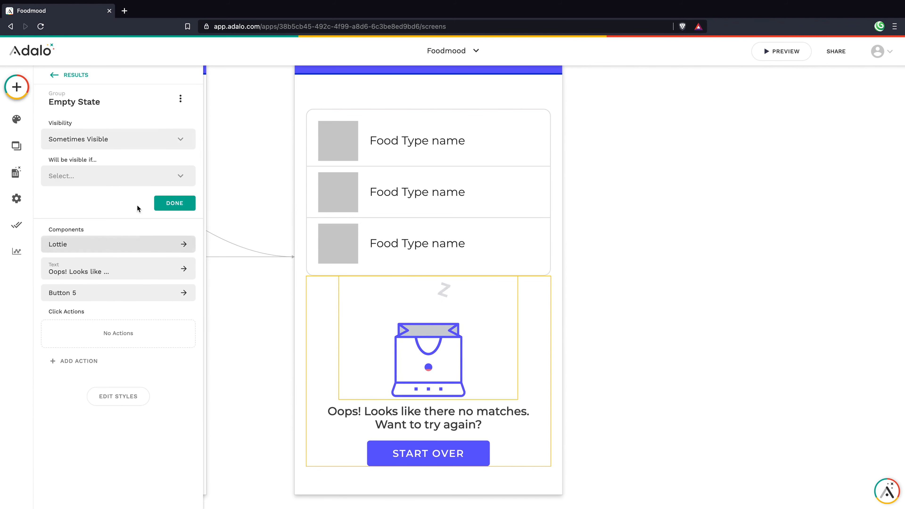
click(99, 176)
mouse_move(133, 198)
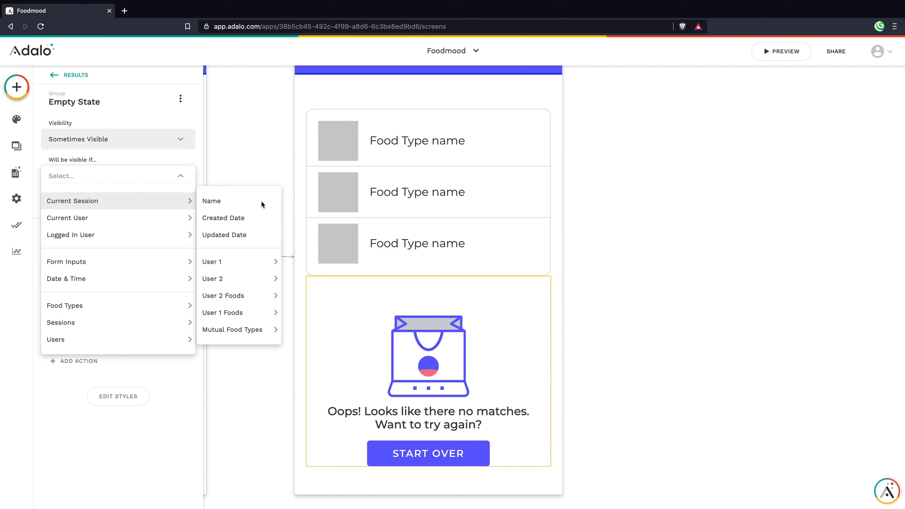
mouse_move(246, 329)
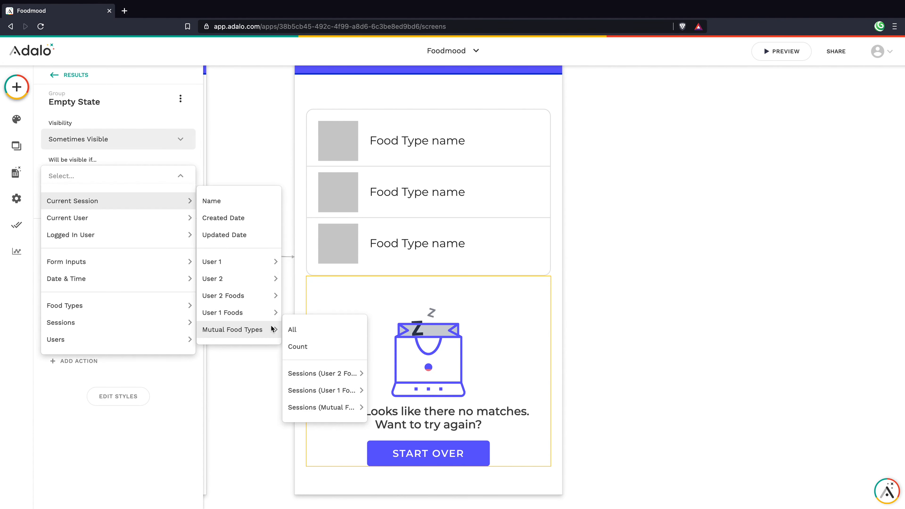
click(315, 347)
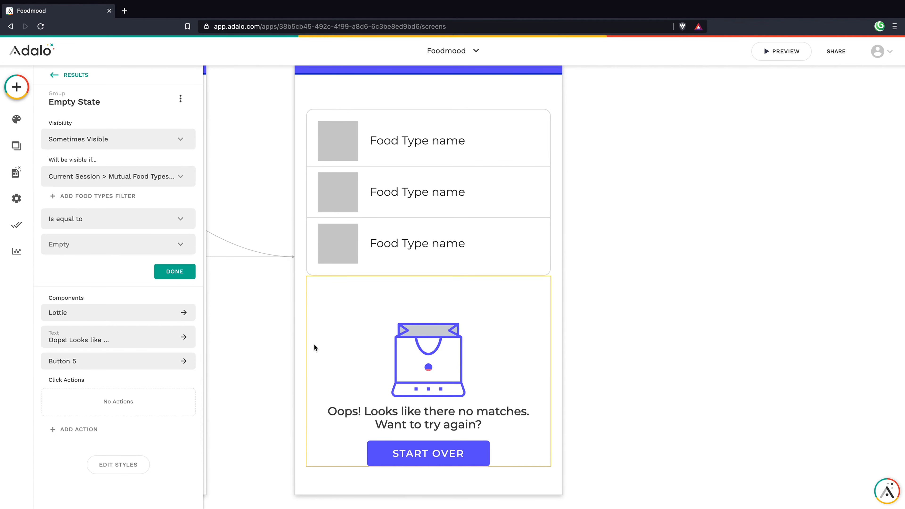
click(87, 225)
click(96, 313)
text(0)
click(174, 271)
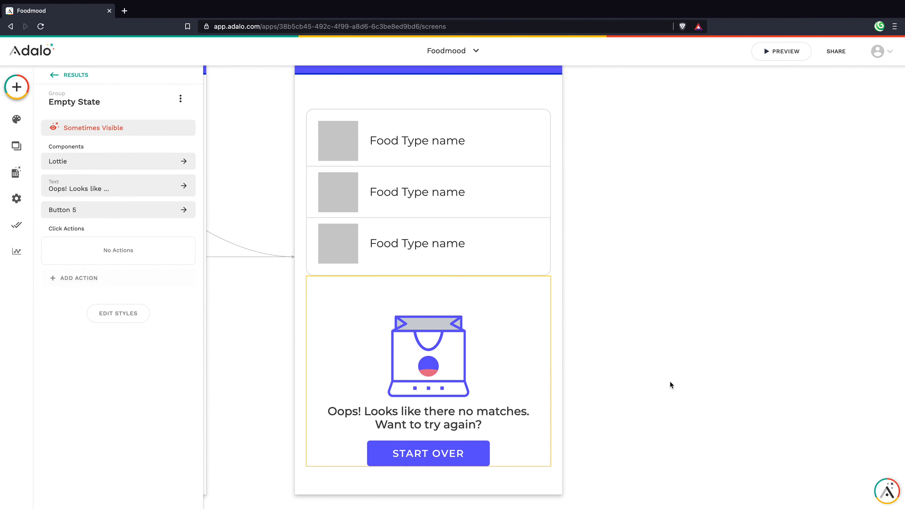
click(664, 382)
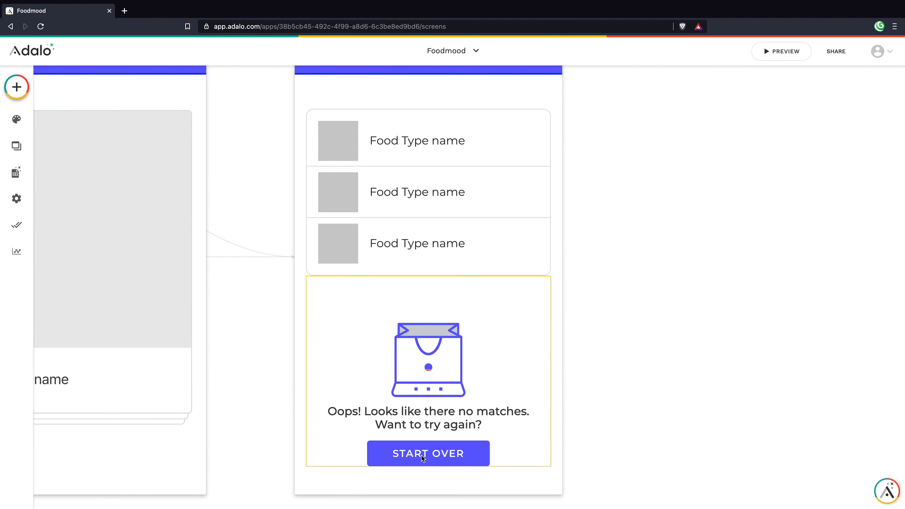
click(431, 455)
click(427, 453)
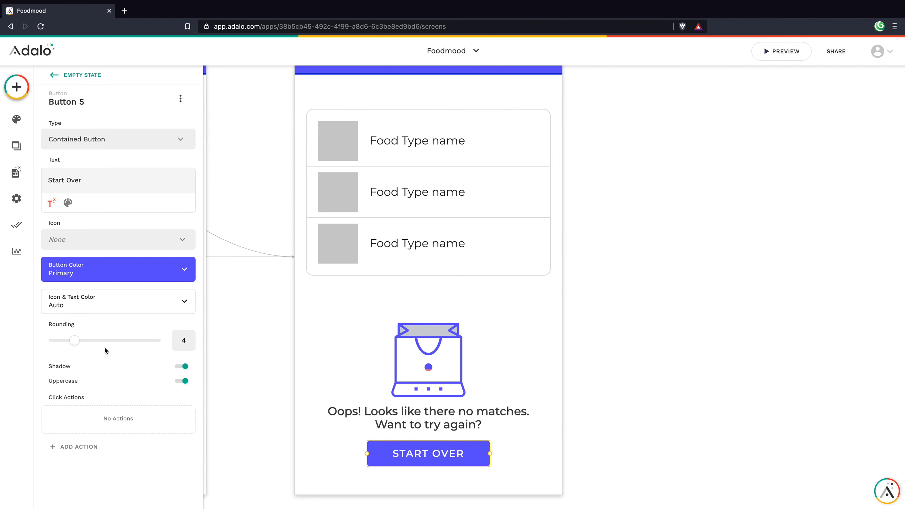
click(327, 344)
scroll(345, 328, up, 4)
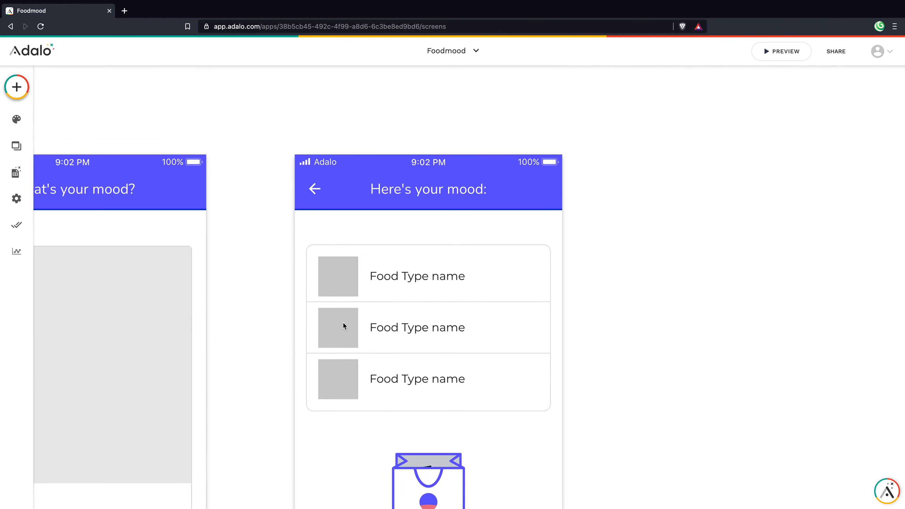
scroll(343, 324, down, 6)
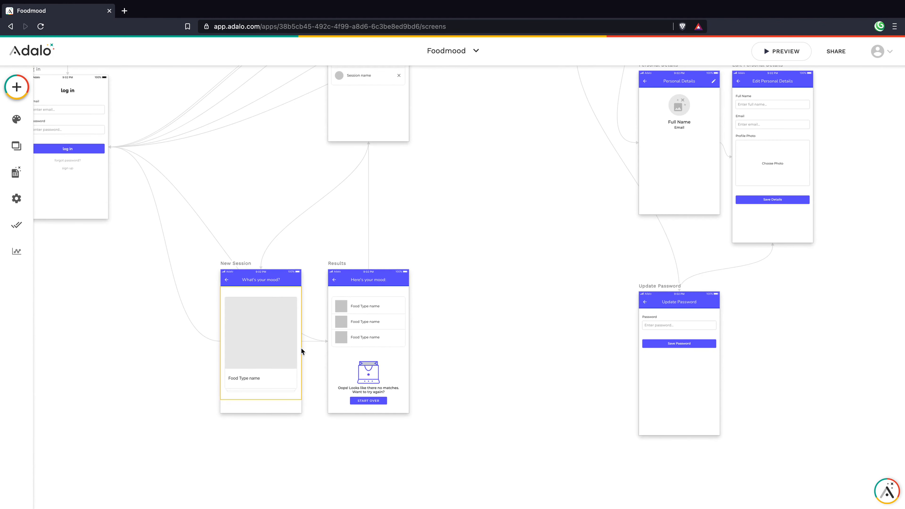
scroll(322, 333, up, 6)
click(357, 289)
scroll(369, 262, up, 3)
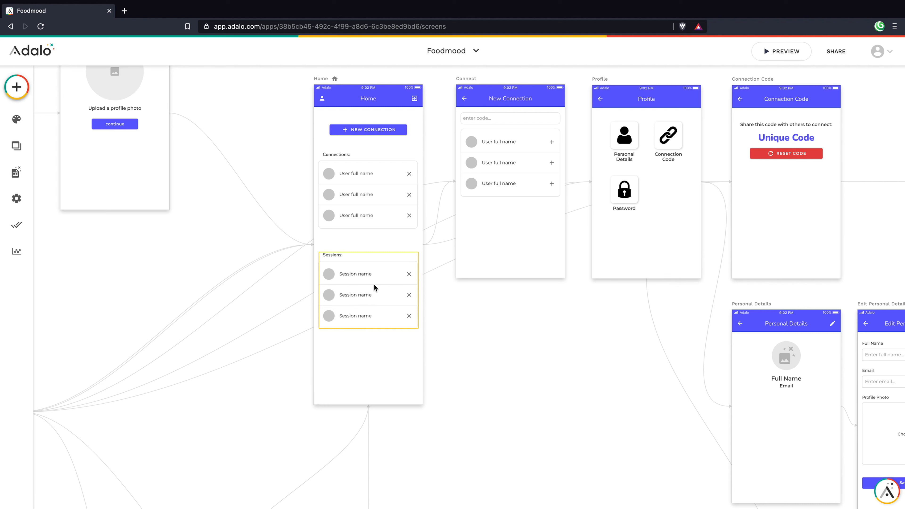
scroll(373, 283, down, 1)
scroll(371, 289, down, 5)
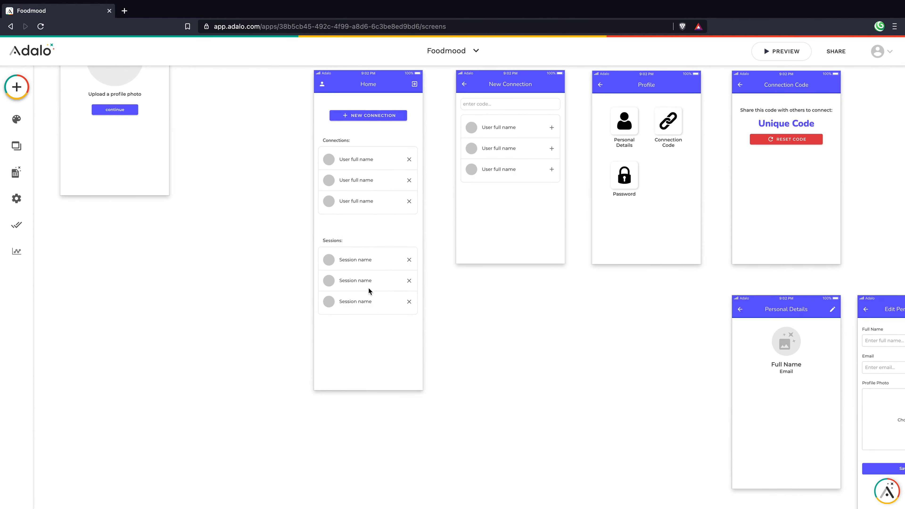
scroll(377, 296, down, 20)
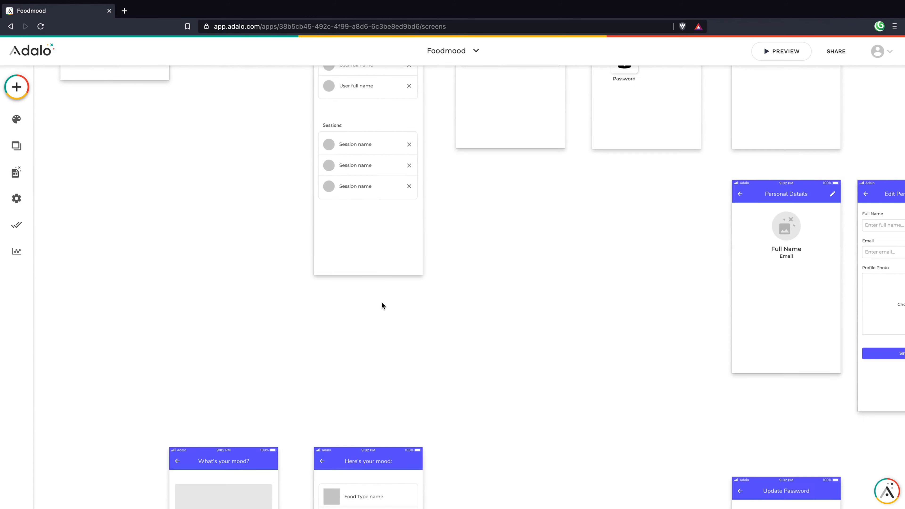
Step: Give the START OVER button a click action that deletes the current session
click(369, 381)
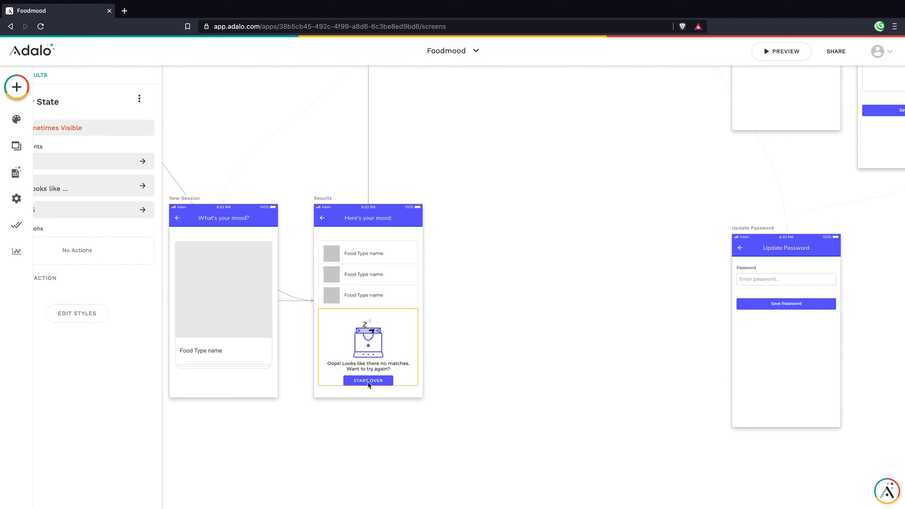
click(368, 381)
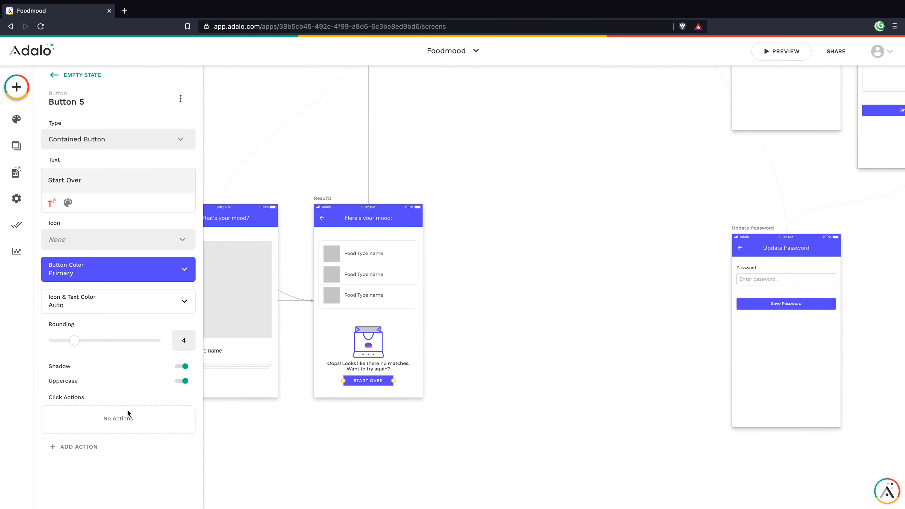
click(84, 447)
mouse_move(121, 342)
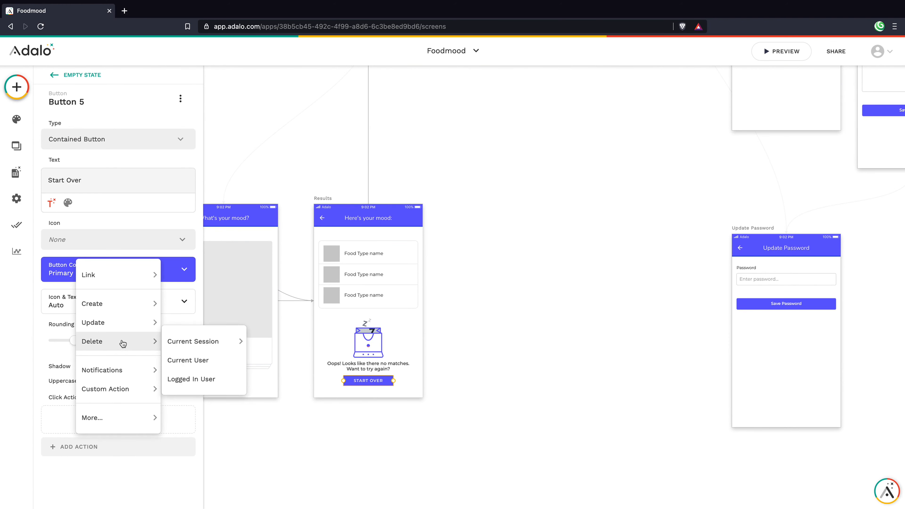
click(185, 341)
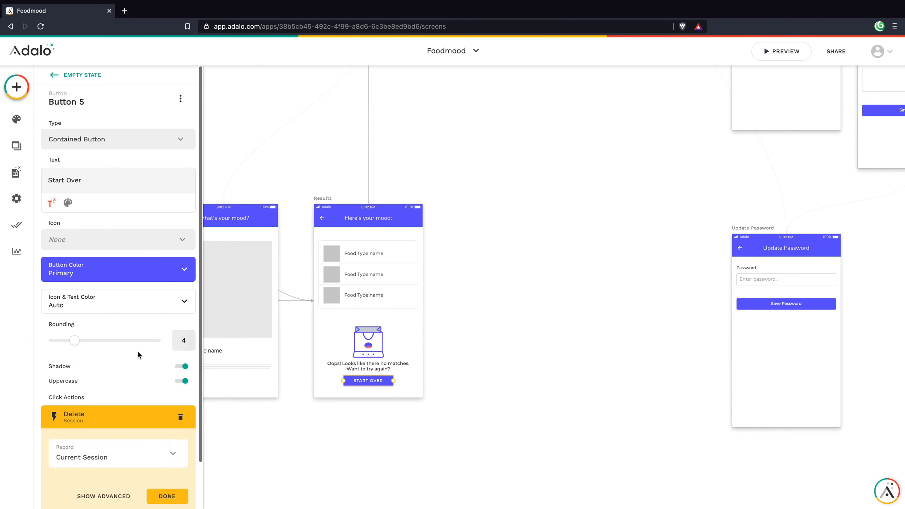
scroll(138, 350, down, 2)
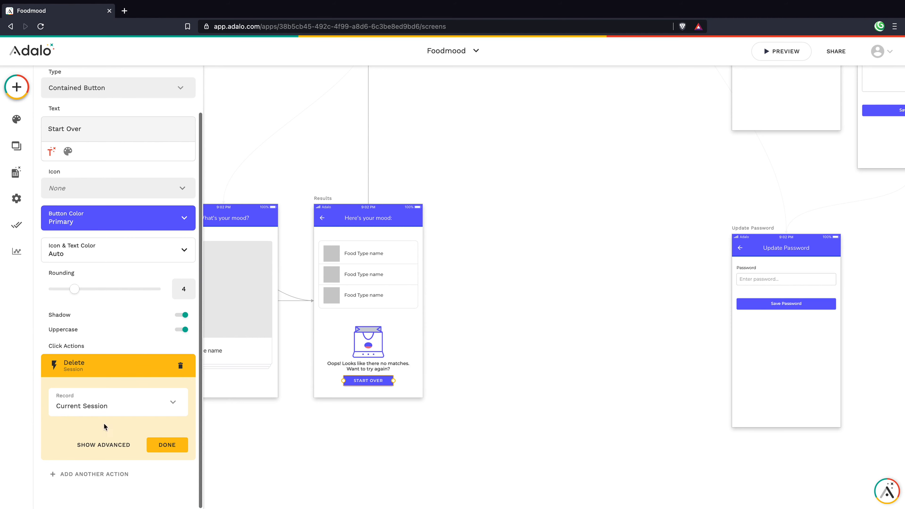
click(170, 445)
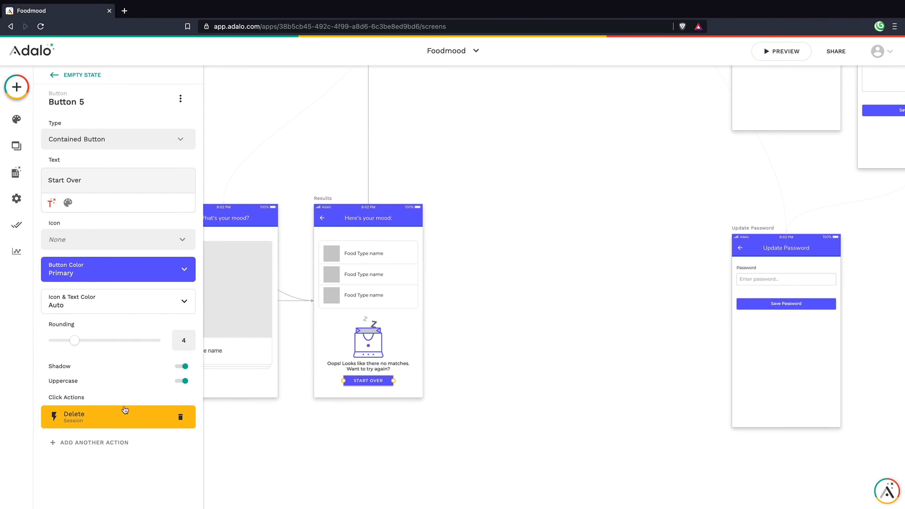
Step: Link the button to the New Session screen, replacing a mistaken Back link
click(108, 445)
click(242, 342)
scroll(341, 263, left, 4)
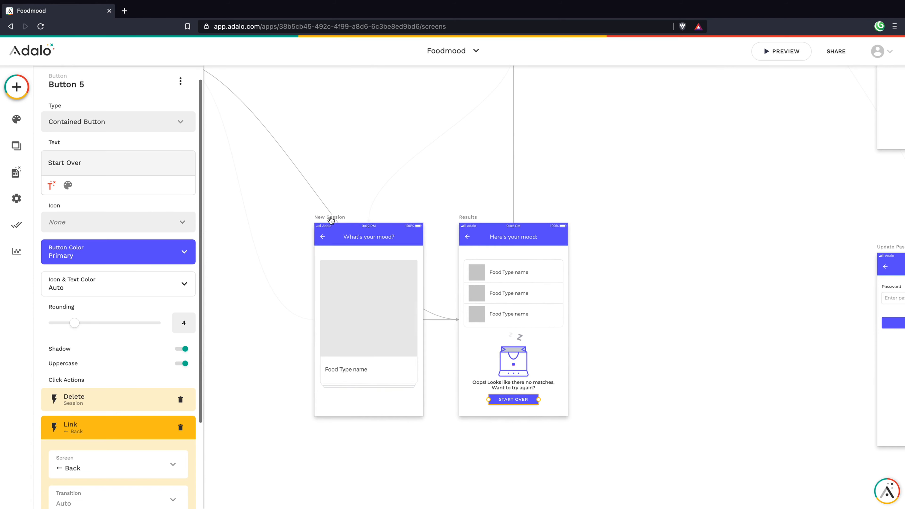
scroll(132, 463, down, 1)
click(176, 384)
click(84, 444)
mouse_move(105, 273)
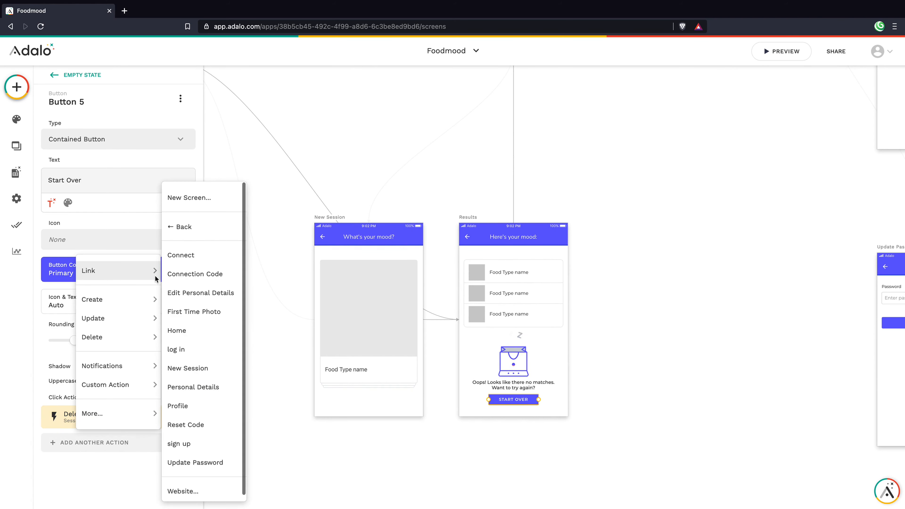
click(188, 368)
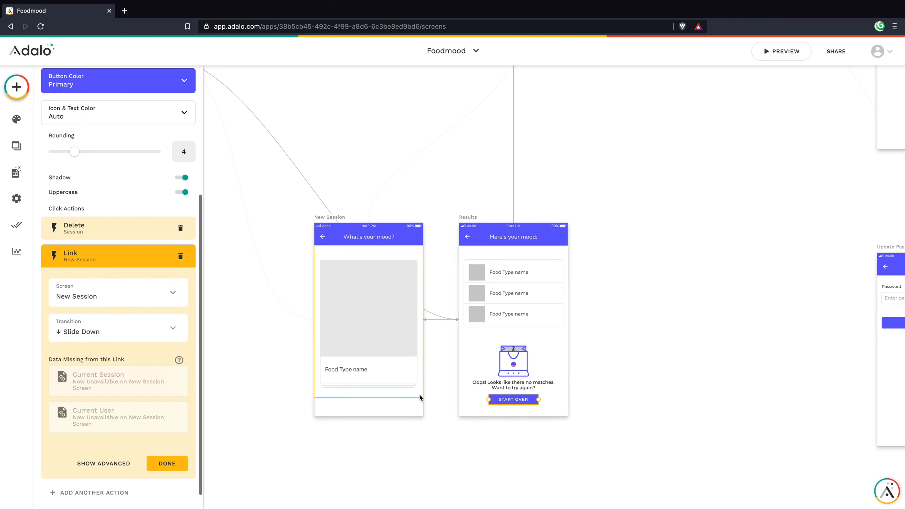
Step: Recheck the button's session action settings and reselect the START OVER button
click(73, 228)
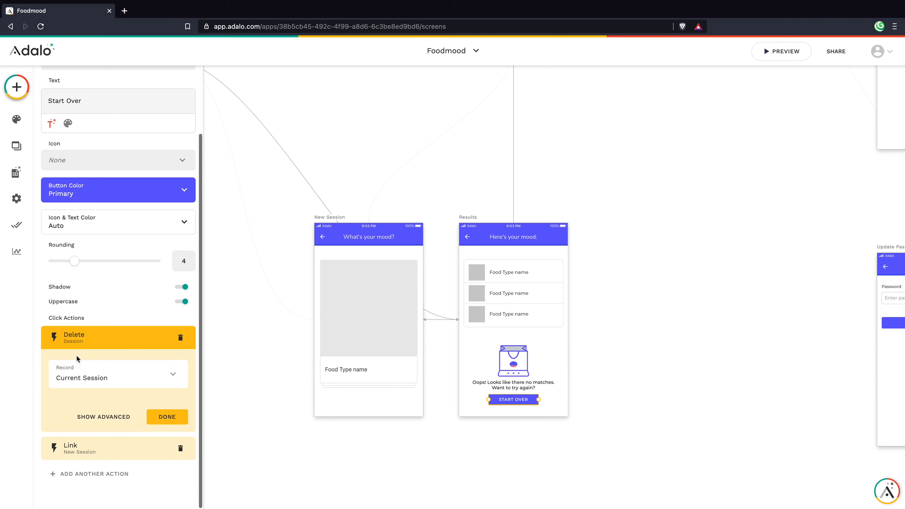
click(163, 418)
click(525, 465)
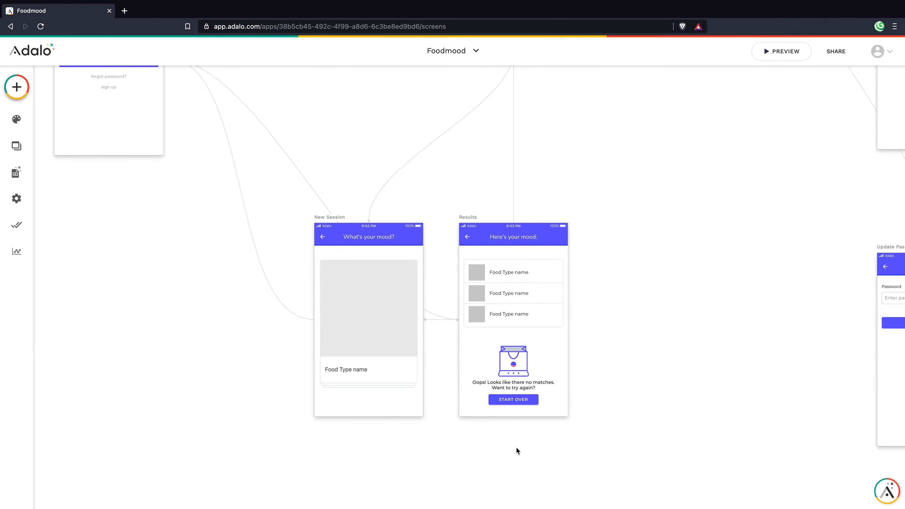
scroll(518, 449, down, 1)
scroll(525, 442, down, 1)
click(512, 382)
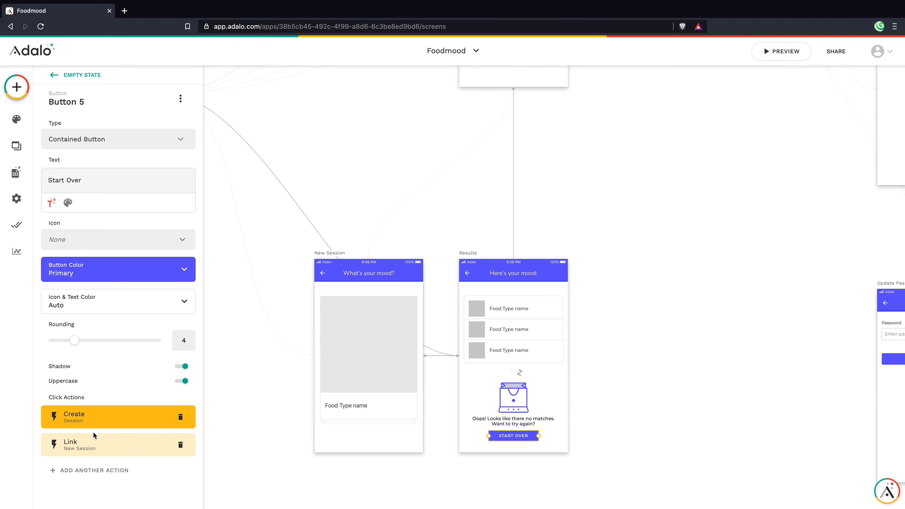
Step: Set the Create Session action's User 2 to Current Session > User and confirm it
click(95, 421)
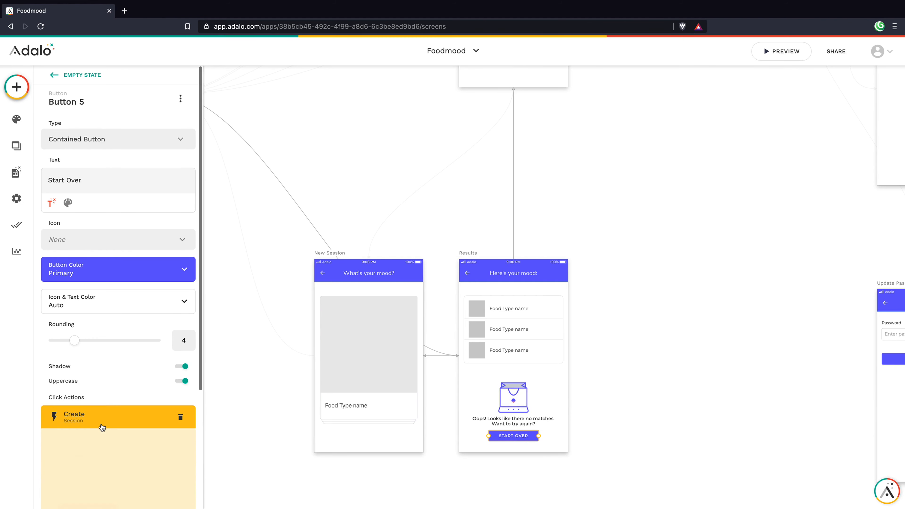
click(111, 455)
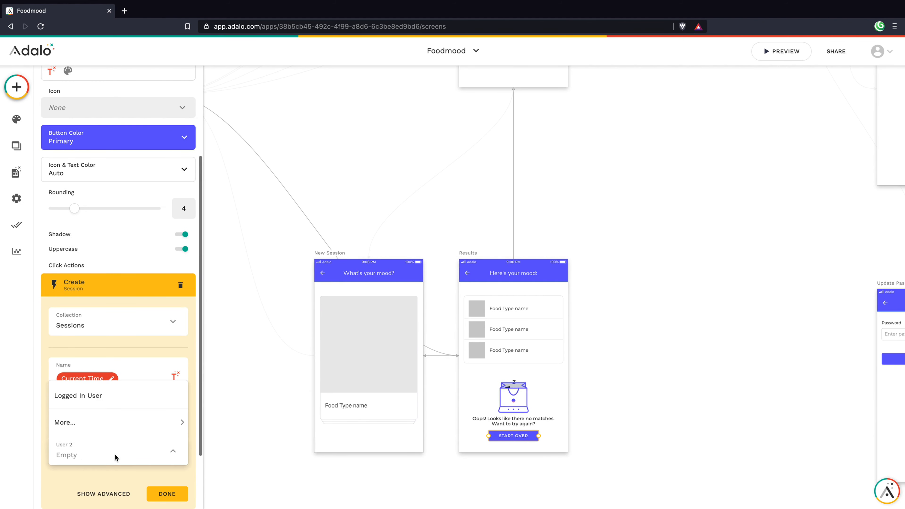
mouse_move(90, 424)
mouse_move(218, 423)
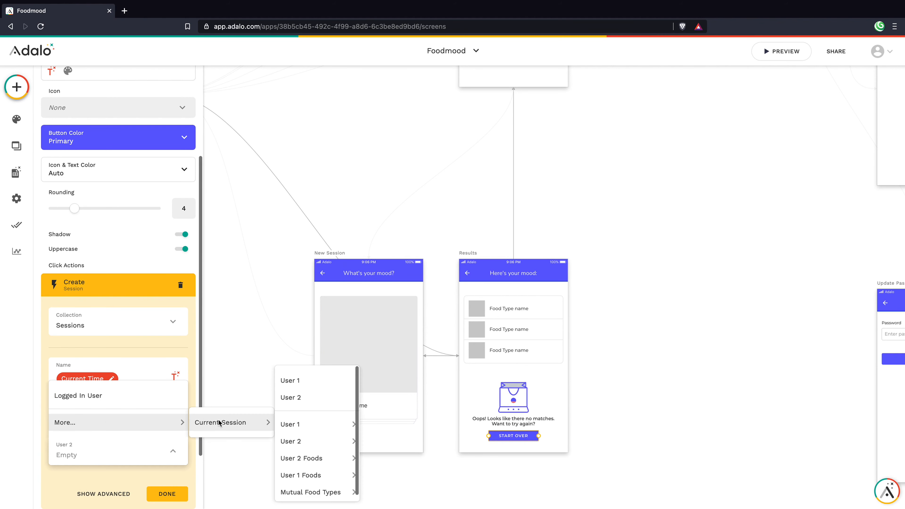
click(294, 398)
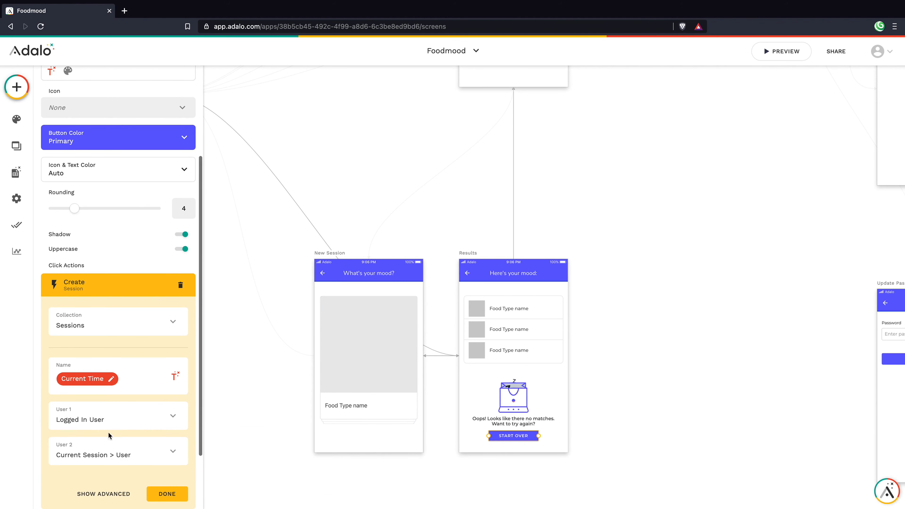
click(406, 447)
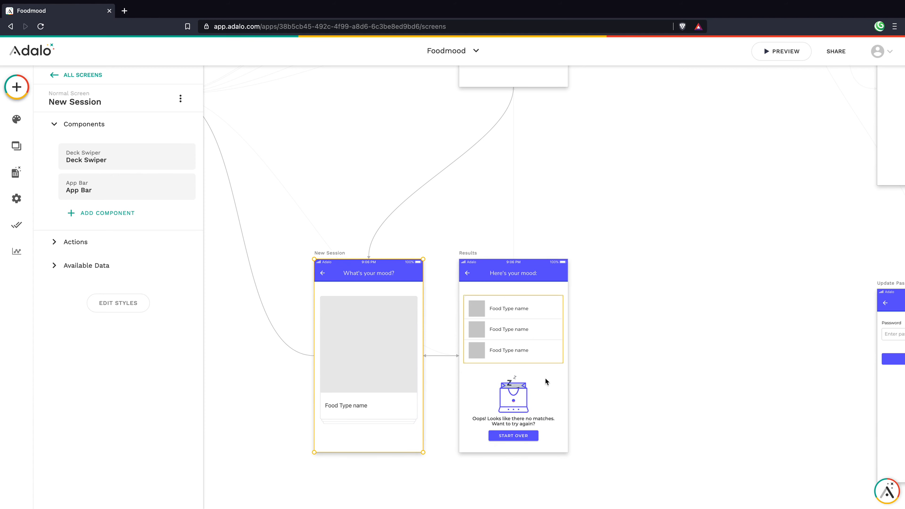
click(517, 435)
click(514, 438)
click(157, 415)
scroll(155, 396, down, 4)
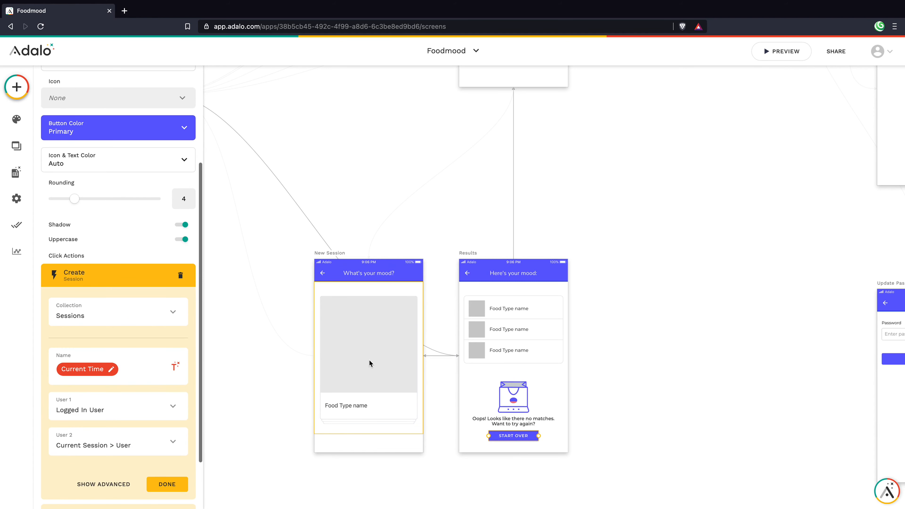
click(167, 484)
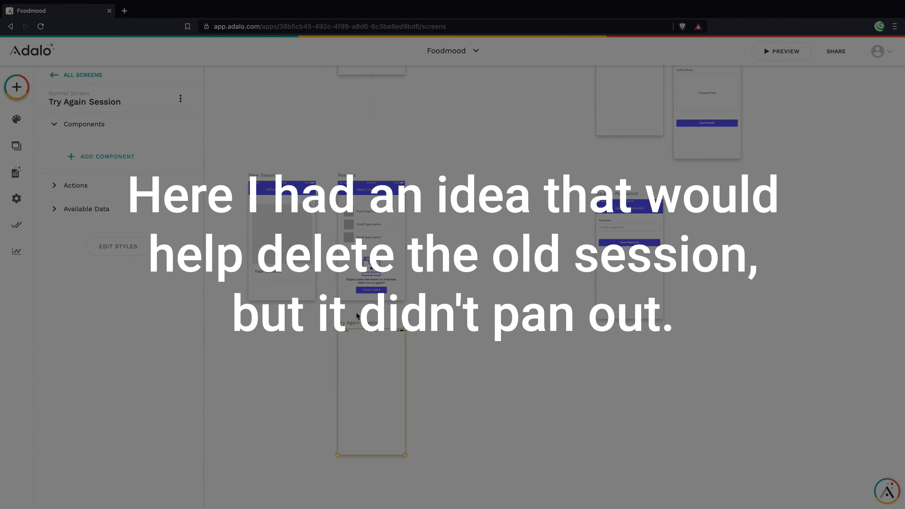
Step: Add a click action to Start Over, then return to the button's settings, leaving its Link action empty
click(94, 442)
mouse_move(118, 271)
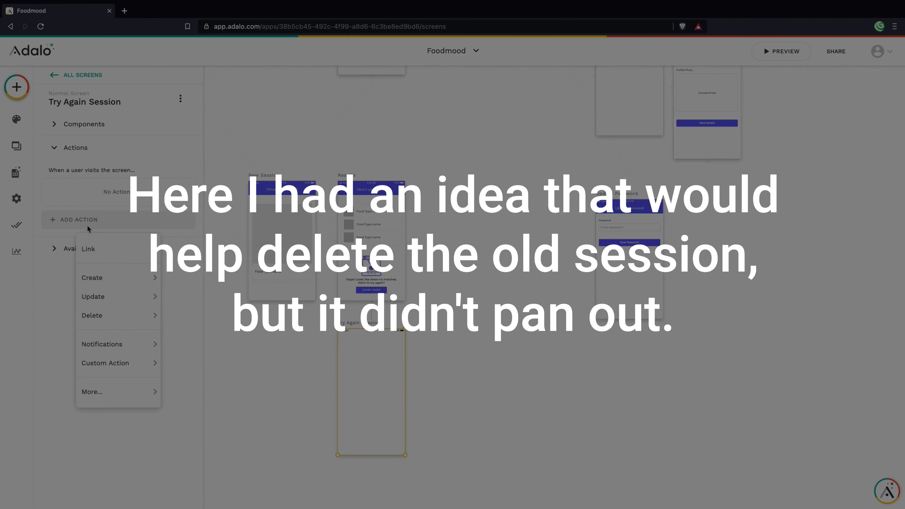
mouse_move(128, 312)
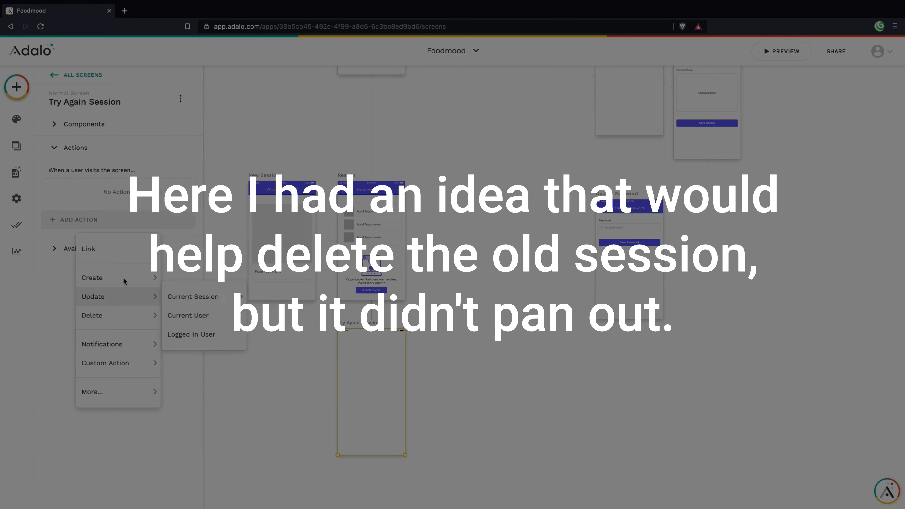
click(373, 257)
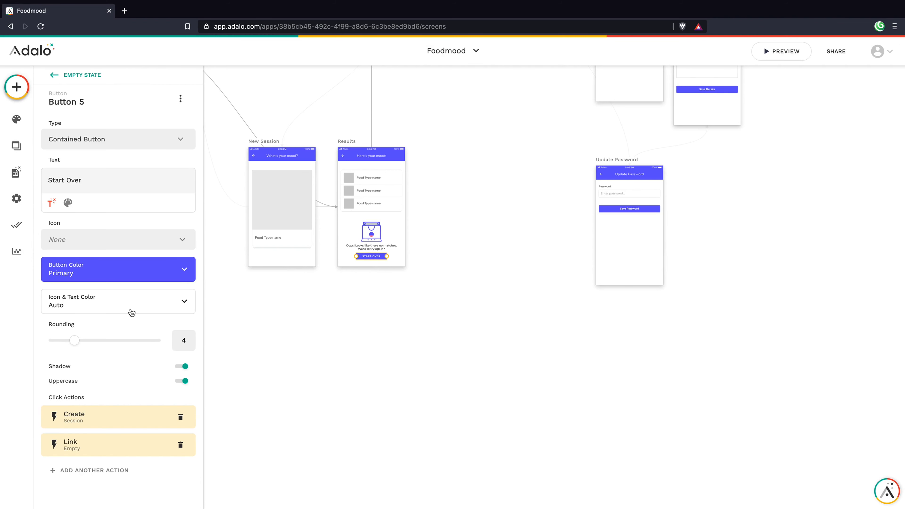
Step: Replace the empty Link action with a link to New Session using a Slide Down transition
click(181, 444)
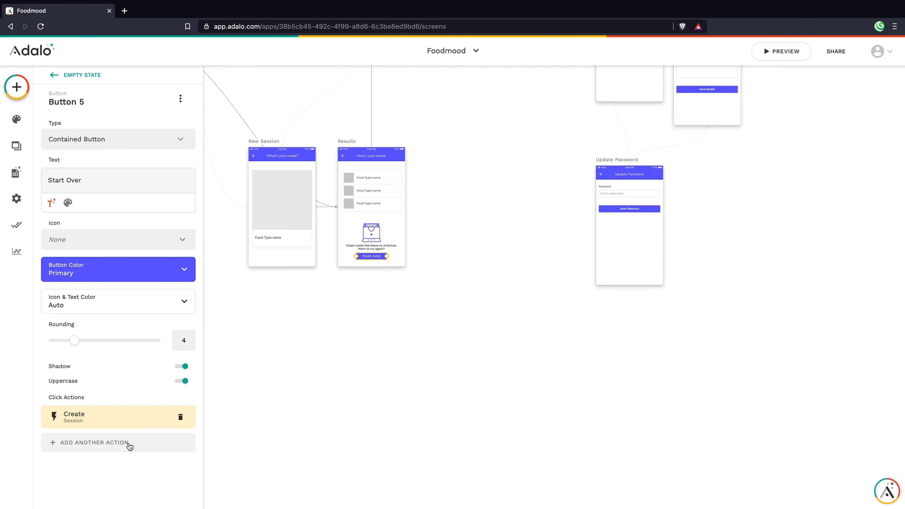
click(130, 446)
mouse_move(150, 270)
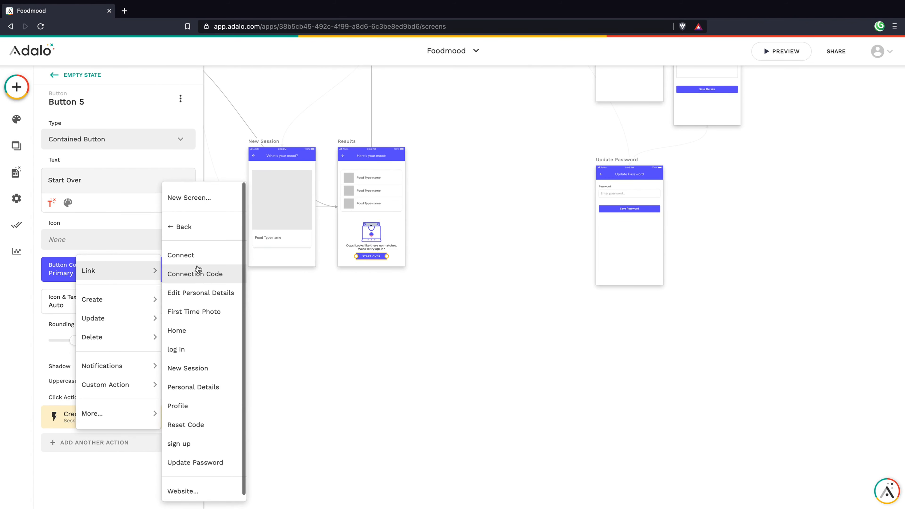
click(200, 385)
click(181, 440)
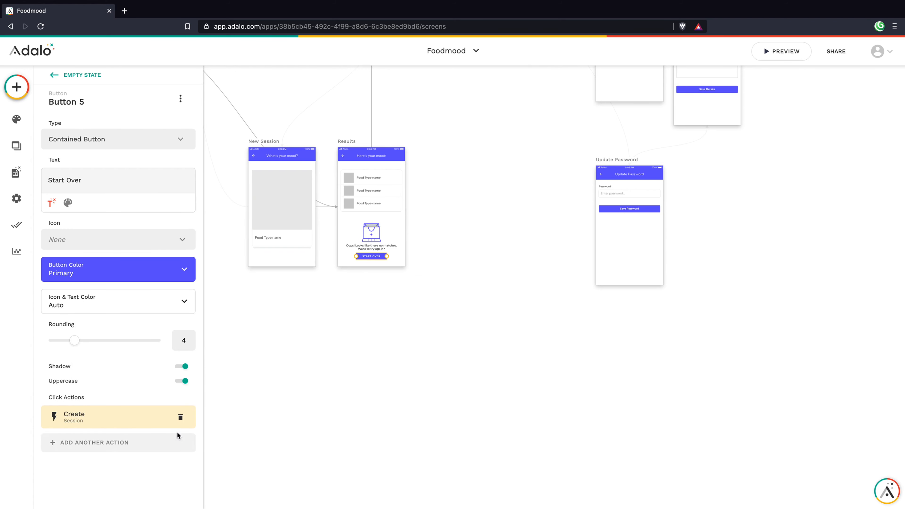
click(178, 439)
mouse_move(117, 271)
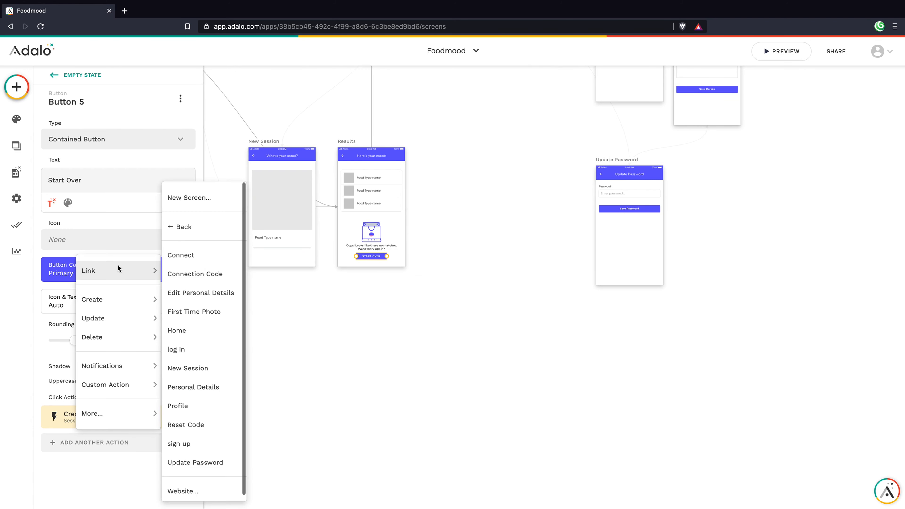
click(194, 369)
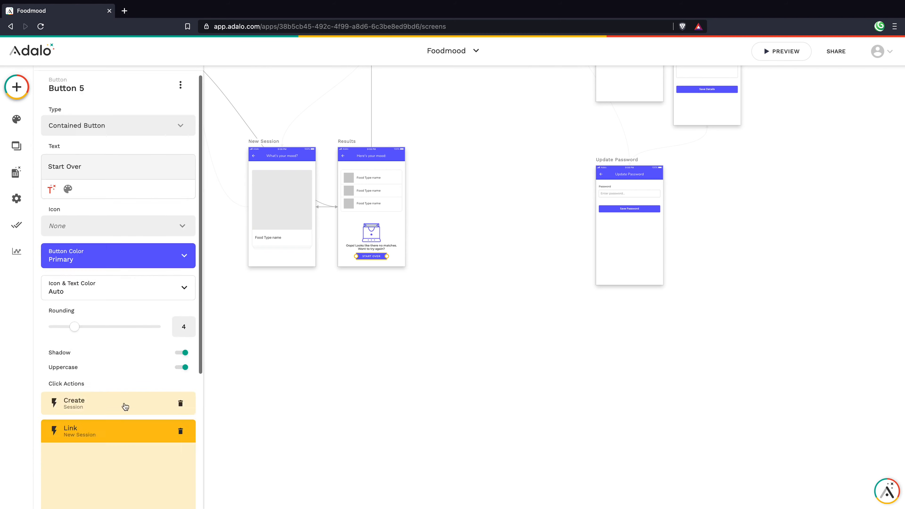
click(87, 317)
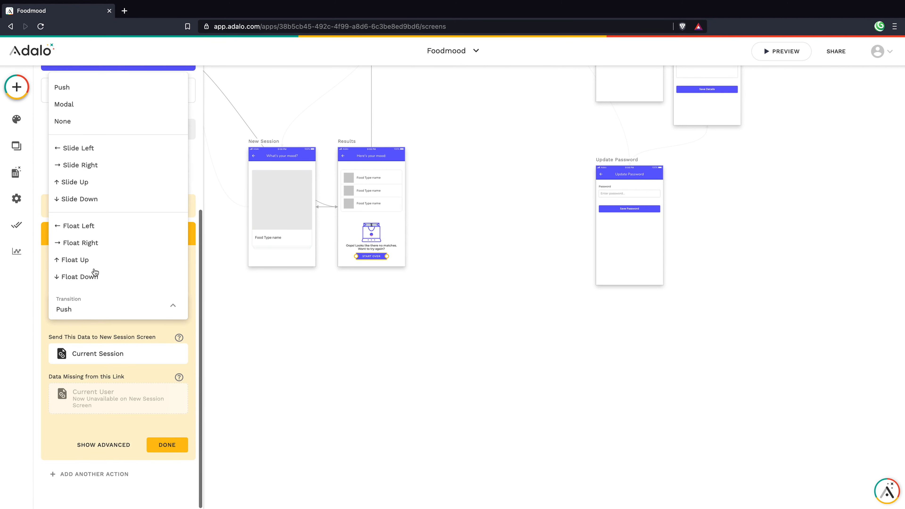
click(75, 198)
click(151, 443)
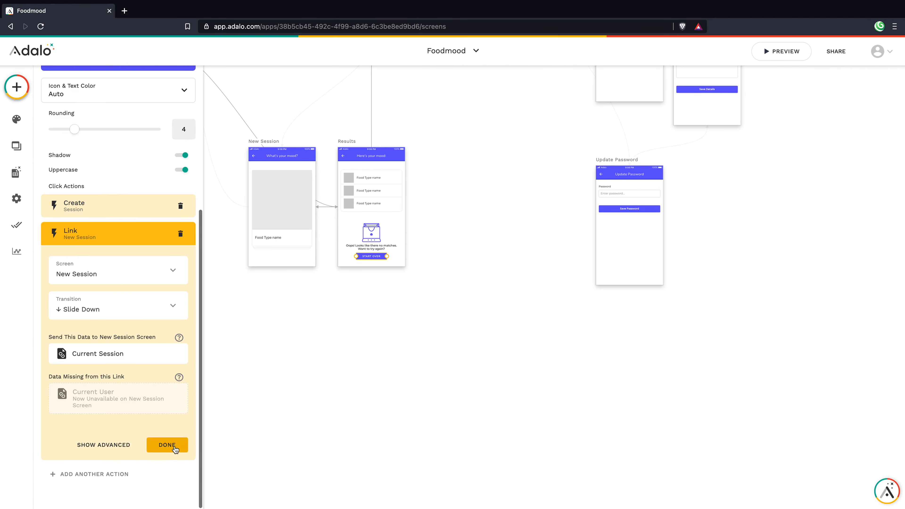
Step: Inspect the Results screen's empty state group, its food-types list and the New Session deck swiper
click(294, 322)
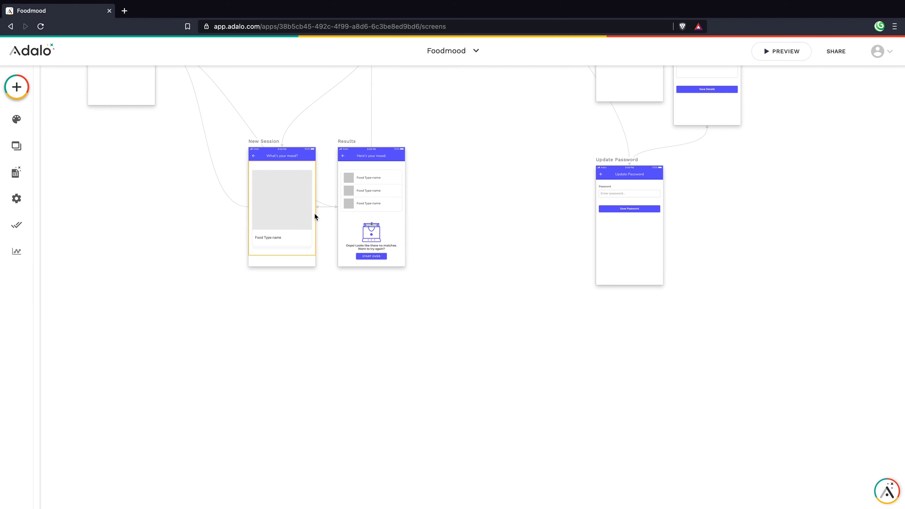
click(375, 197)
click(376, 194)
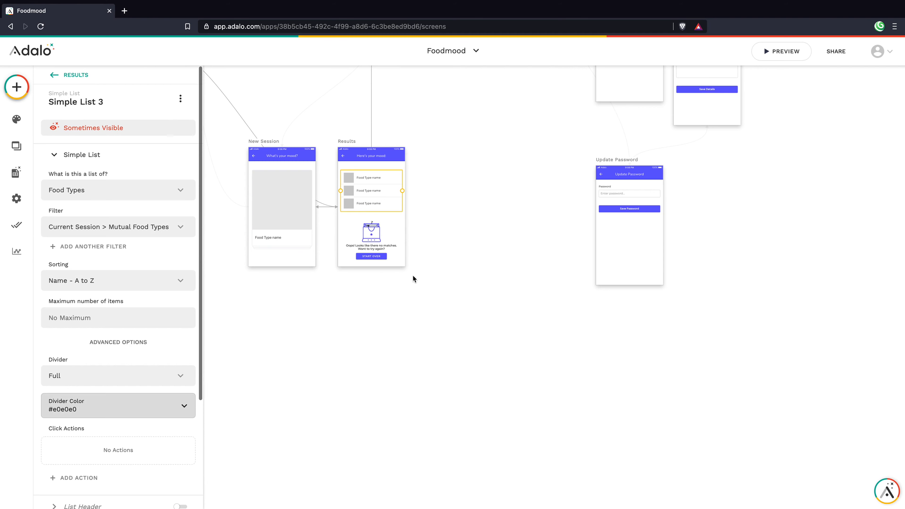
click(394, 282)
click(283, 201)
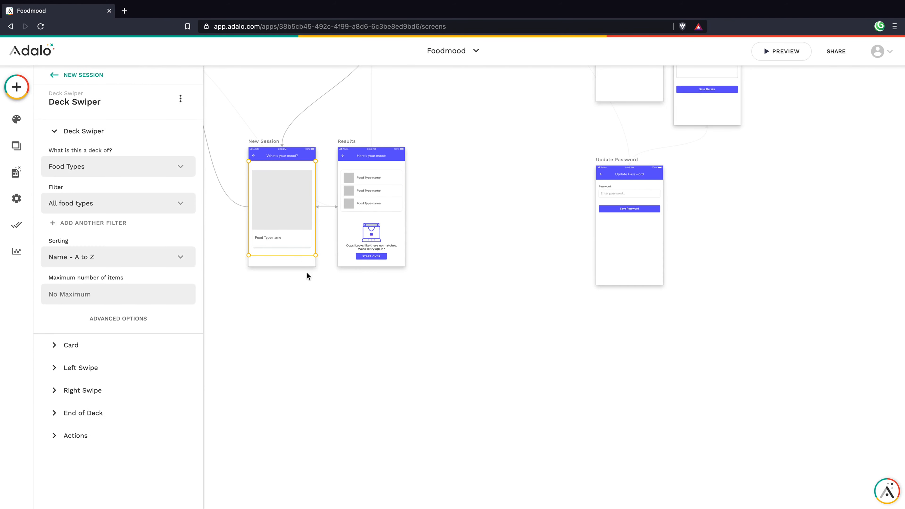
click(313, 282)
scroll(317, 277, up, 5)
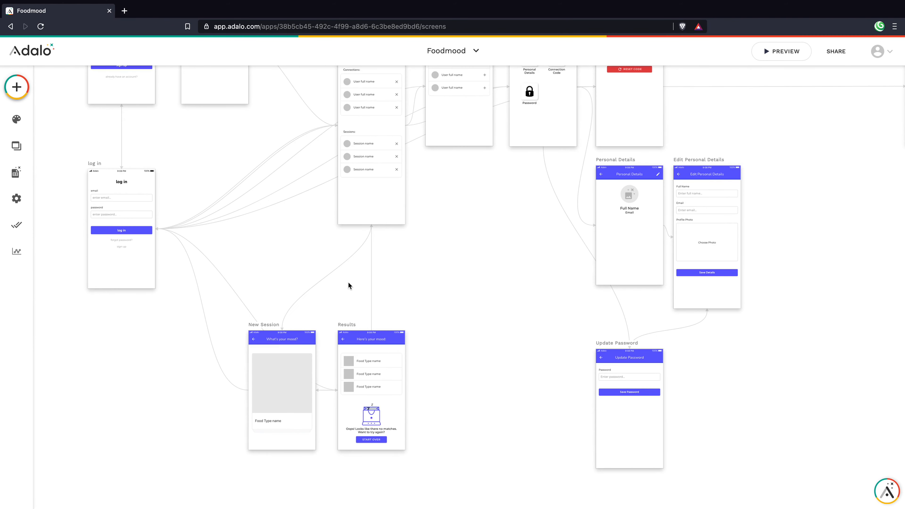
scroll(358, 281, up, 2)
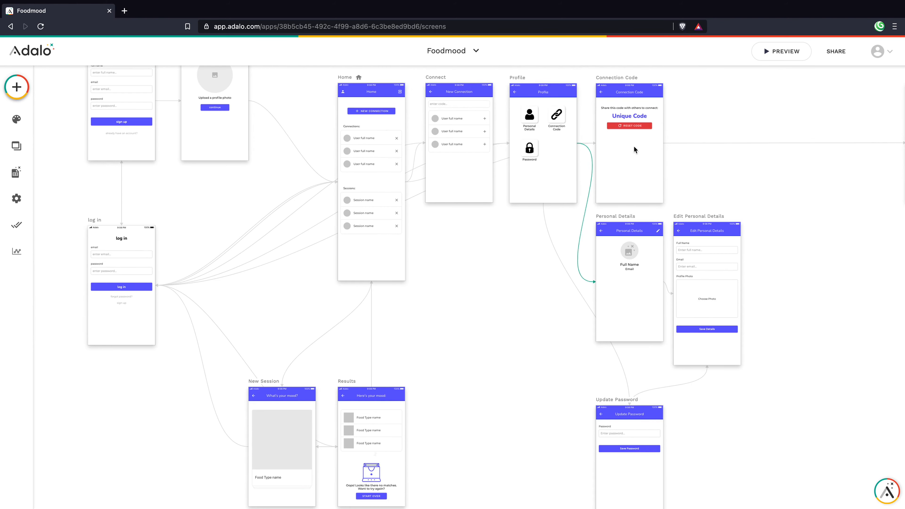
Step: Preview the app, log out, log in as the test user and start a session with a connection
click(764, 52)
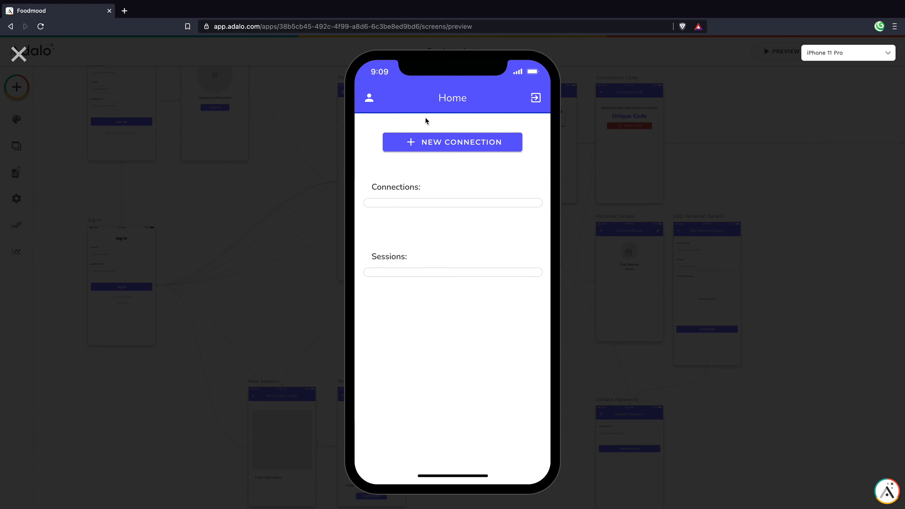
click(537, 99)
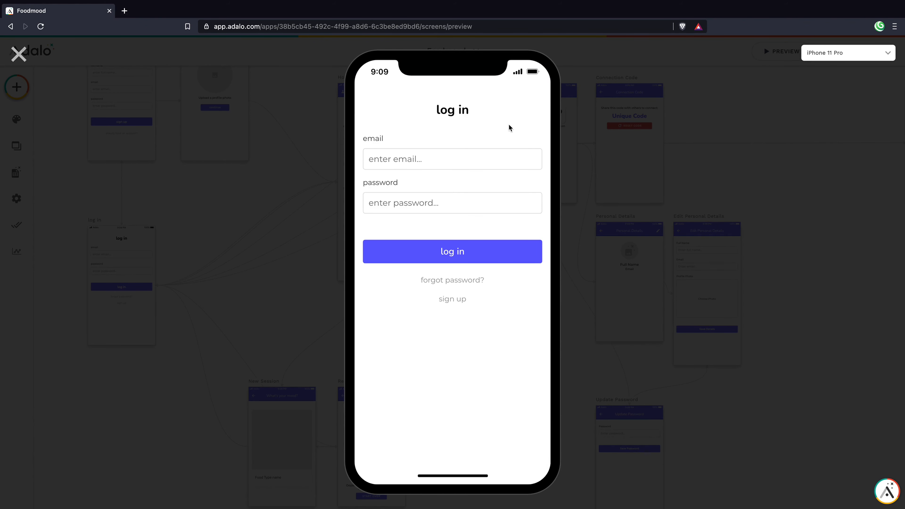
click(475, 159)
text(te123456)
click(456, 252)
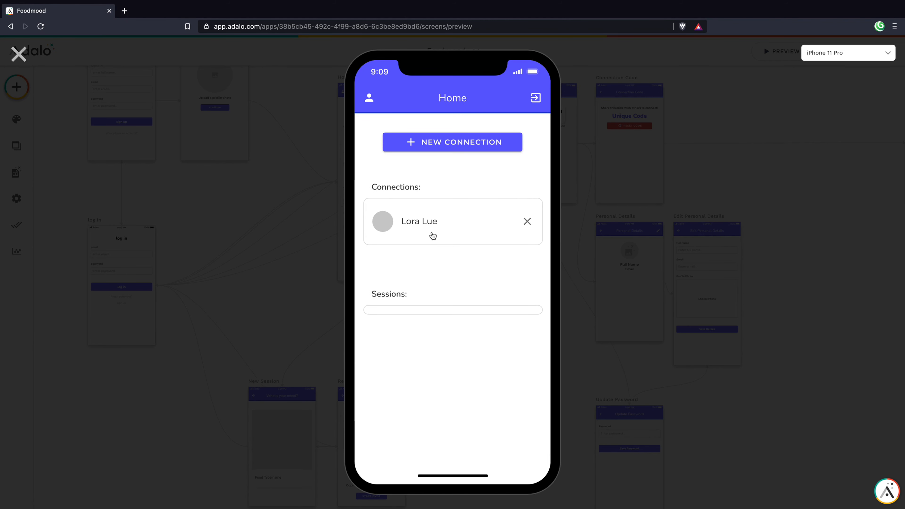
click(428, 230)
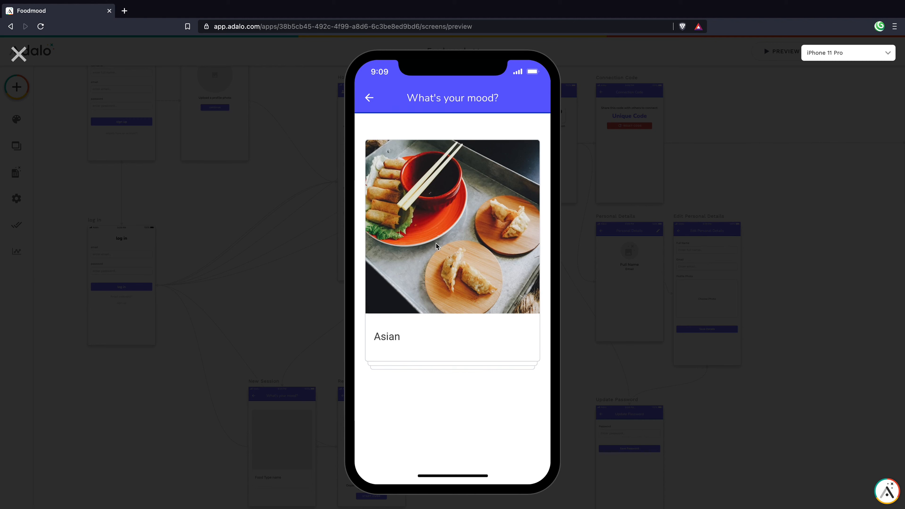
Step: Swipe every food card left, from Asian through Vegan, rejecting them all
drag(480, 267, 257, 289)
drag(480, 302, 244, 311)
drag(449, 303, 219, 321)
drag(436, 309, 218, 315)
drag(395, 312, 147, 319)
drag(404, 309, 184, 321)
drag(377, 318, 93, 307)
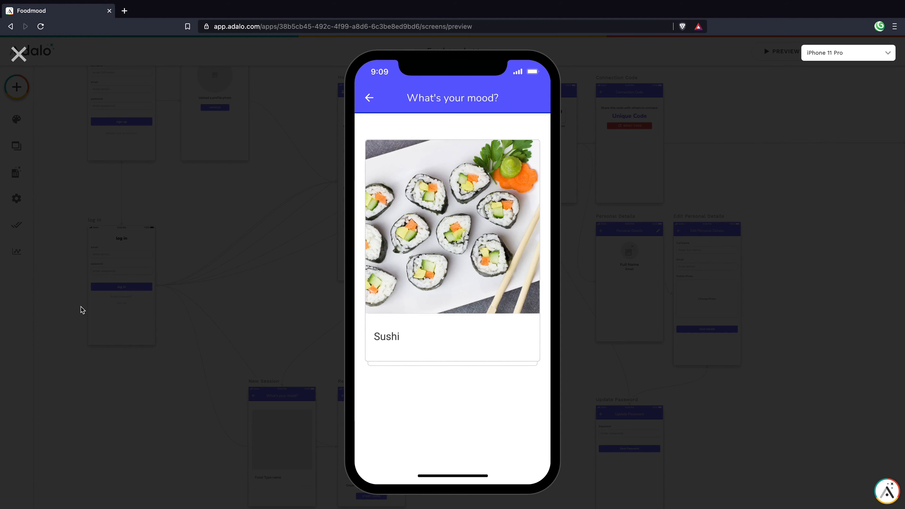
drag(415, 292, 106, 302)
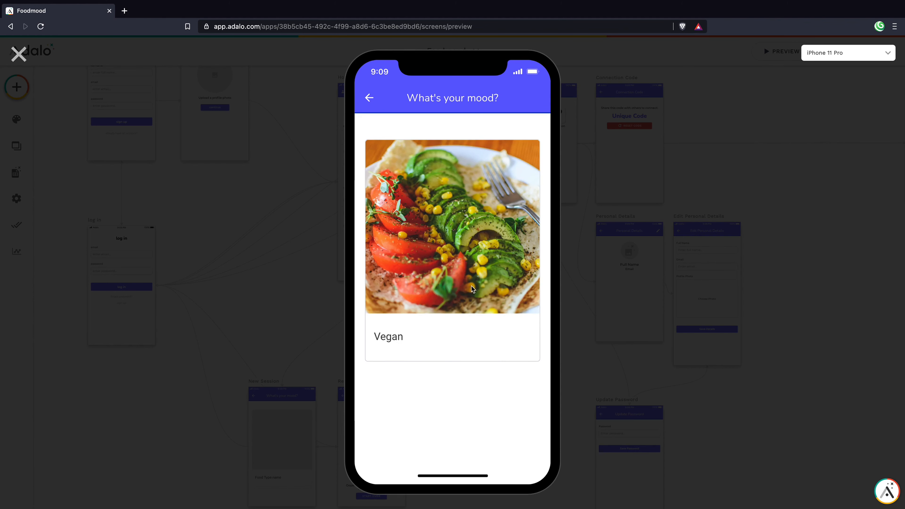
drag(470, 289, 79, 288)
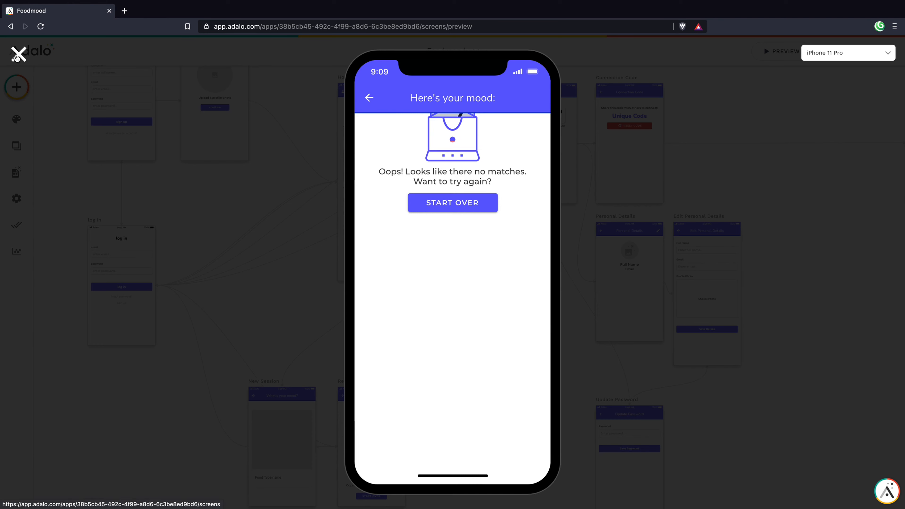
Step: Close the preview and check the Users records in the database
click(19, 54)
click(26, 177)
click(154, 134)
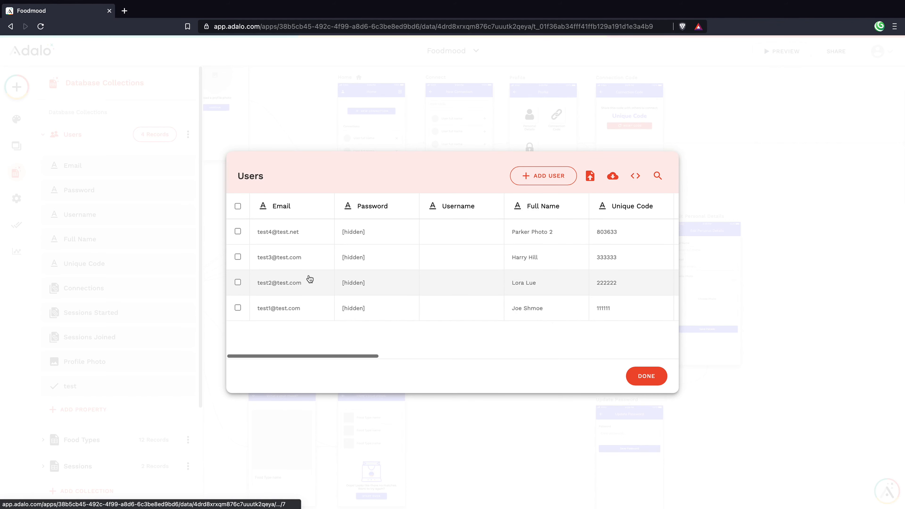
click(646, 376)
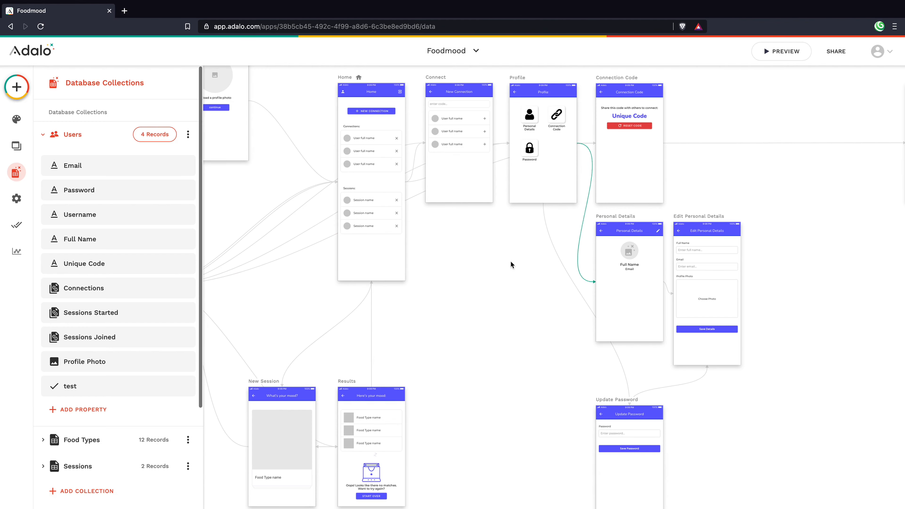
Step: Preview again, log out, sign in with the test account and open the first session
click(759, 49)
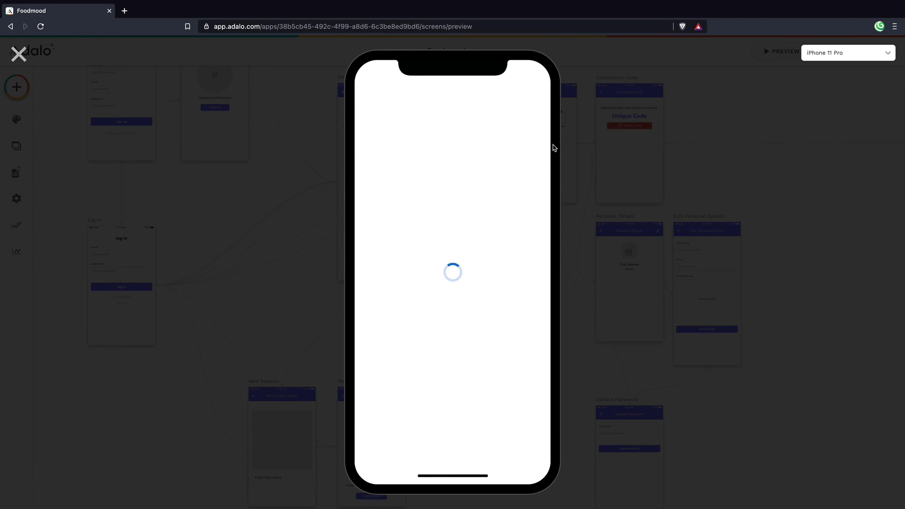
click(535, 97)
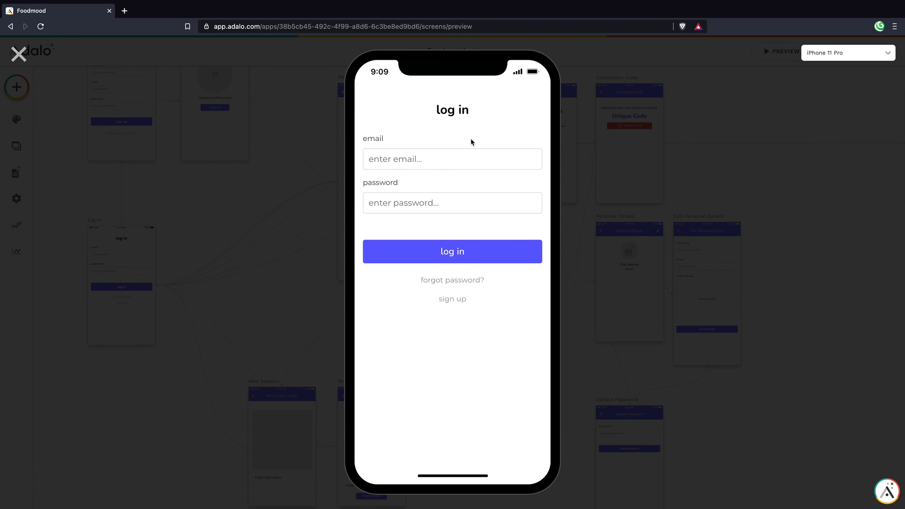
text(t)
text(est2@te)
click(503, 246)
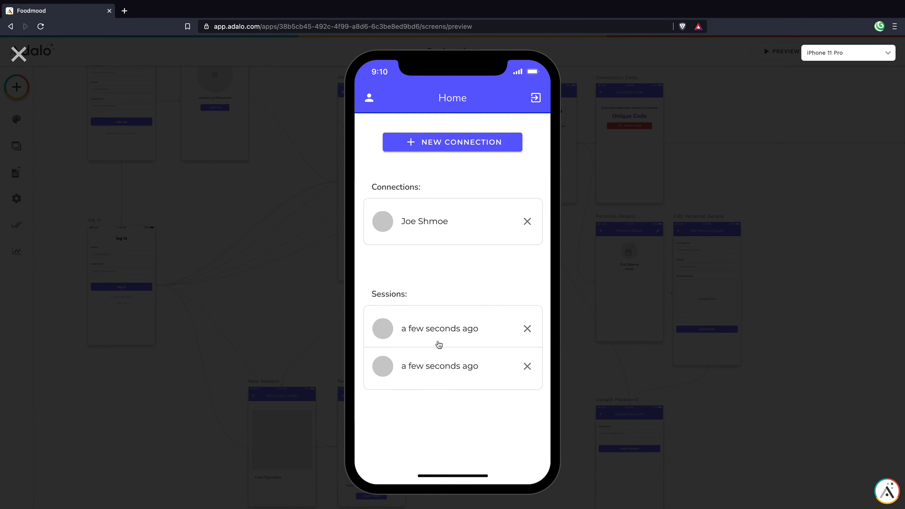
click(440, 328)
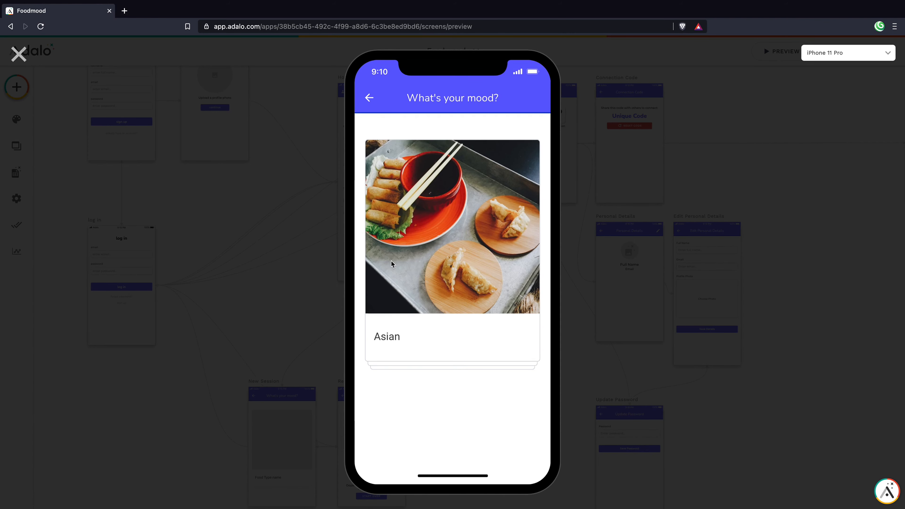
Step: Swipe through all food cards, liking Asian, Burger, Pizza and Thai and rejecting the rest, through Vegan
drag(391, 261, 649, 264)
drag(368, 280, 535, 273)
drag(466, 276, 196, 272)
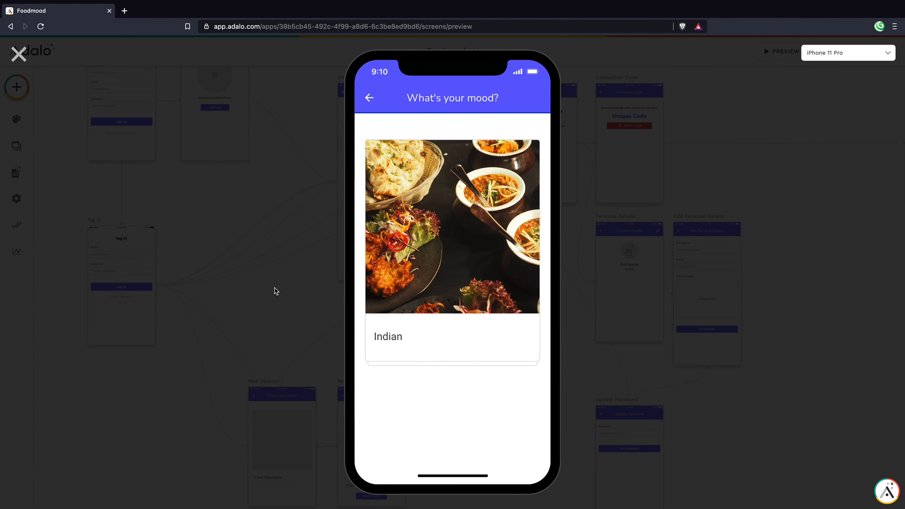
drag(415, 283, 648, 274)
drag(454, 276, 163, 268)
drag(389, 271, 674, 265)
drag(415, 281, 606, 273)
drag(513, 278, 137, 269)
drag(430, 274, 239, 274)
drag(492, 277, 164, 266)
drag(356, 267, 618, 268)
drag(540, 279, 193, 297)
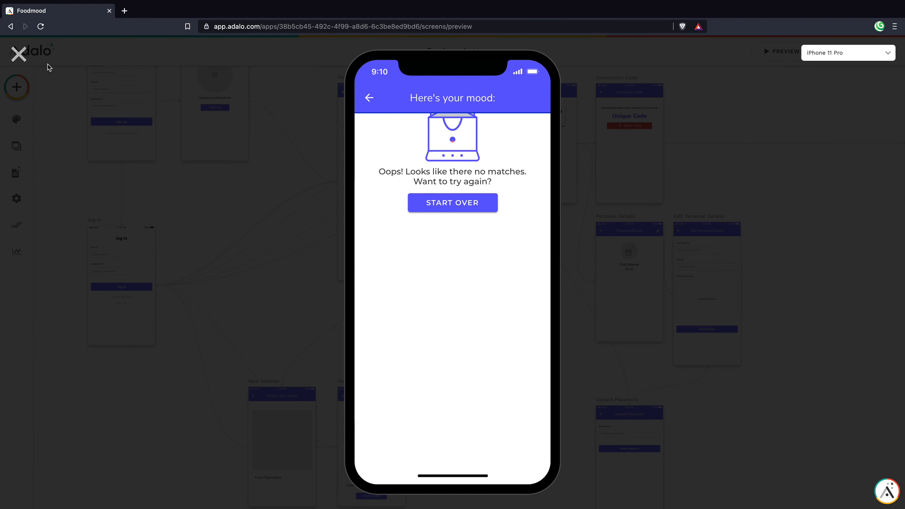
Step: Close the preview and drag the Results screen's bottom edge down to make it taller
click(93, 93)
scroll(527, 331, down, 4)
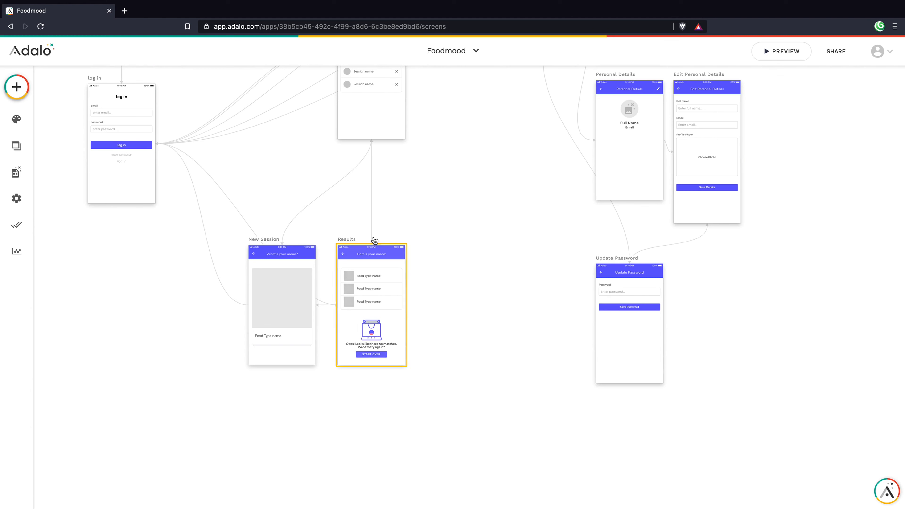
click(373, 246)
drag(360, 365, 361, 383)
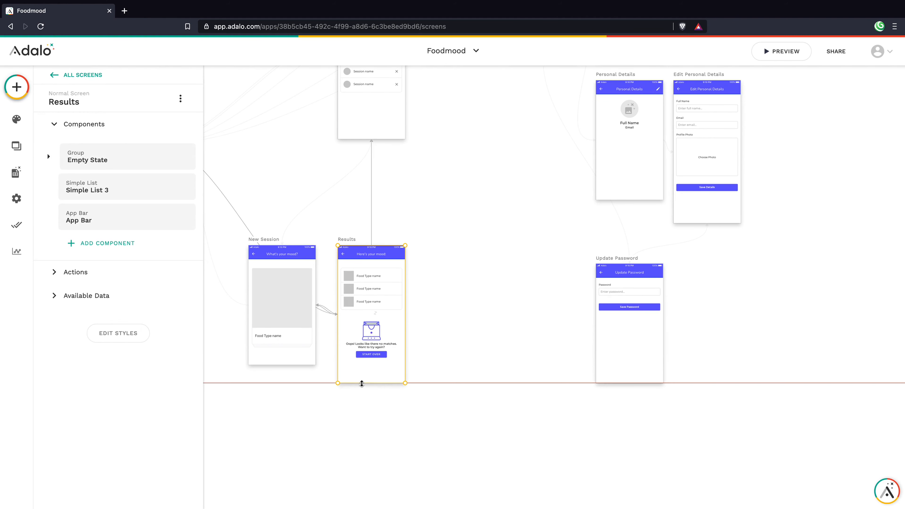
Step: Move the Results screen's Empty State group slightly lower
click(370, 391)
click(373, 357)
drag(370, 339, 371, 352)
click(463, 340)
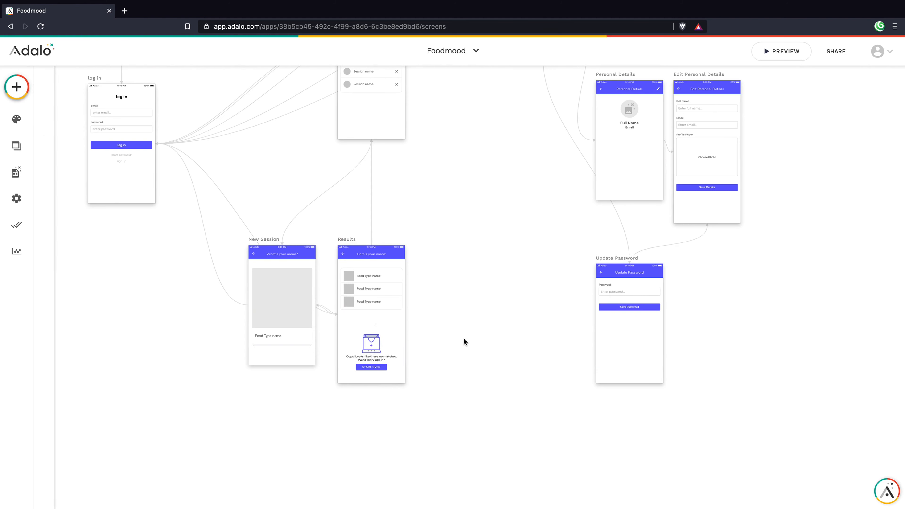
click(392, 343)
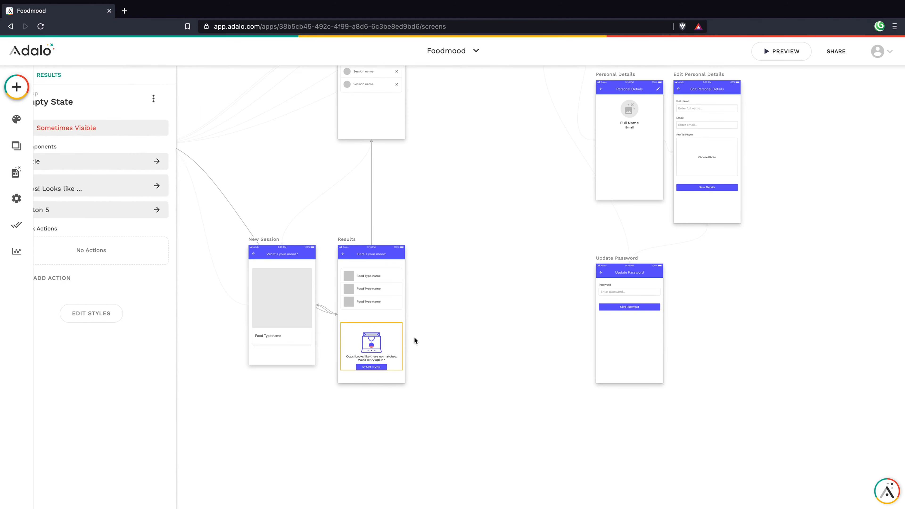
click(438, 332)
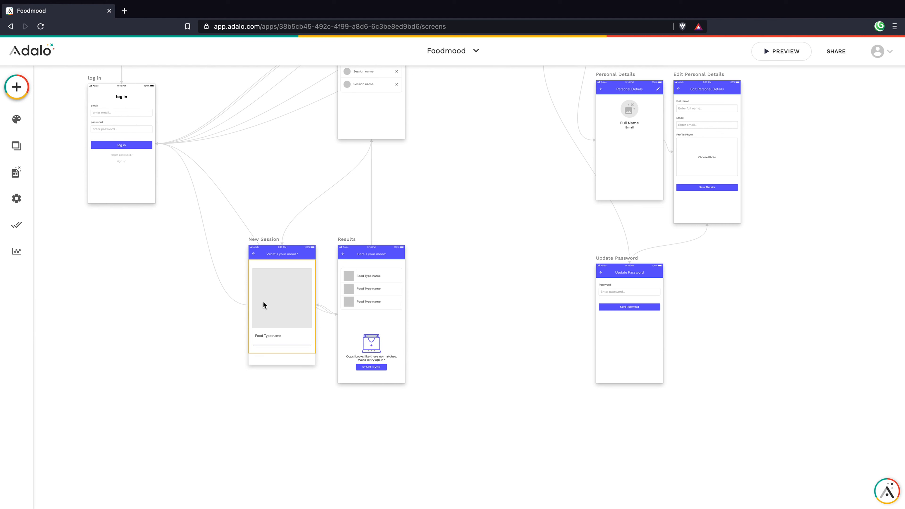
Step: Inspect the New Session Deck Swiper and the Results screen
click(281, 329)
click(356, 321)
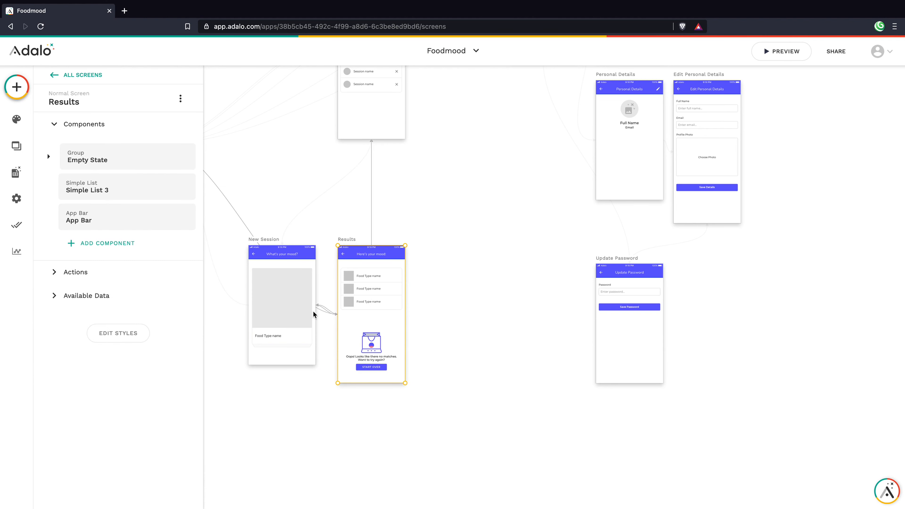
click(291, 307)
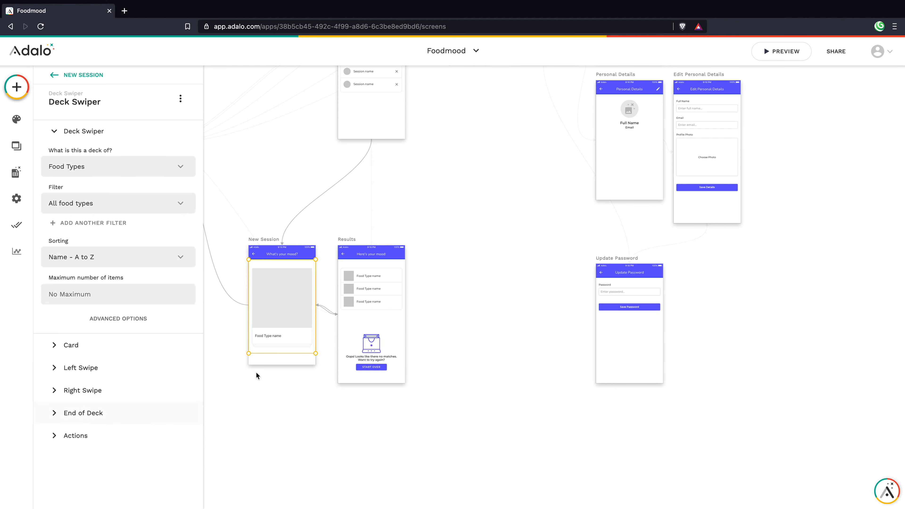
click(429, 448)
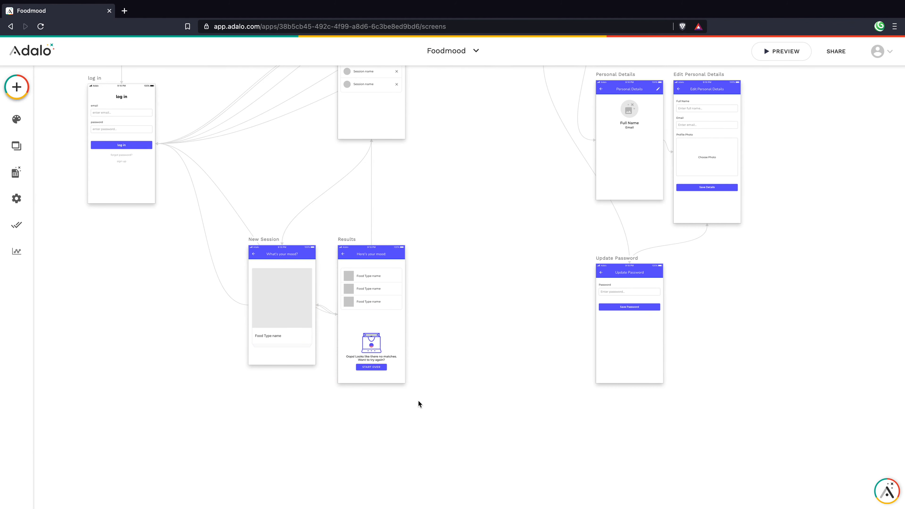
scroll(389, 383, left, 5)
Step: Browse the Add Screen templates, starting and then abandoning a blank screen
scroll(393, 375, down, 3)
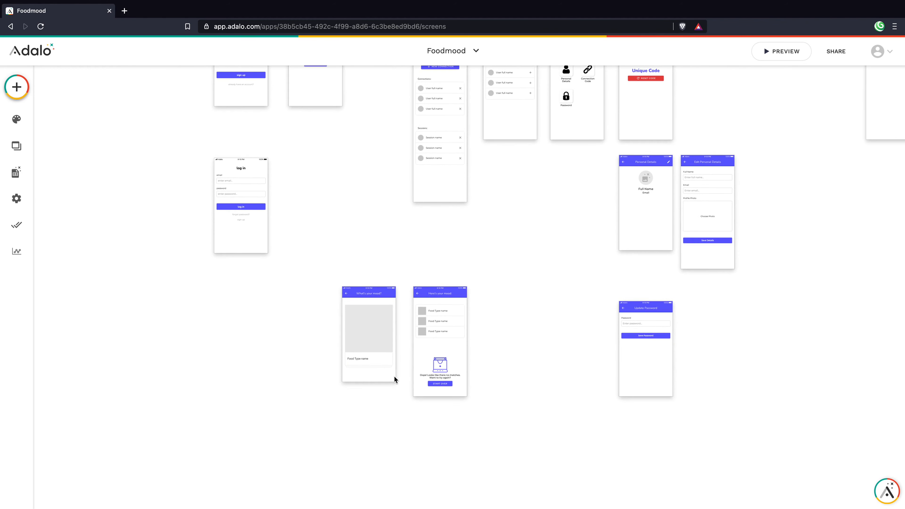
scroll(413, 308, down, 2)
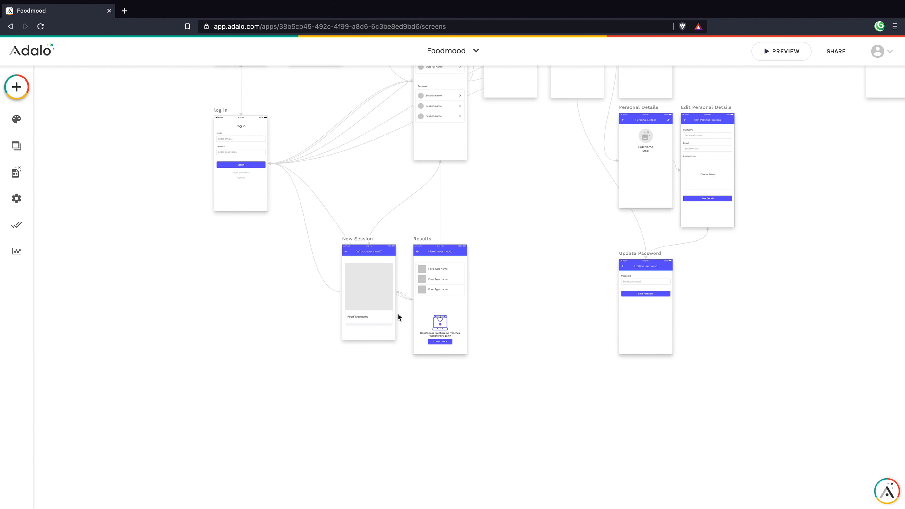
scroll(417, 296, down, 1)
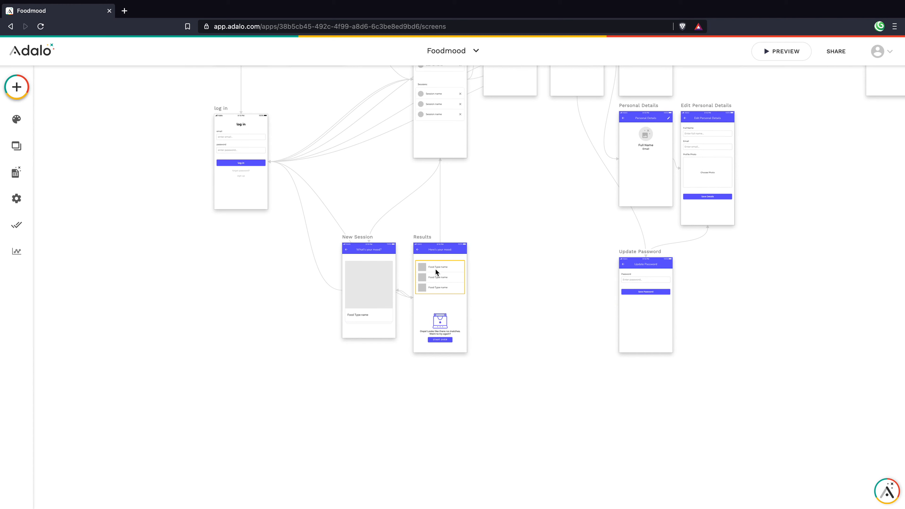
click(23, 86)
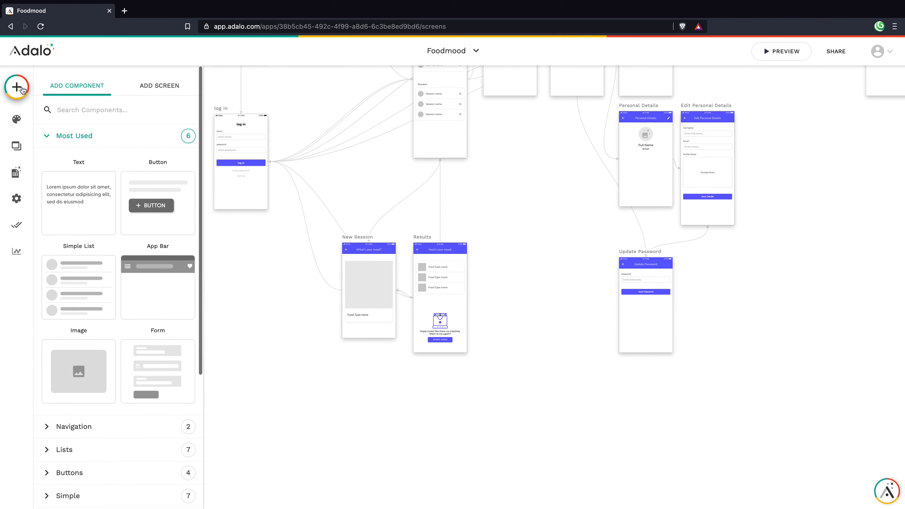
click(152, 87)
scroll(166, 330, down, 2)
scroll(167, 330, up, 2)
click(74, 217)
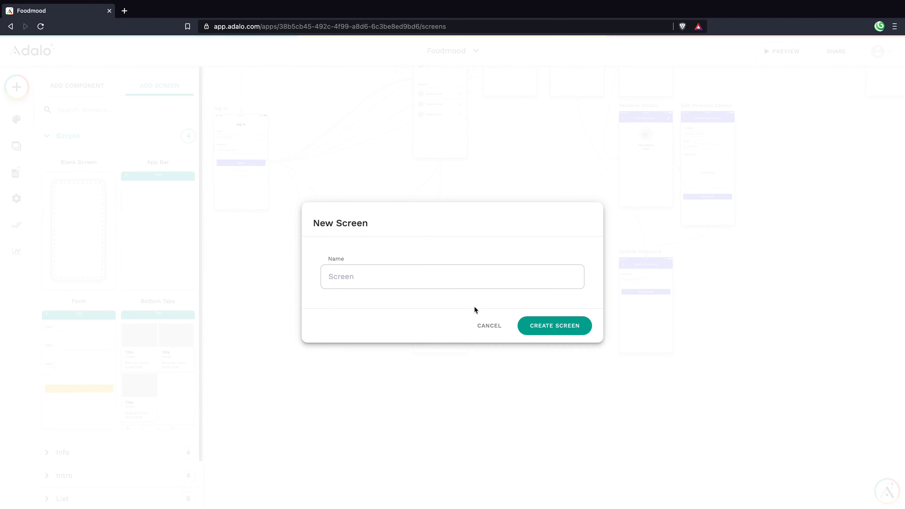
click(489, 325)
Step: Create a Misc > Modal screen named 'Waiting on Other Person'
scroll(118, 274, down, 3)
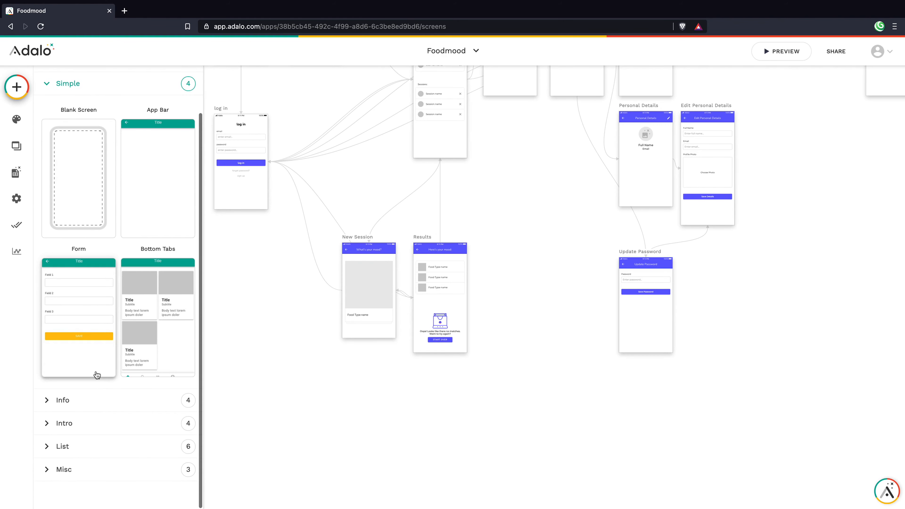
click(81, 469)
scroll(144, 375, down, 5)
click(91, 299)
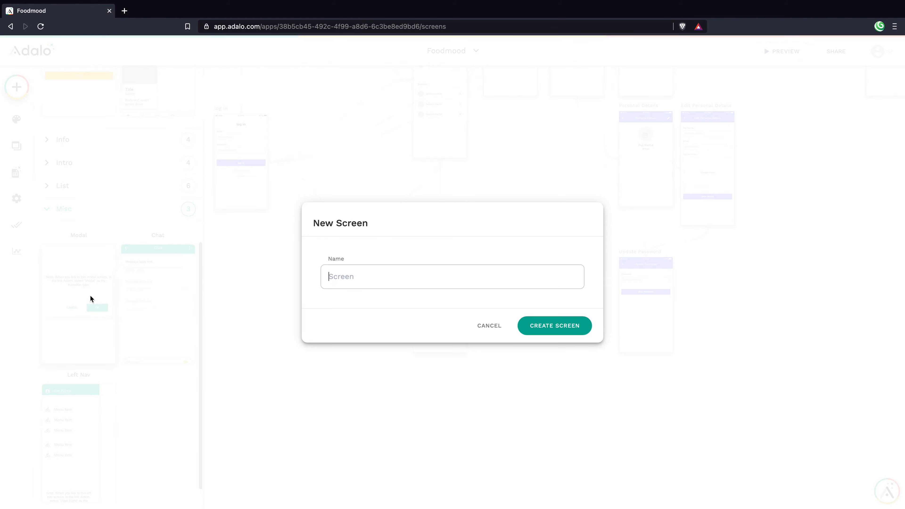
text(Waiting on)
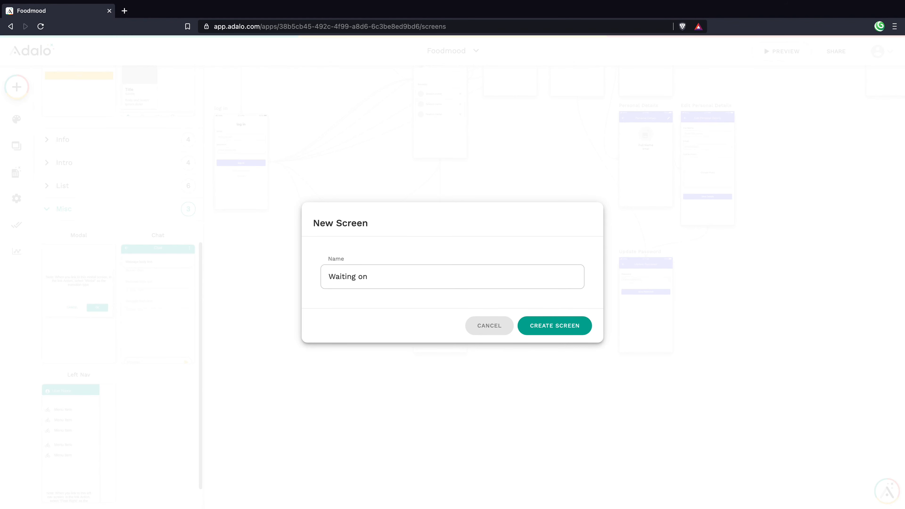
text( Other Person)
key(Return)
Step: Move the Waiting On Other Person screen below New Session on the canvas
click(774, 274)
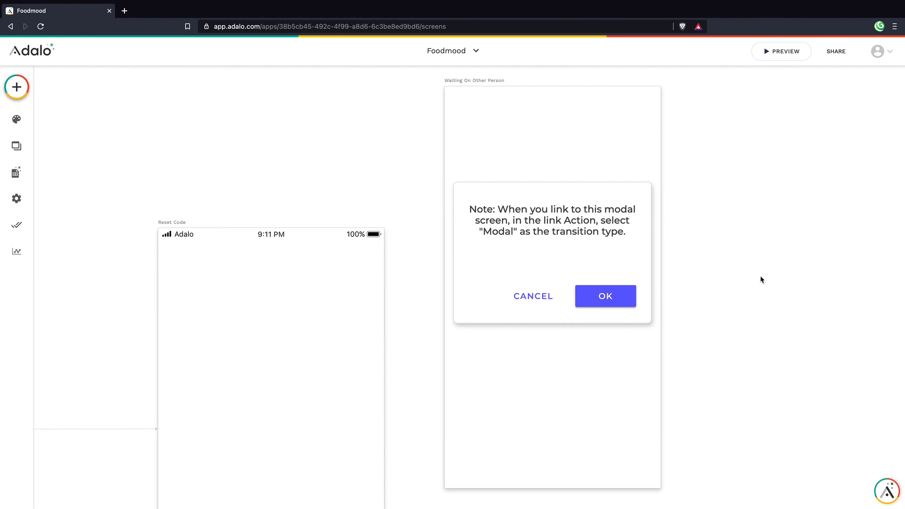
scroll(760, 275, down, 10)
drag(725, 232, 355, 477)
scroll(360, 444, down, 5)
click(388, 246)
scroll(364, 247, up, 10)
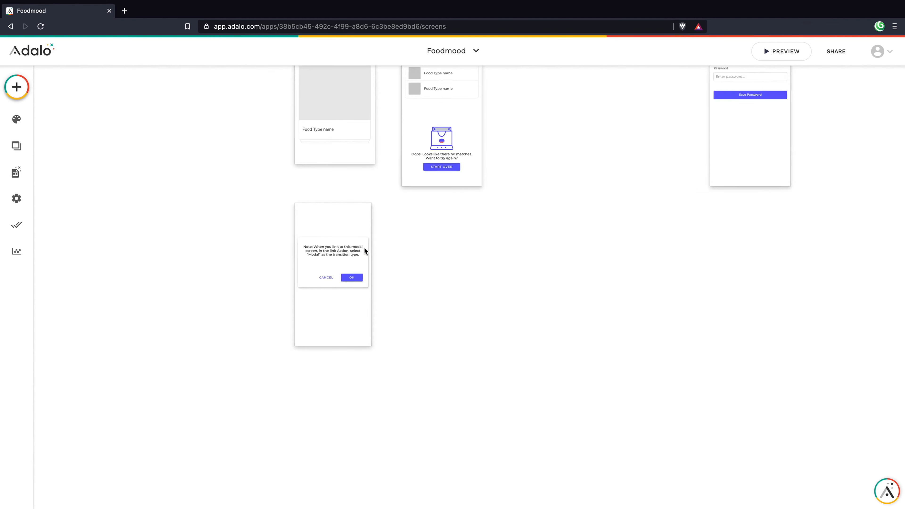
Step: Delete the modal's OK and CANCEL buttons
click(380, 280)
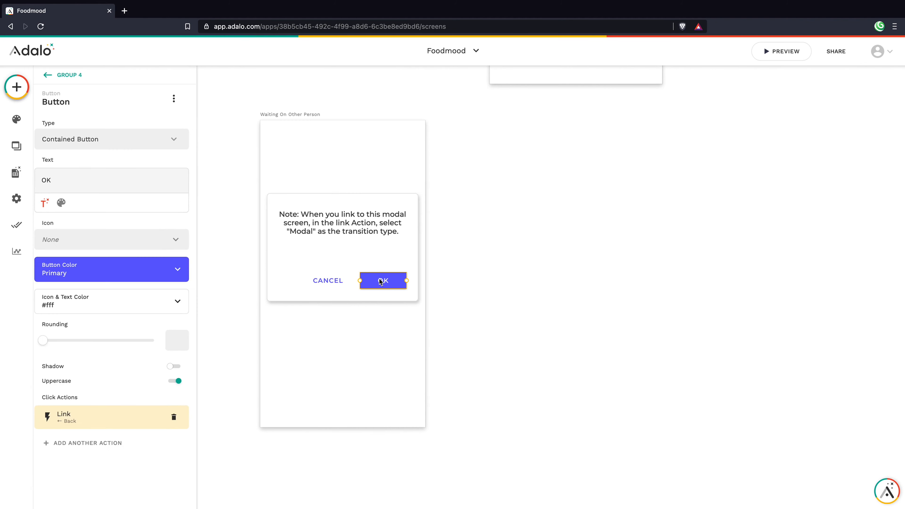
key(Delete)
click(336, 280)
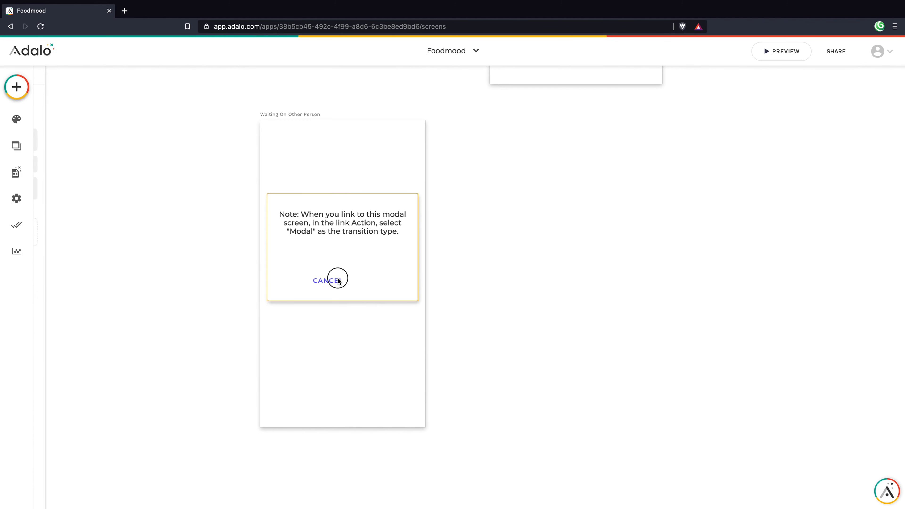
key(Delete)
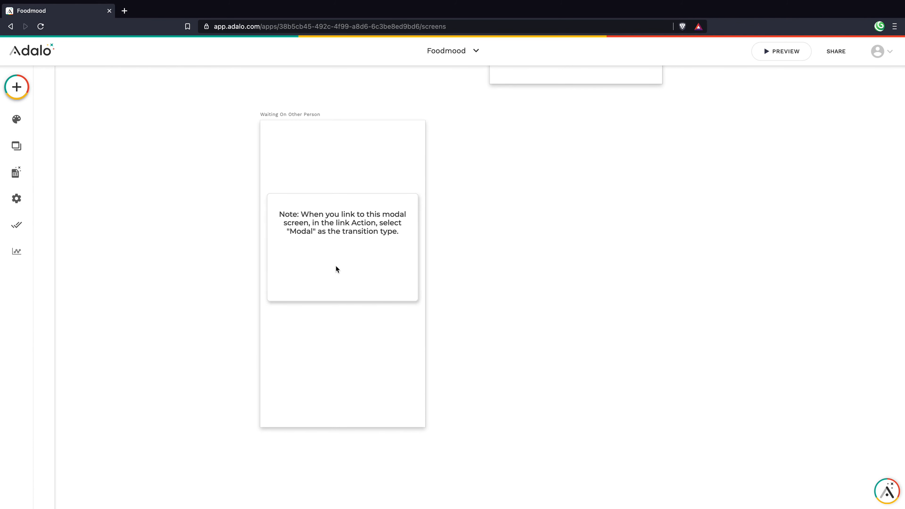
Step: Replace the modal's note text with the word 'test'
click(338, 229)
double_click(336, 227)
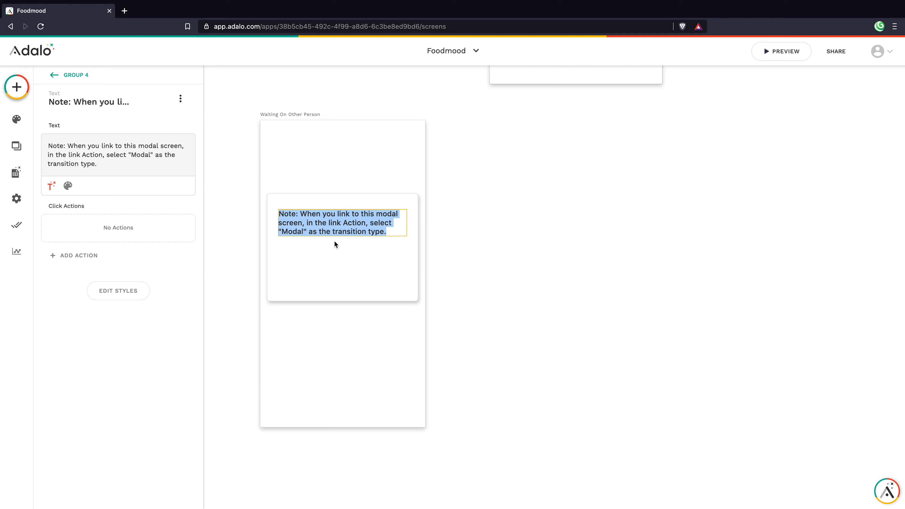
key(BackSpace)
scroll(452, 192, up, 5)
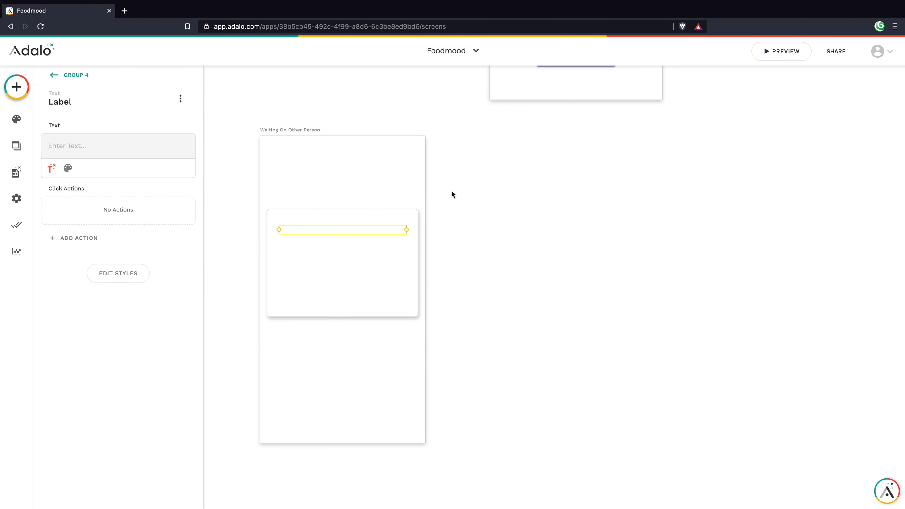
scroll(445, 192, down, 5)
scroll(434, 196, up, 1)
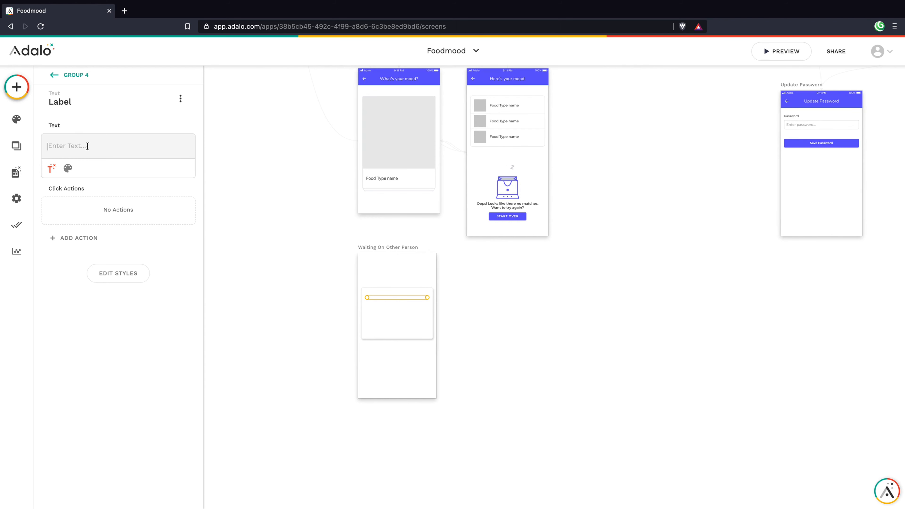
text(test)
click(277, 178)
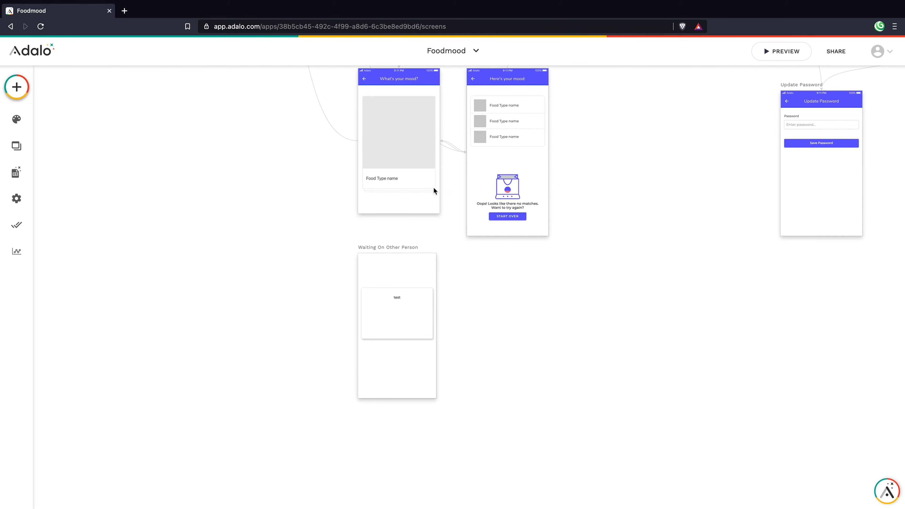
scroll(425, 178, up, 1)
Step: Set the Deck Swiper's End of Deck link to Results to happen only 'Sometimes...'
click(425, 179)
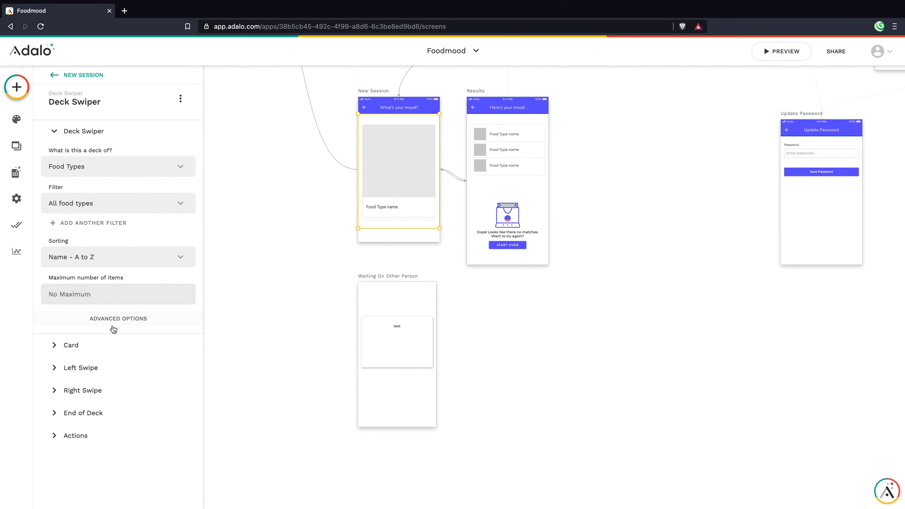
click(97, 415)
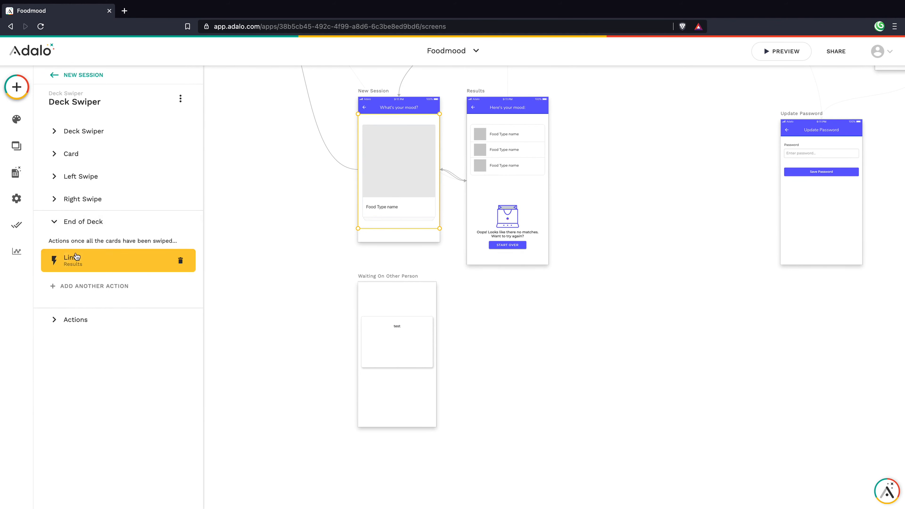
click(84, 262)
click(117, 421)
click(123, 383)
click(117, 354)
scroll(117, 359, down, 1)
click(130, 373)
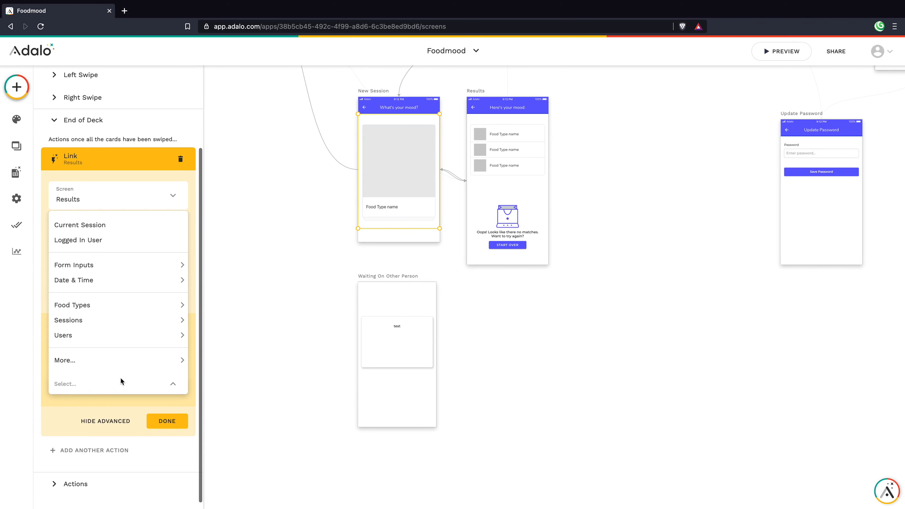
click(119, 377)
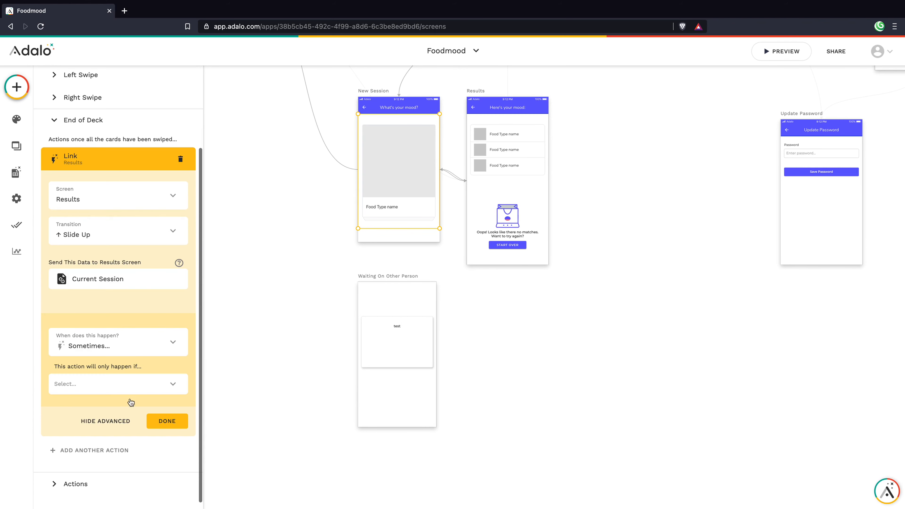
click(165, 421)
Step: In the Database, give the Sessions collection a Number property named 'Completed Decks'
click(16, 172)
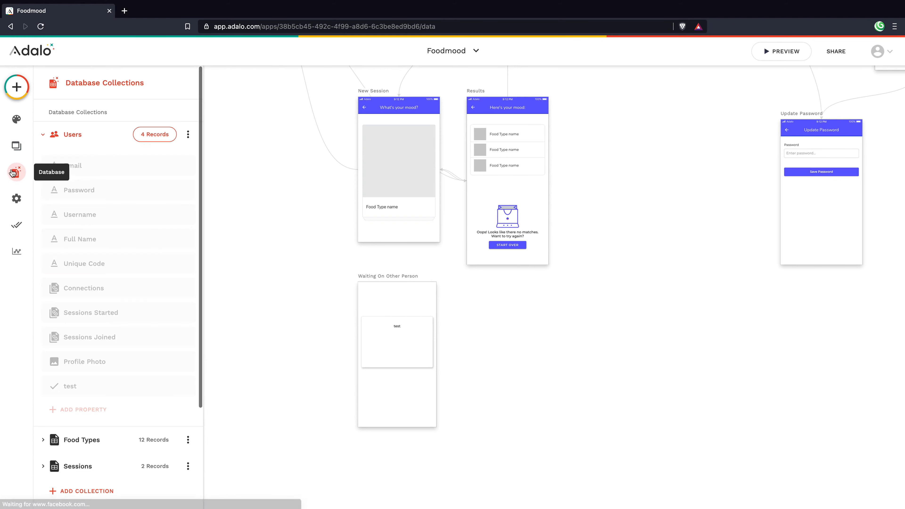
scroll(146, 177, down, 4)
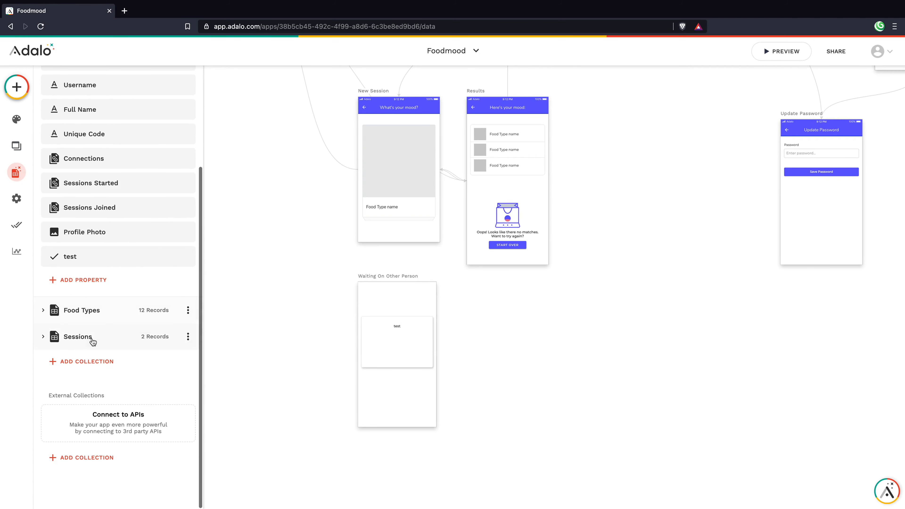
click(89, 337)
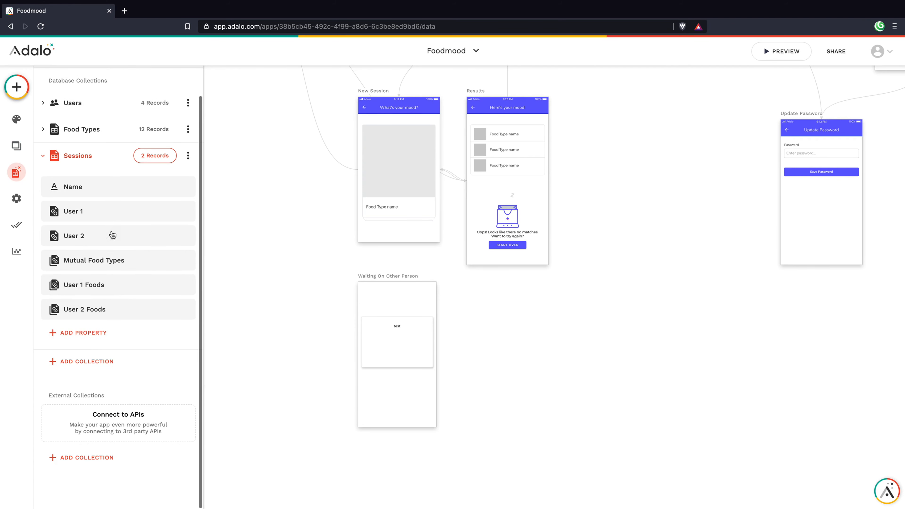
click(76, 335)
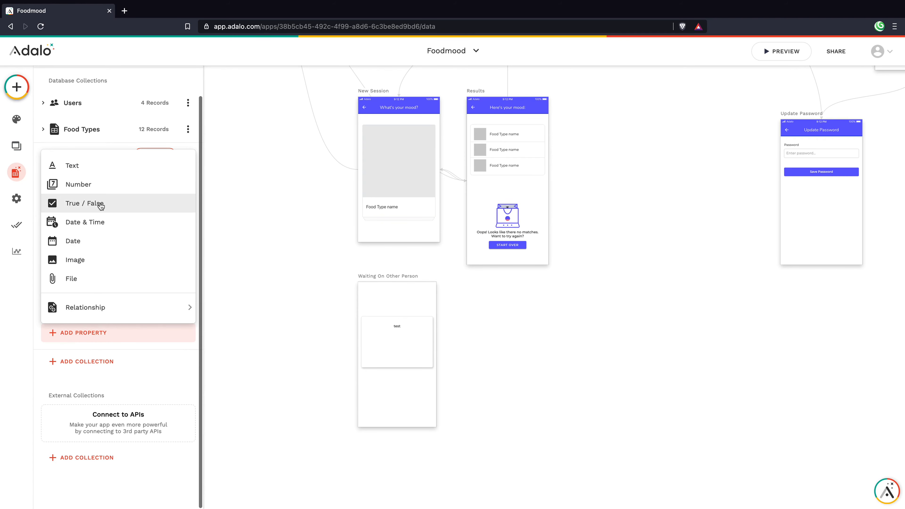
click(92, 185)
triple_click(111, 358)
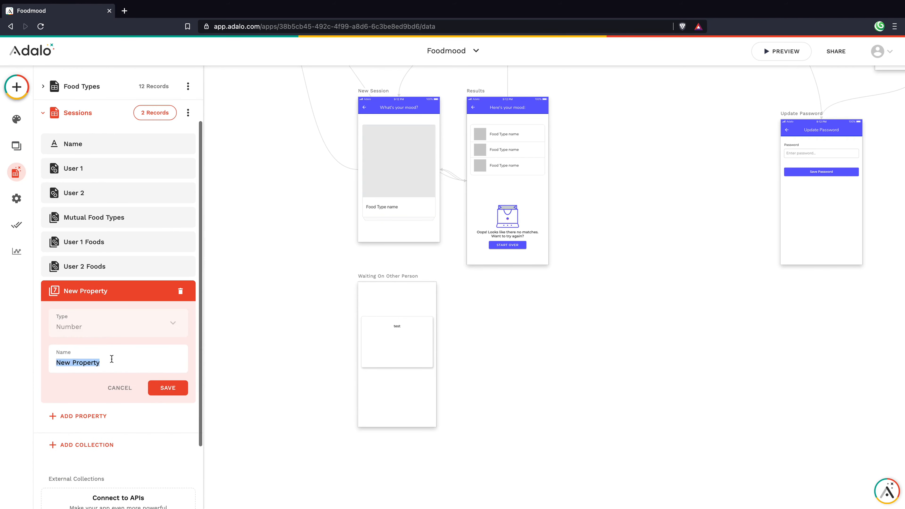
text(Completed Decks)
key(Return)
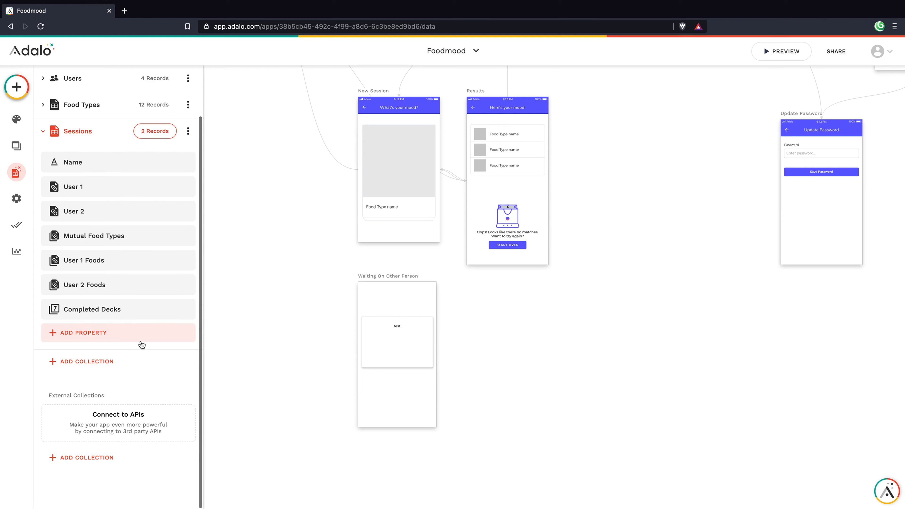
click(399, 324)
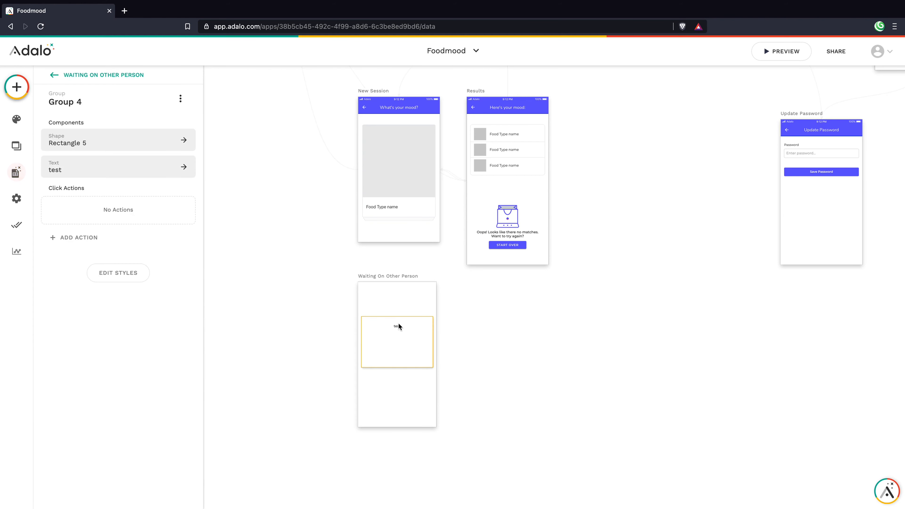
Step: Select the New Session deck swiper and open its End of Deck link to Results
click(400, 211)
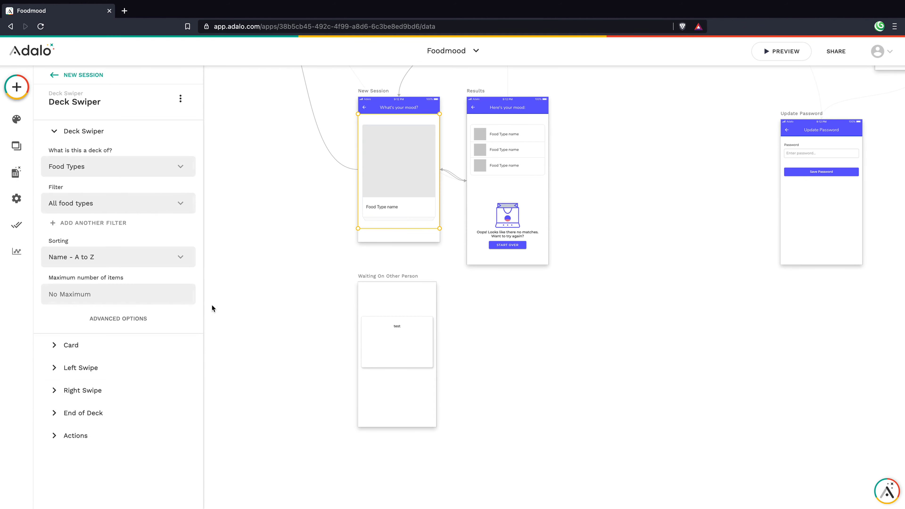
click(89, 413)
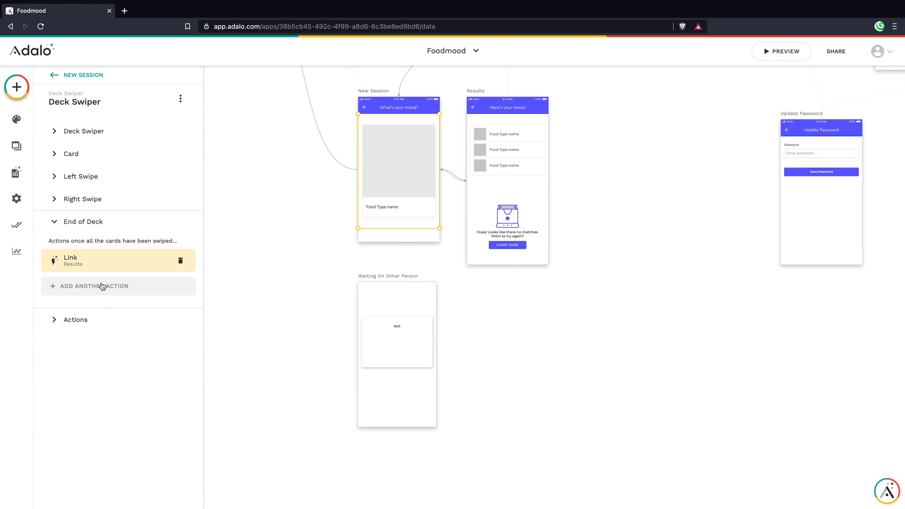
click(94, 267)
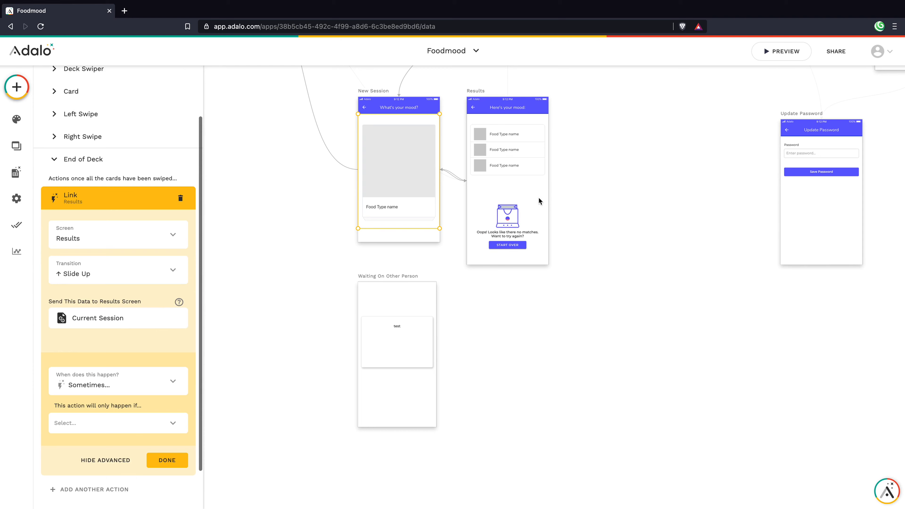
Step: Make the Results link run only when Current Session Completed Decks is greater than or equal to 2
click(109, 427)
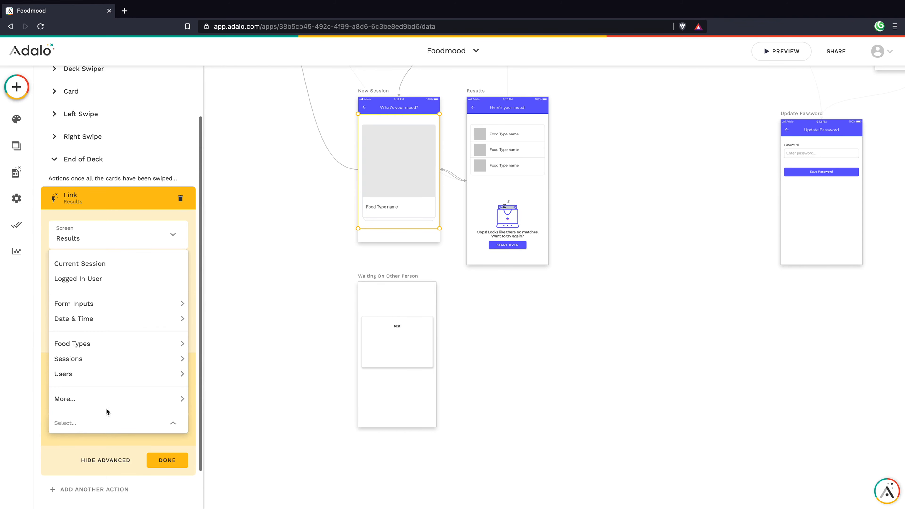
click(109, 266)
scroll(125, 422, down, 1)
click(132, 377)
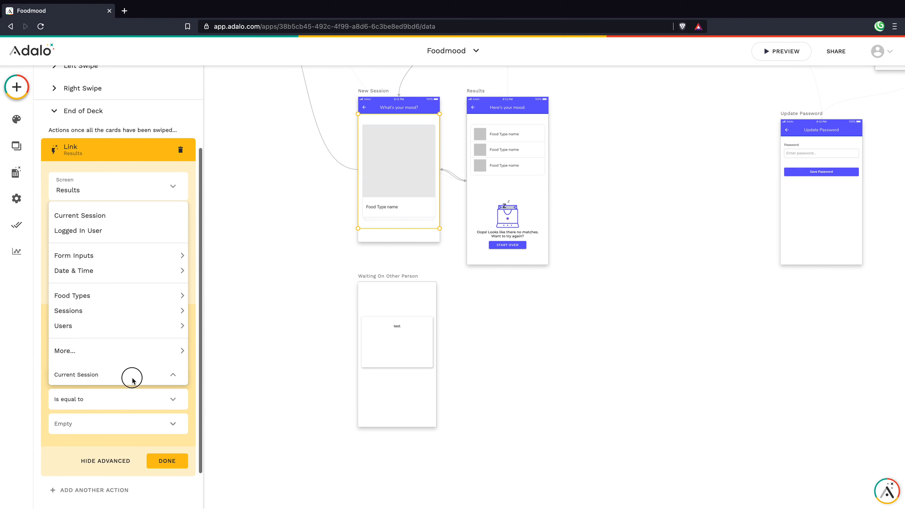
mouse_move(117, 344)
mouse_move(277, 351)
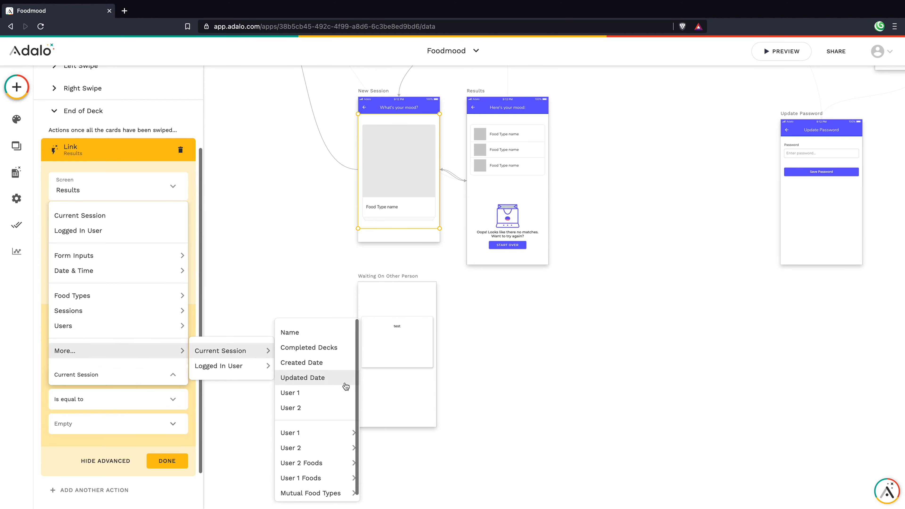
click(333, 349)
click(134, 400)
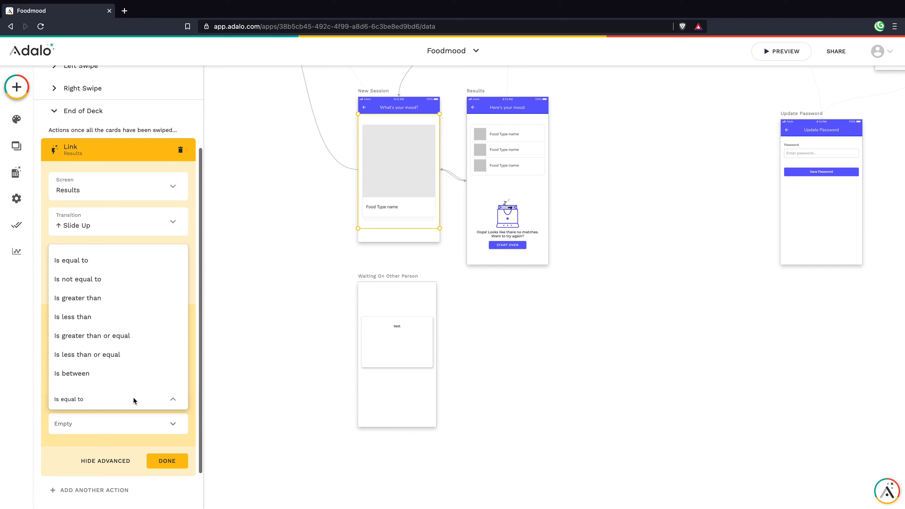
click(106, 335)
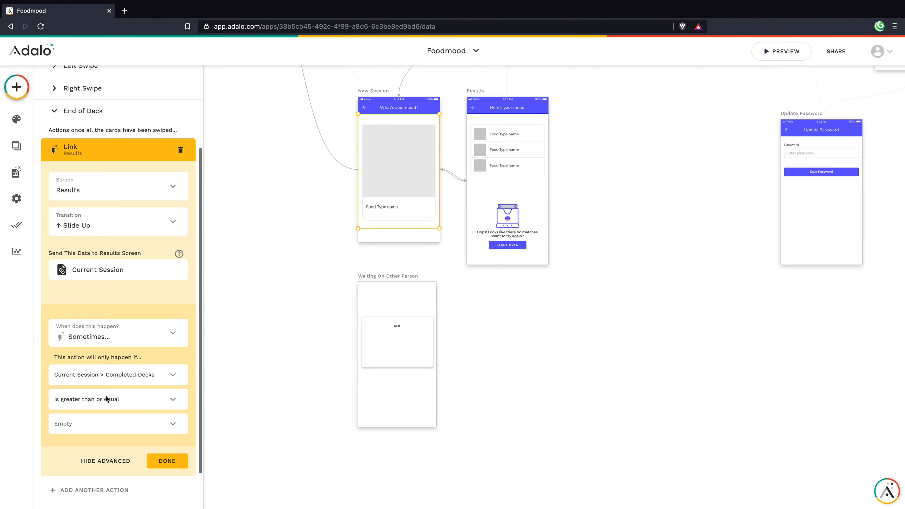
text(2)
click(170, 460)
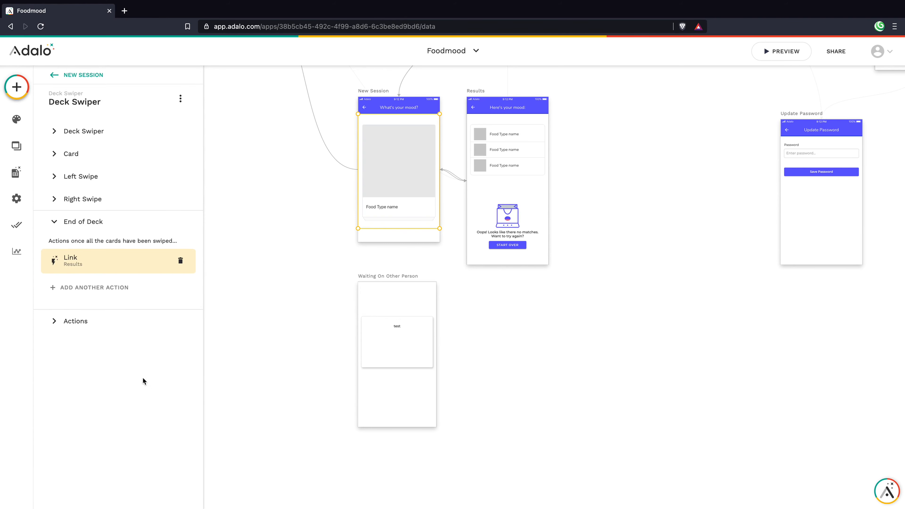
Step: Add an end-of-deck Update action for the current session and start filling its Completed Decks field
click(75, 284)
mouse_move(102, 169)
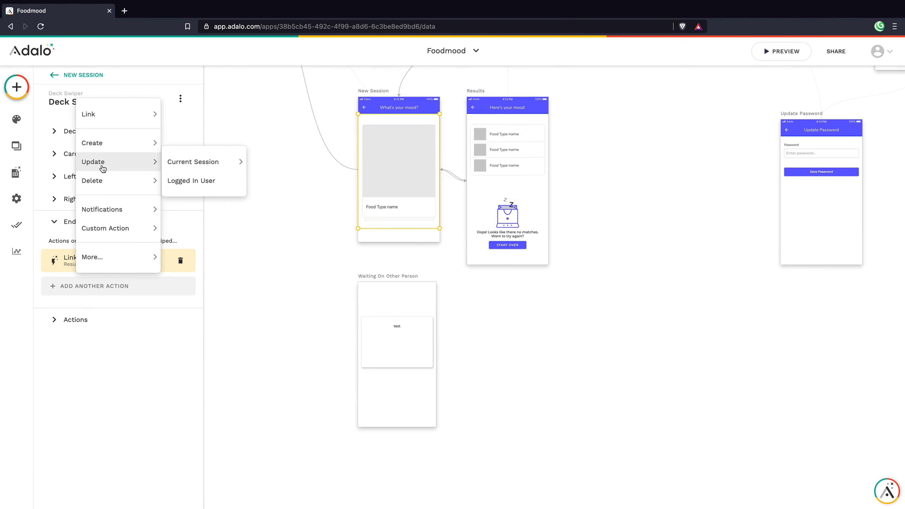
click(174, 159)
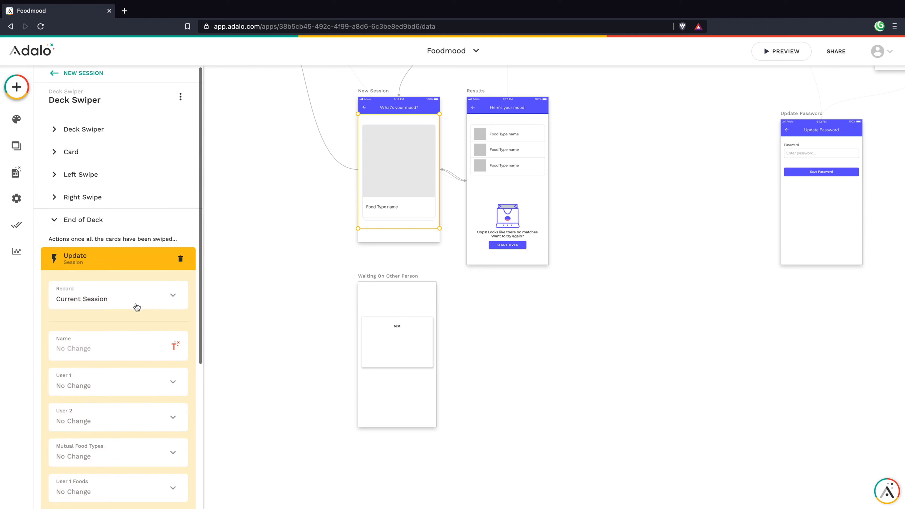
scroll(137, 292, down, 5)
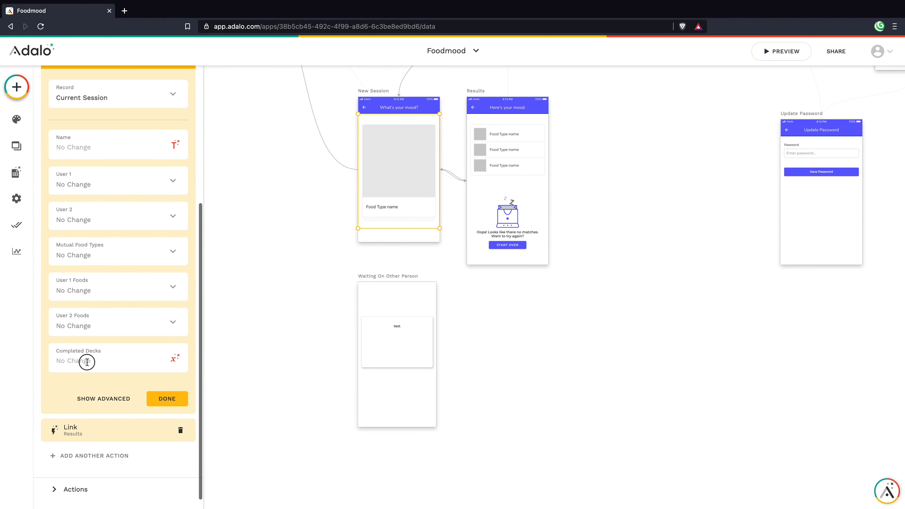
click(175, 358)
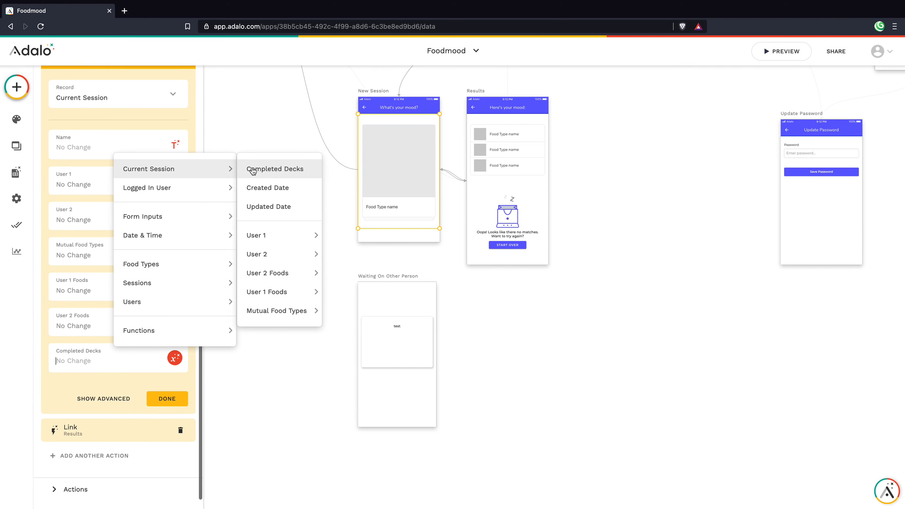
click(253, 170)
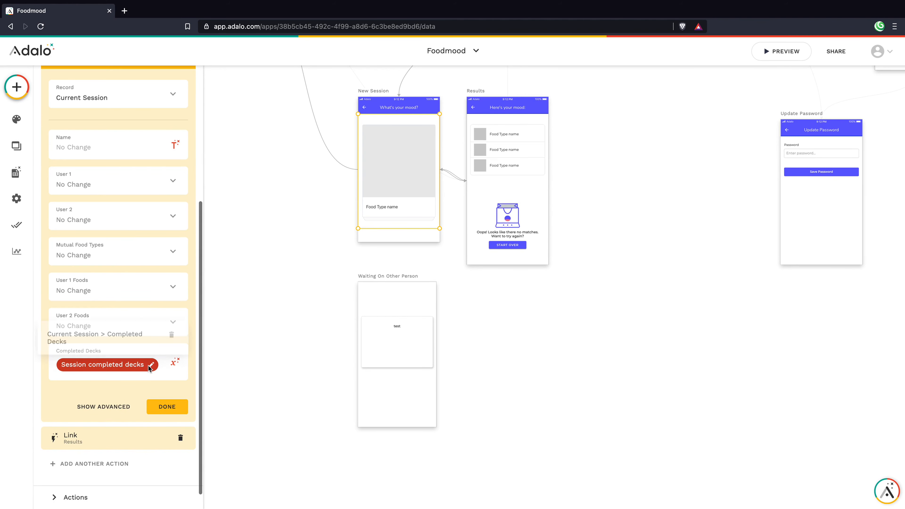
click(148, 366)
click(173, 337)
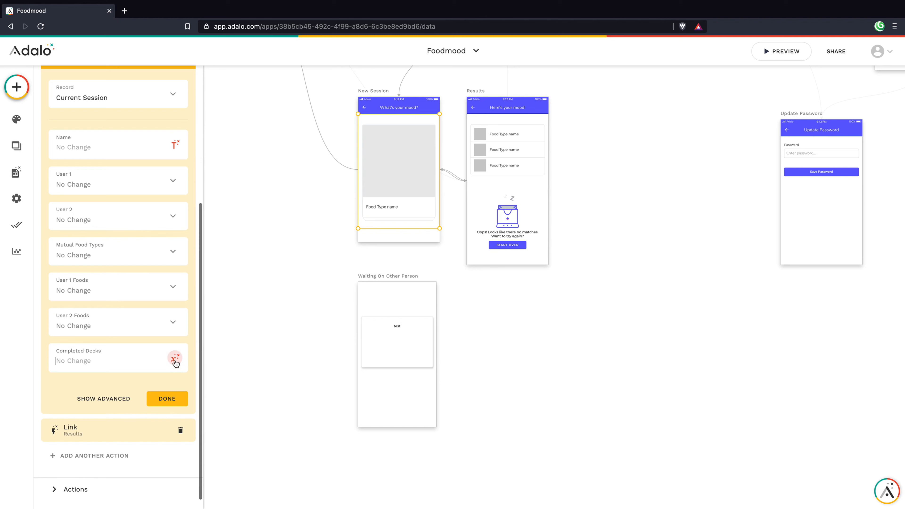
Step: Set Completed Decks to the session's Completed Decks +1 and review the finished update action
click(175, 357)
mouse_move(158, 329)
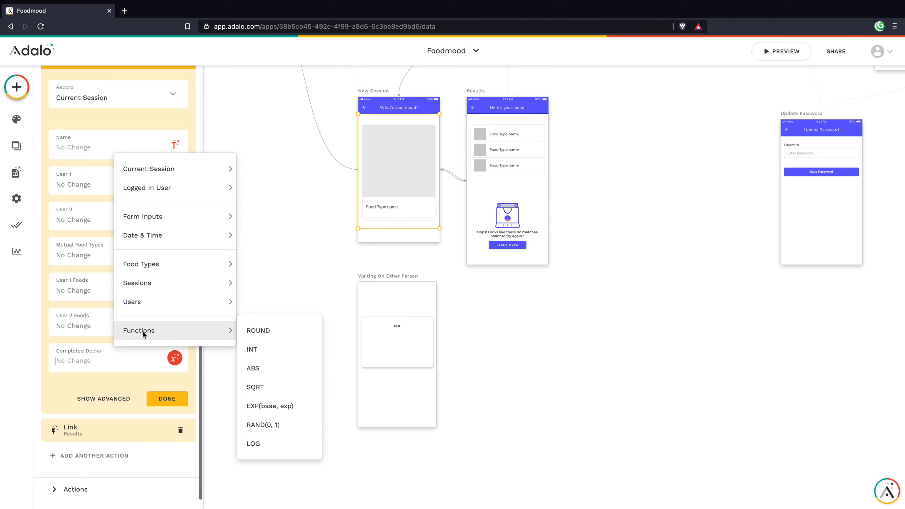
mouse_move(169, 168)
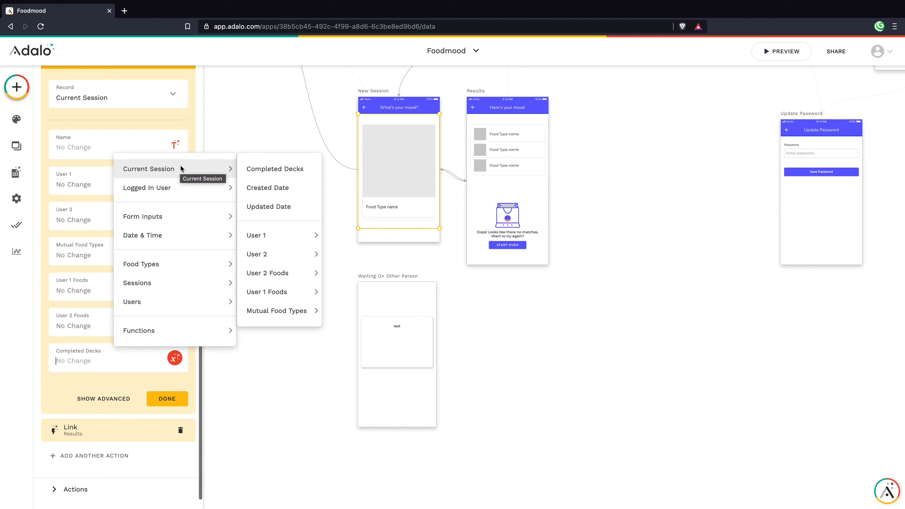
click(251, 170)
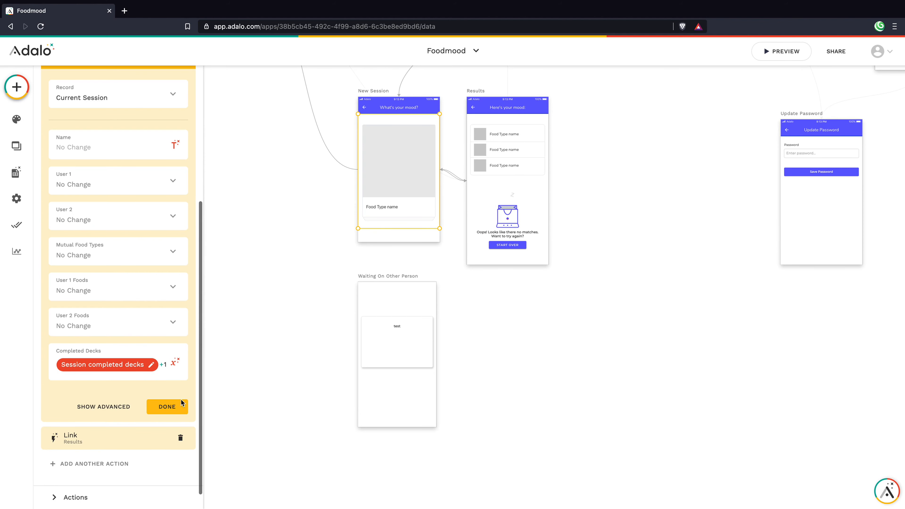
click(177, 409)
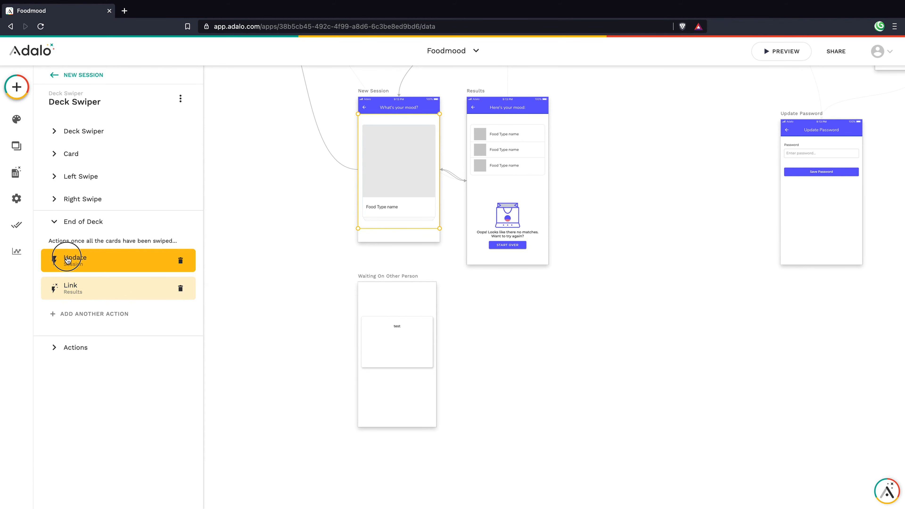
click(68, 260)
scroll(75, 263, down, 6)
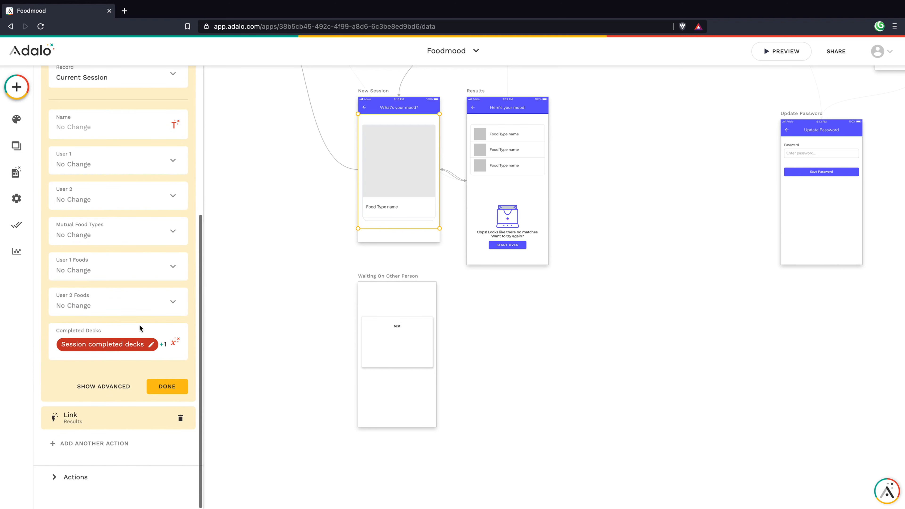
scroll(140, 328, up, 2)
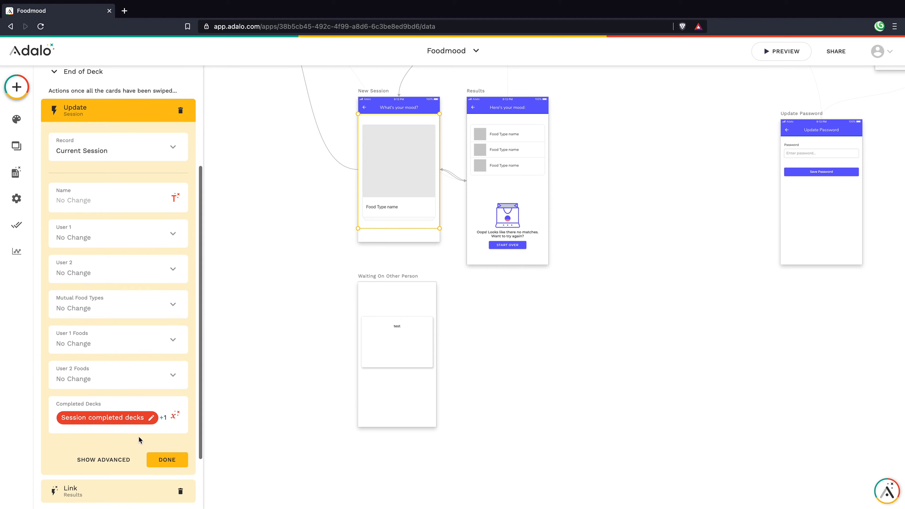
Step: Close the update action and review the settings of the Results link
click(166, 456)
click(111, 293)
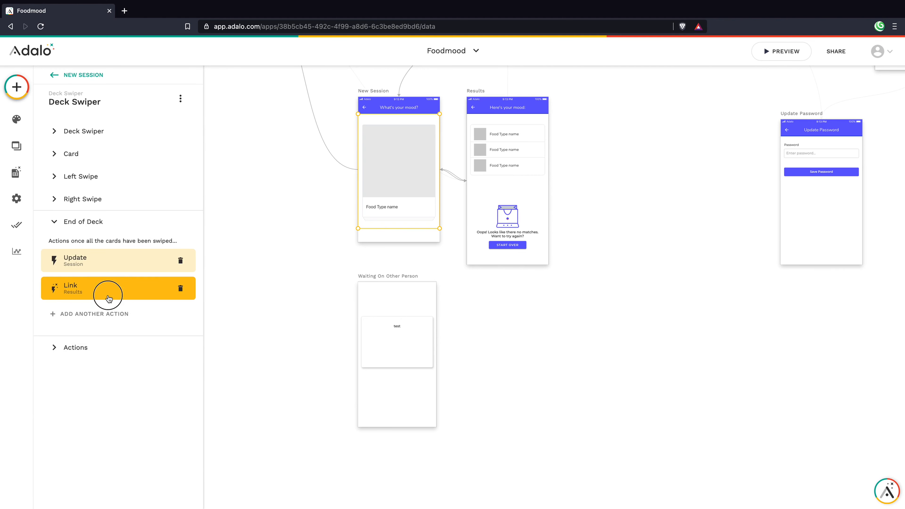
scroll(133, 331, down, 2)
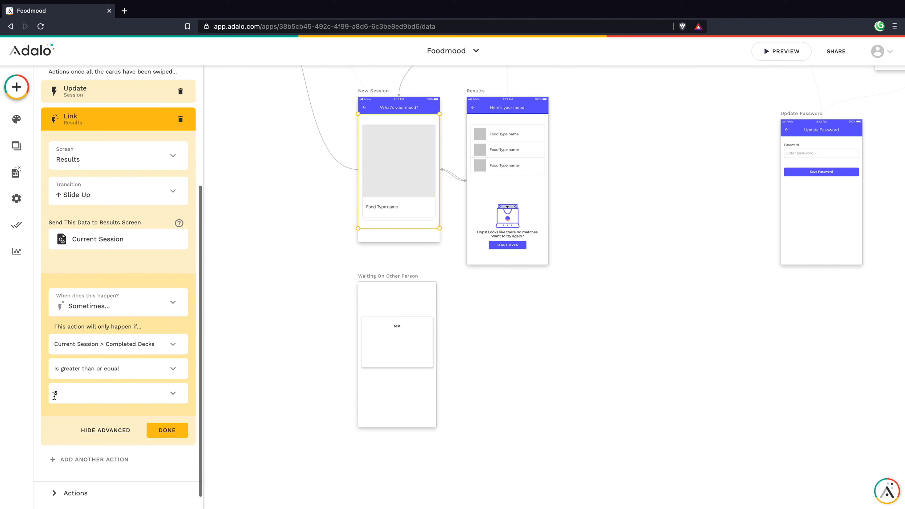
click(164, 427)
Step: Add a Link to Waiting On Other Person with a Modal transition, then select its card group
click(107, 323)
mouse_move(118, 133)
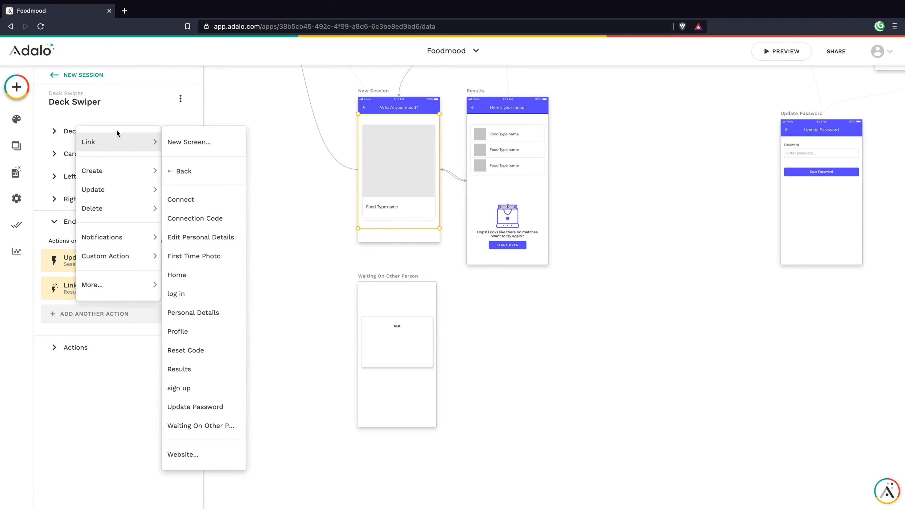
click(201, 425)
click(141, 375)
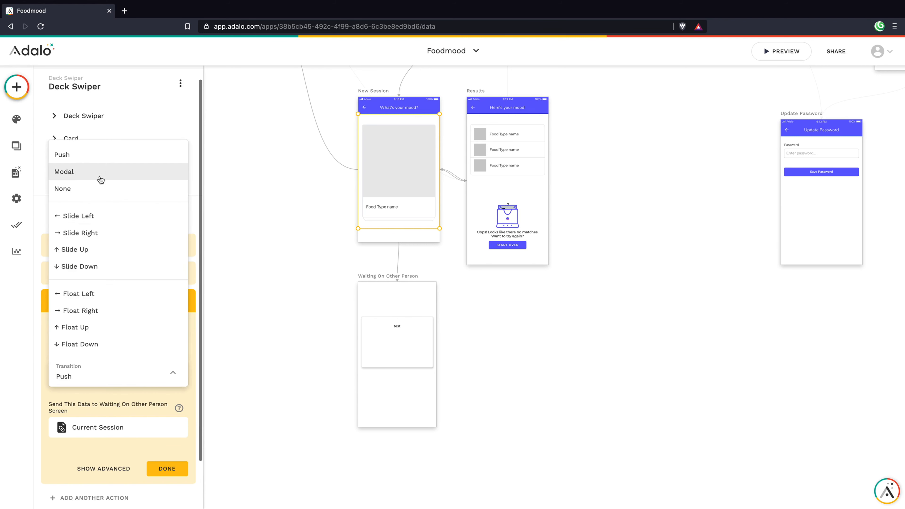
click(104, 182)
click(167, 468)
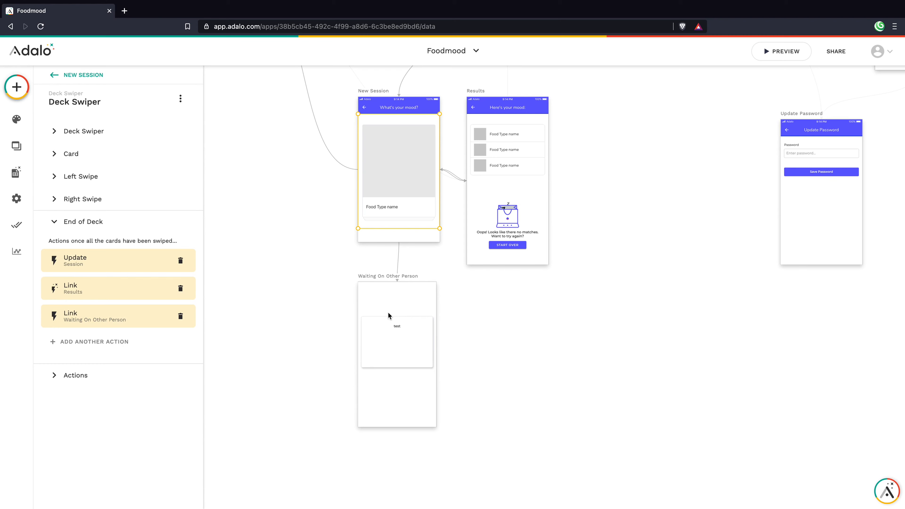
click(405, 307)
click(398, 324)
Step: Replace the card's test text with User 1's full name plus 'is still deciding... When they're done, you can view your matches!' at size 18
click(396, 326)
click(104, 142)
double_click(98, 145)
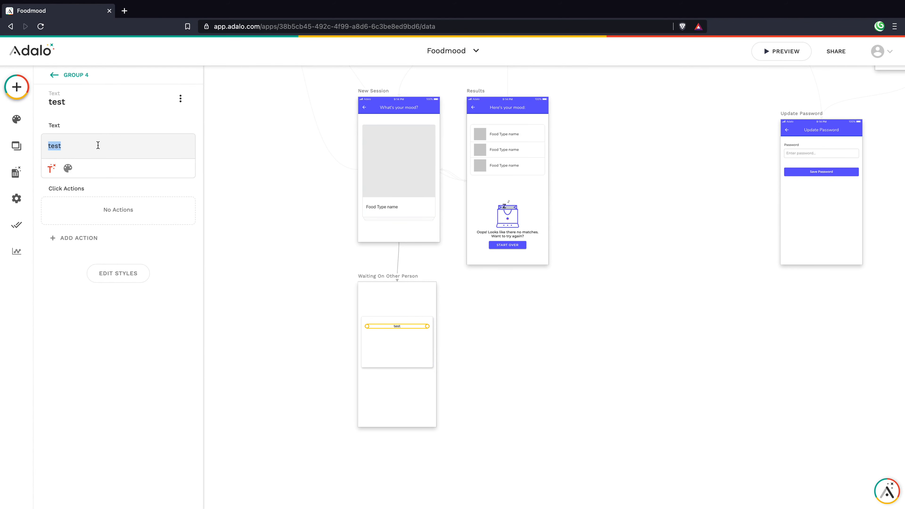
click(51, 168)
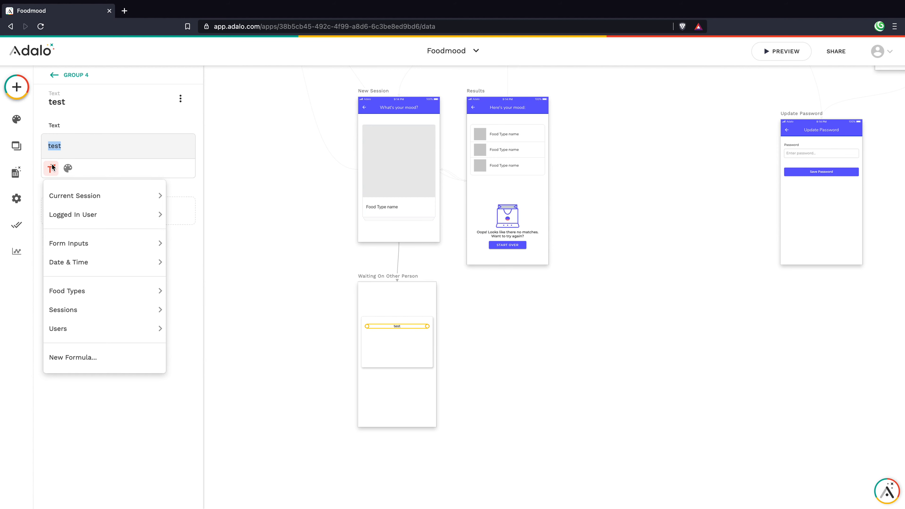
mouse_move(64, 194)
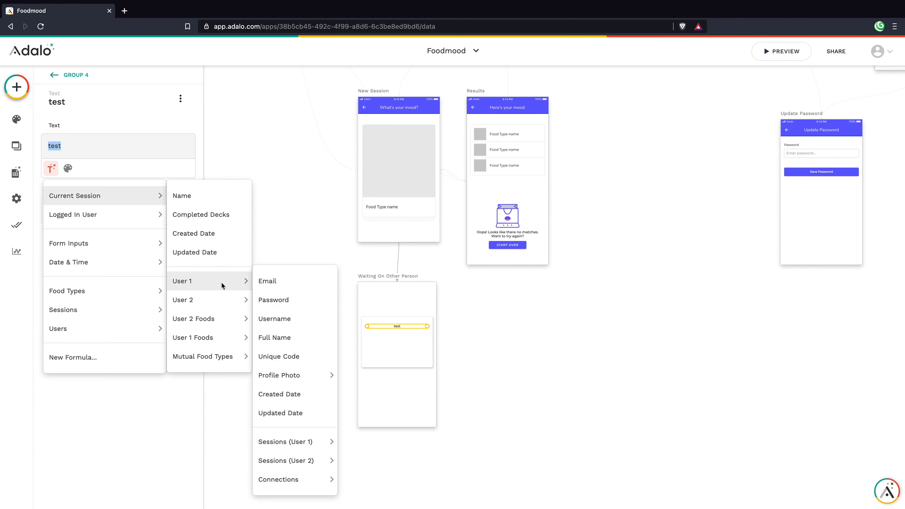
click(283, 337)
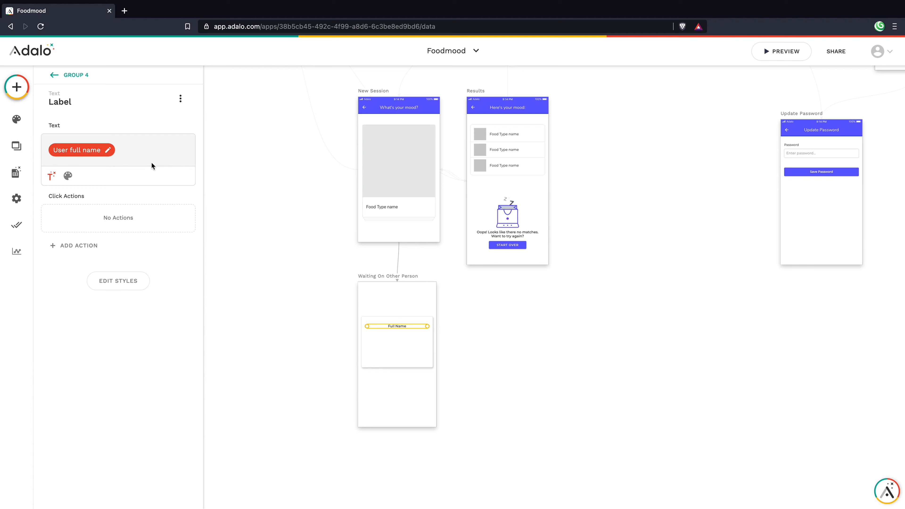
text(is still deciding)
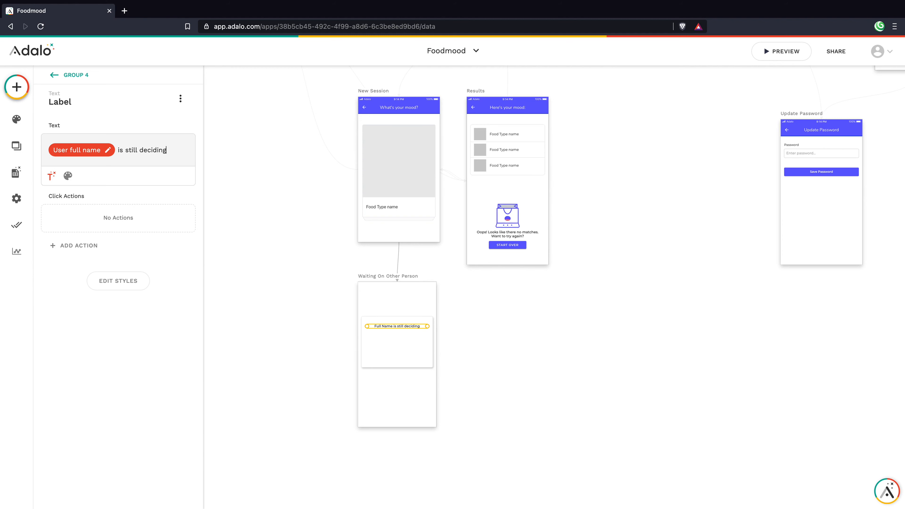
text(... When they're done, you can view your ma)
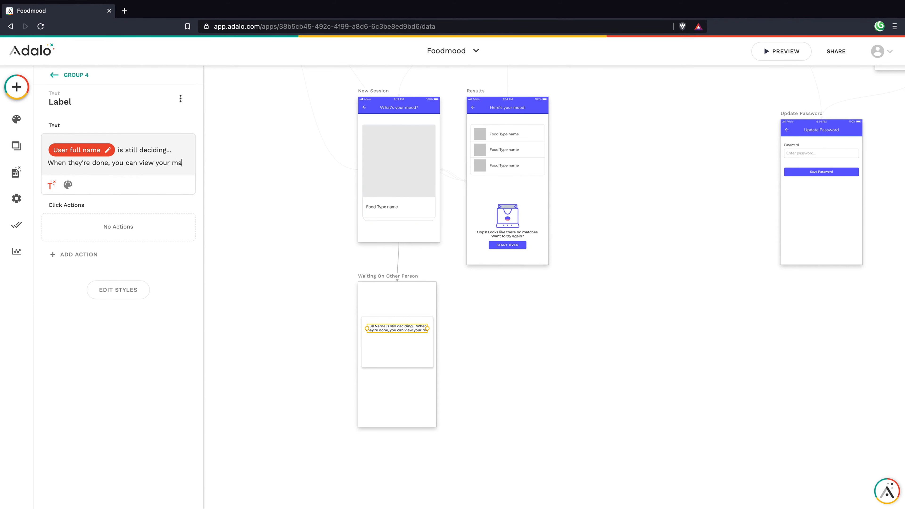
text(tches!)
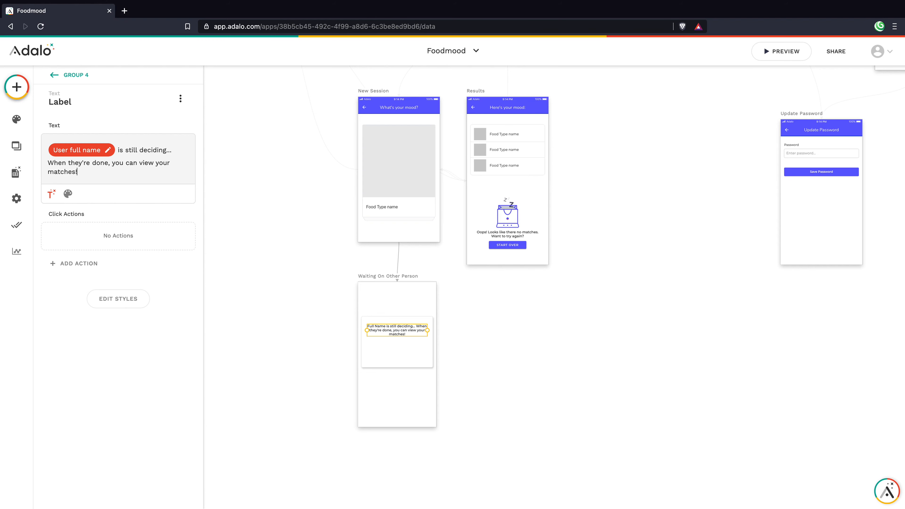
click(67, 193)
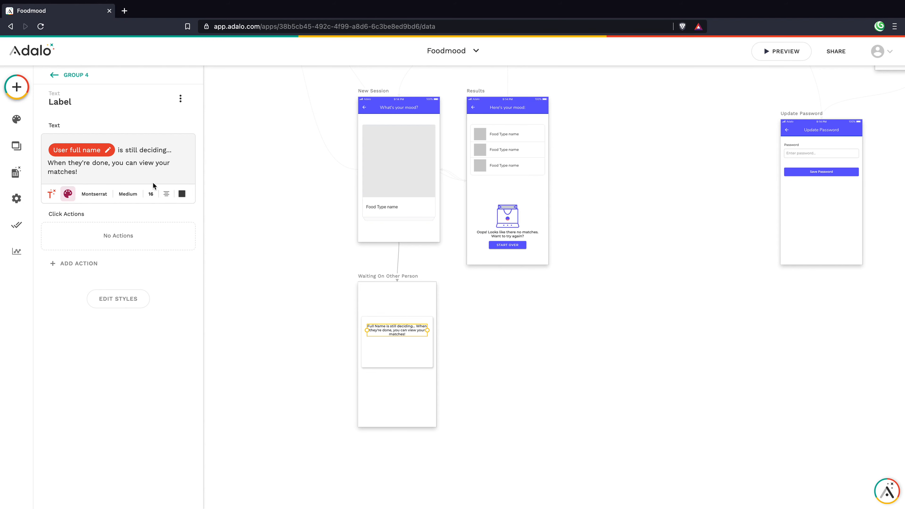
click(154, 196)
key(Up)
key(Up)
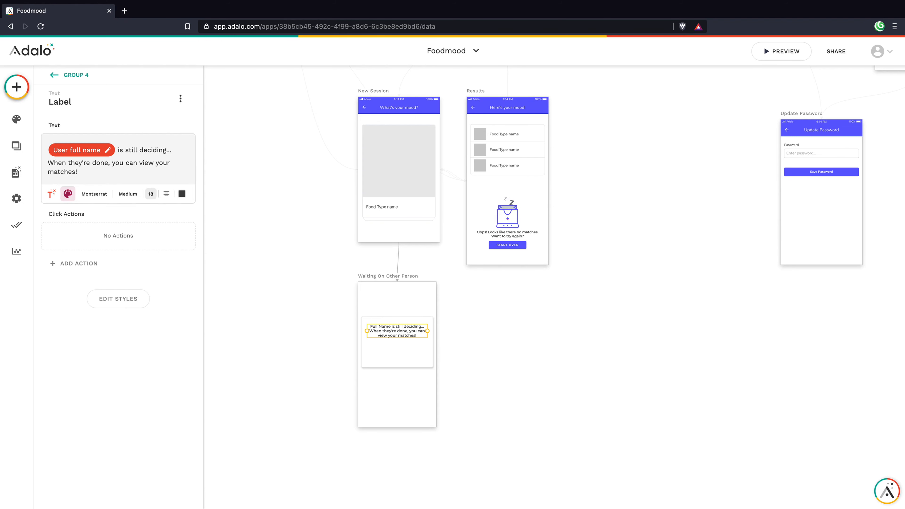
Step: Make the card rectangle taller so it fits the message
click(246, 242)
click(385, 324)
click(392, 333)
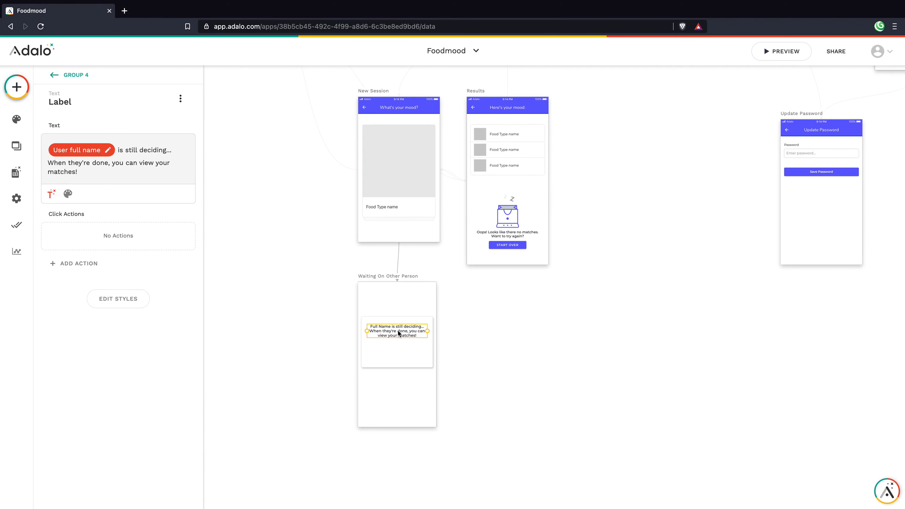
click(394, 343)
drag(396, 367, 395, 394)
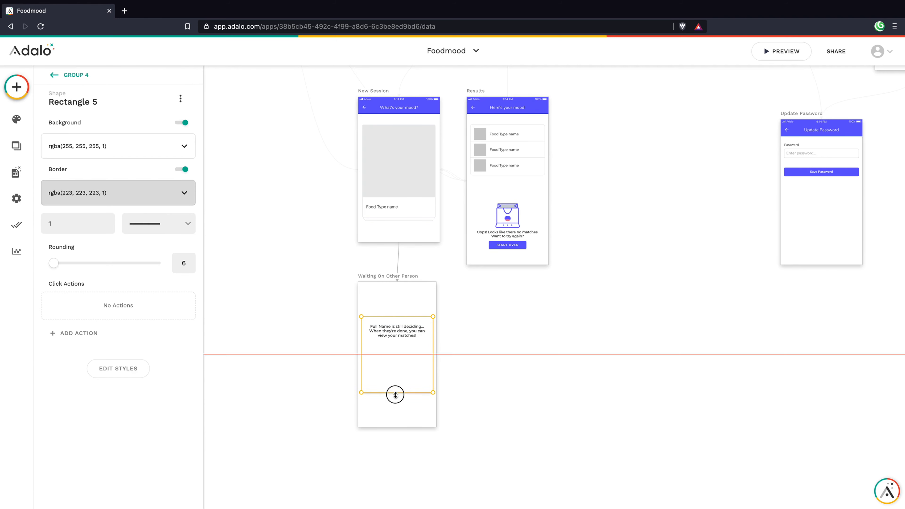
Step: Duplicate the waiting message just below the original and select the copy
click(397, 335)
drag(397, 333, 396, 350)
shift+click(395, 327)
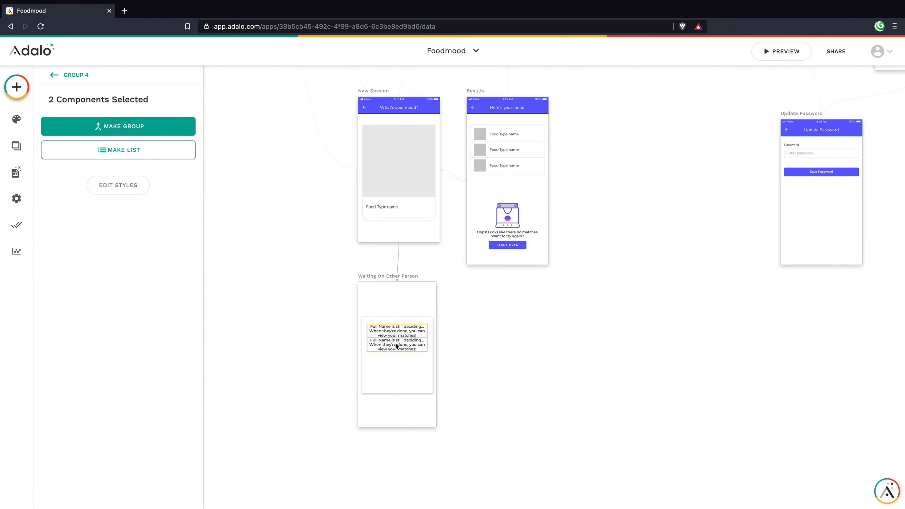
click(428, 345)
click(401, 327)
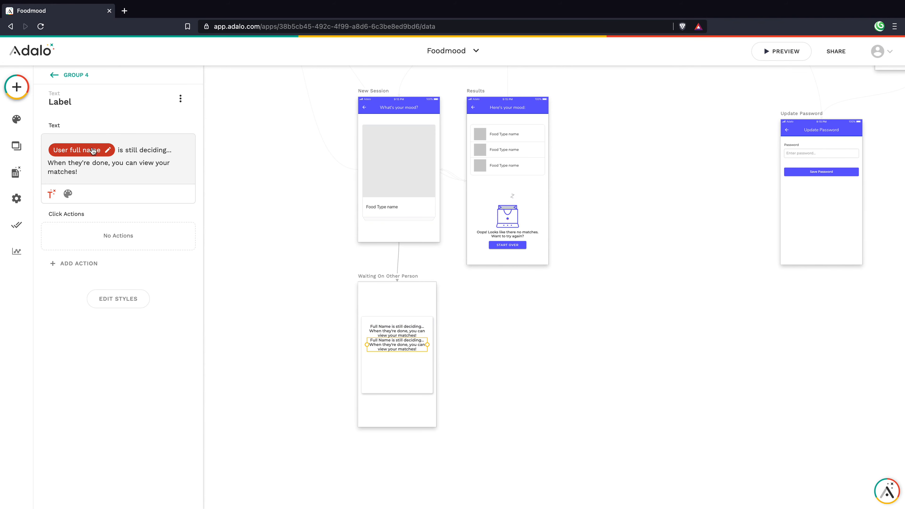
Step: Replace User 1's name in the copy with Current Session > User 2 > Full Name
click(125, 140)
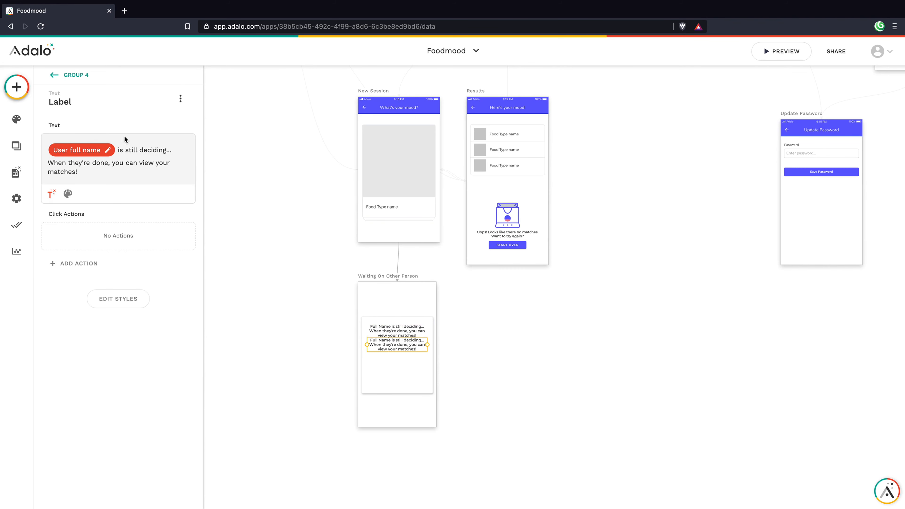
click(110, 147)
click(51, 177)
mouse_move(82, 205)
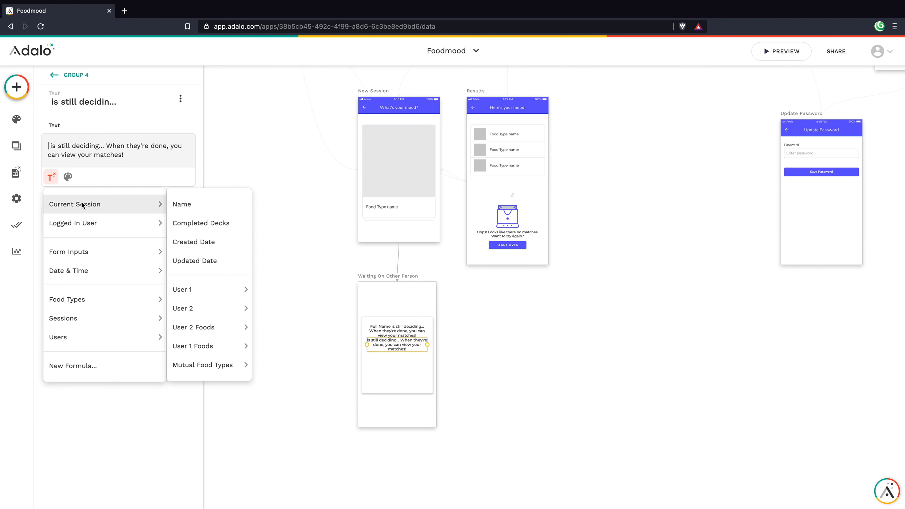
mouse_move(242, 308)
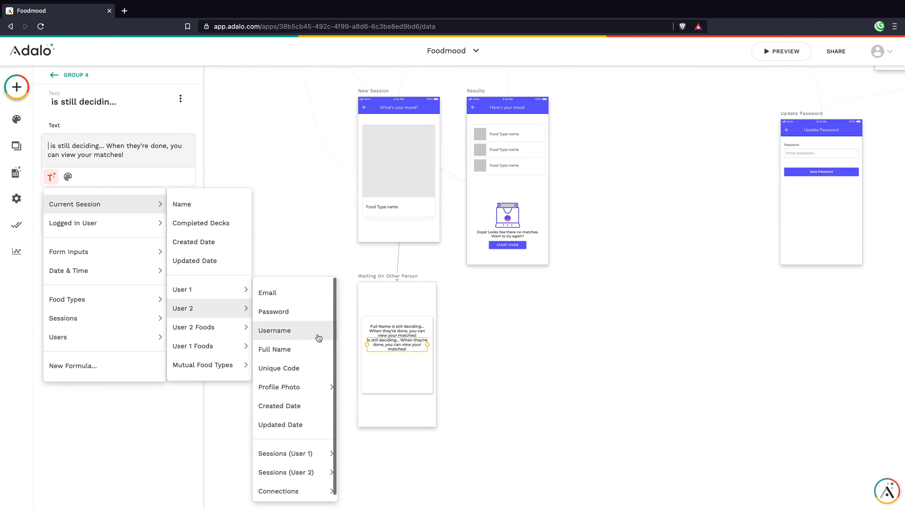
click(309, 347)
click(395, 331)
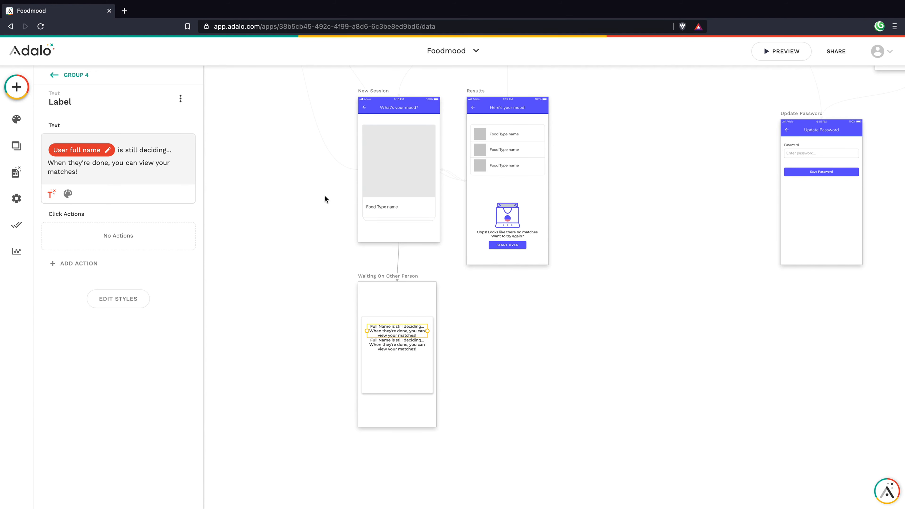
click(180, 100)
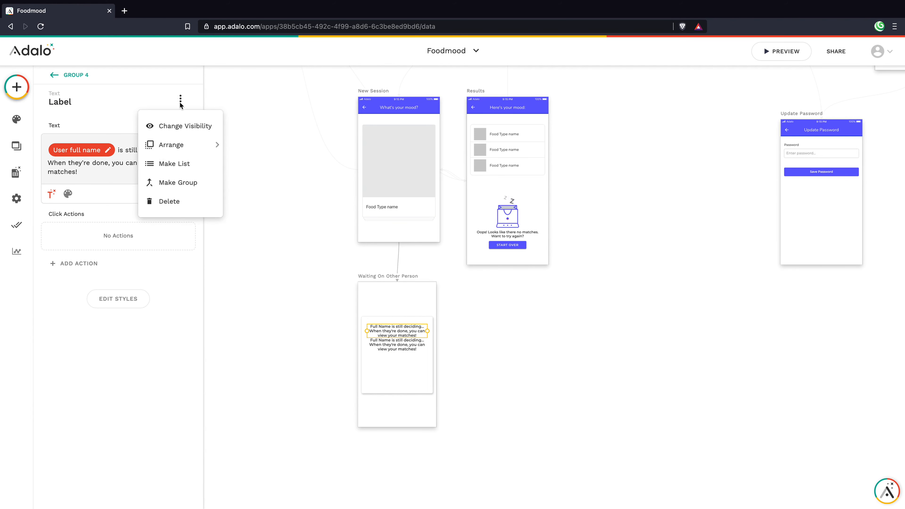
Step: Make the upper message Sometimes Visible when Logged In User Email equals the session's User 2 Email
click(177, 126)
click(141, 135)
click(107, 183)
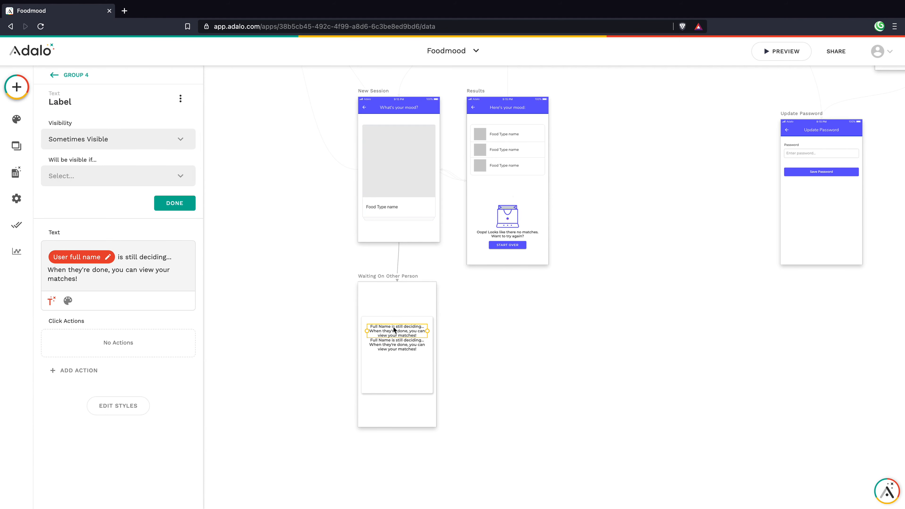
click(91, 183)
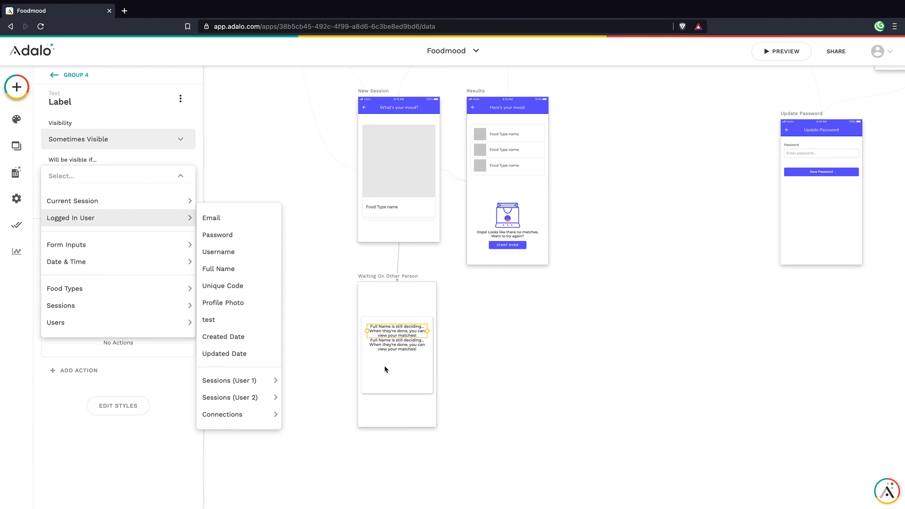
mouse_move(122, 219)
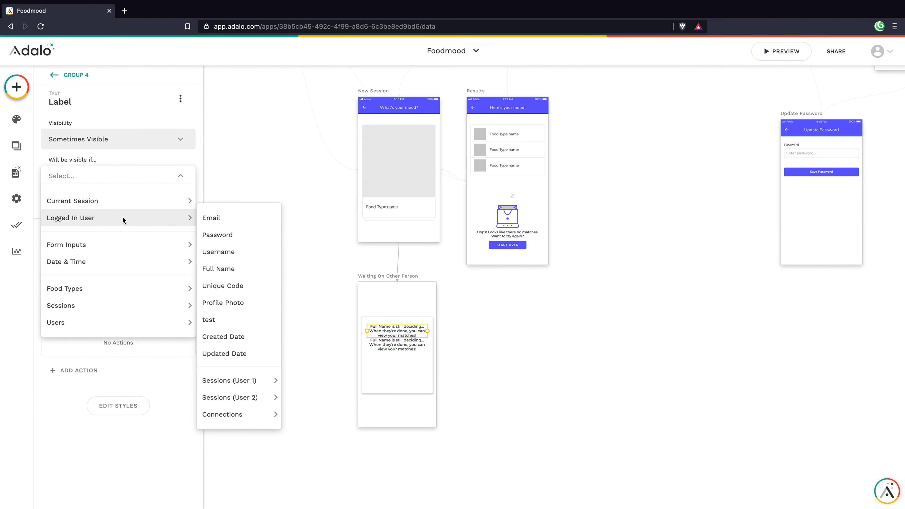
click(202, 219)
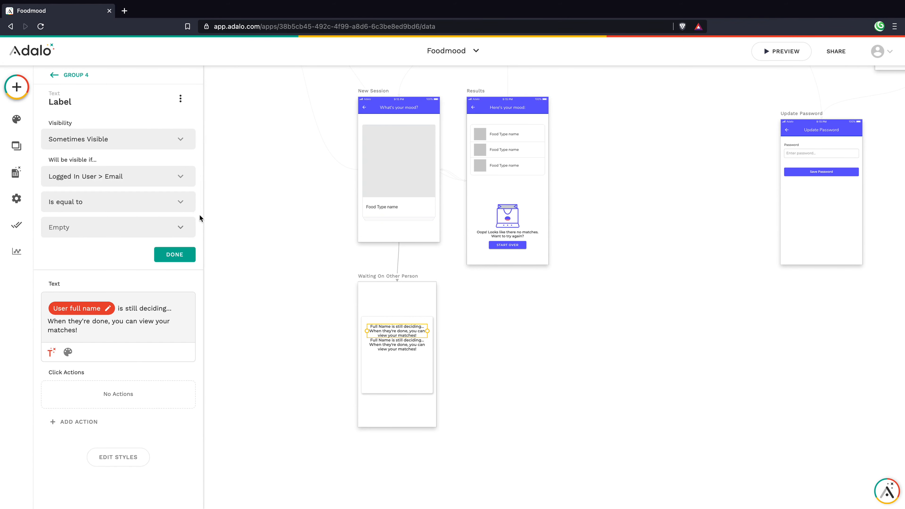
click(174, 227)
mouse_move(177, 263)
mouse_move(245, 299)
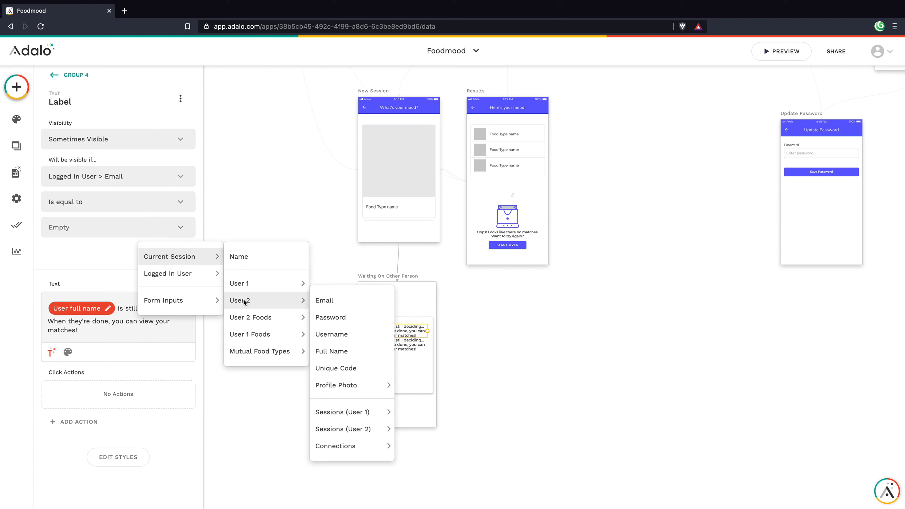
click(351, 306)
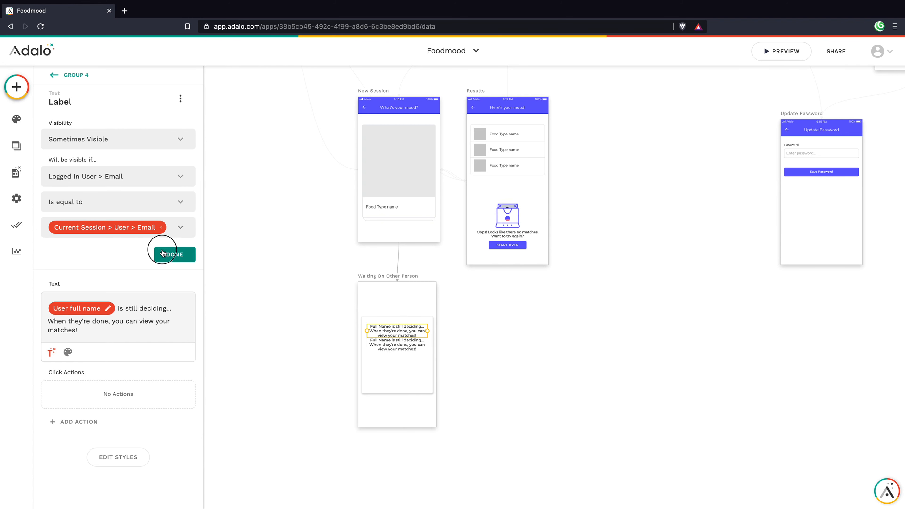
click(175, 254)
Step: Make the lower message Sometimes Visible when Logged In User Email equals the session's User 1 Email
click(398, 343)
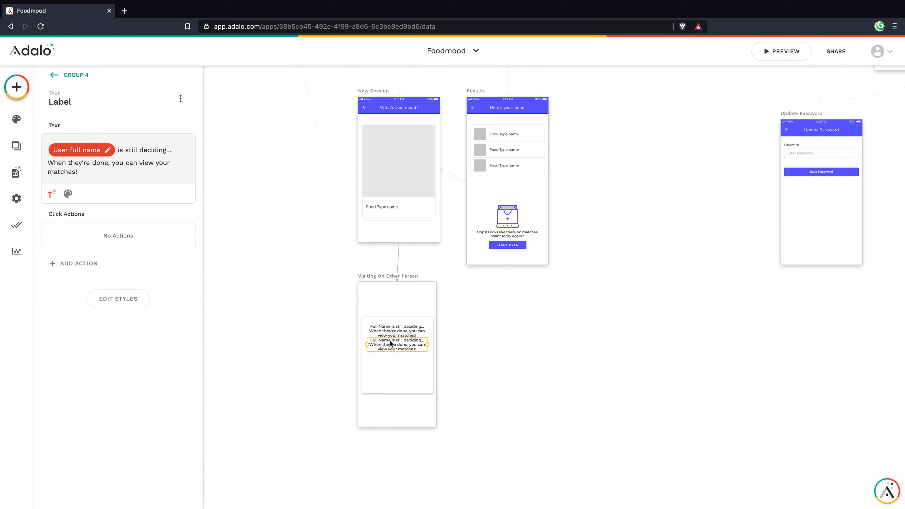
click(180, 98)
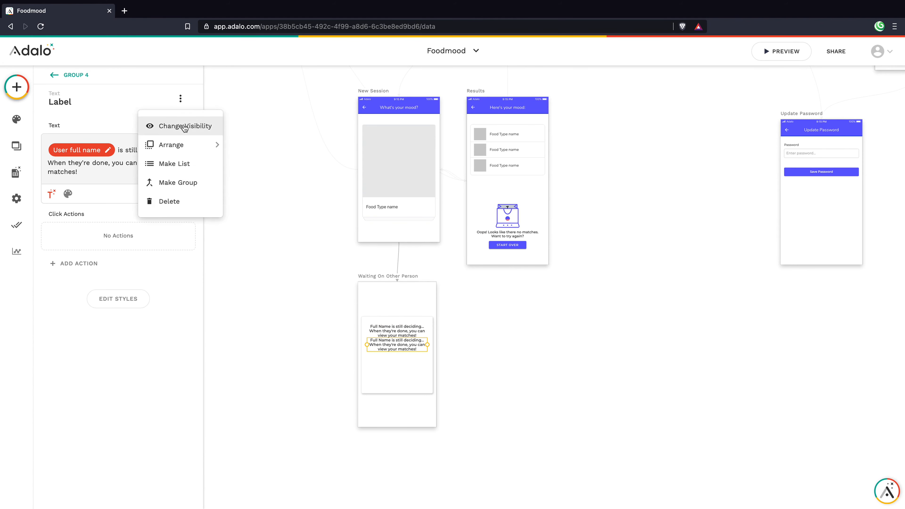
click(180, 125)
click(152, 140)
click(139, 184)
click(128, 175)
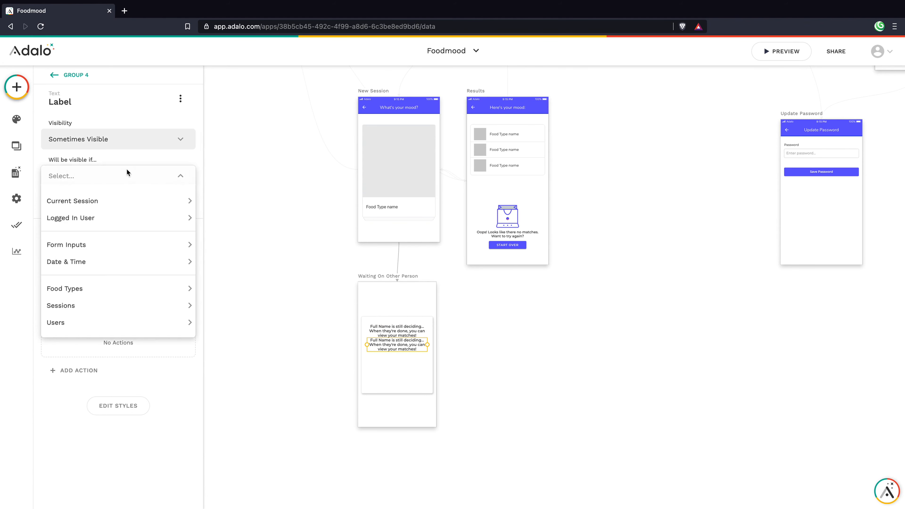
mouse_move(125, 219)
click(209, 218)
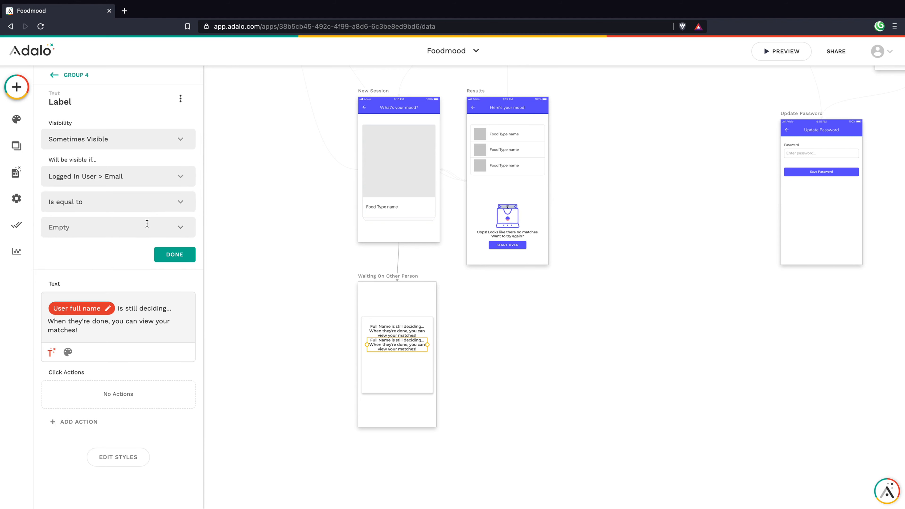
click(174, 226)
mouse_move(183, 255)
mouse_move(264, 284)
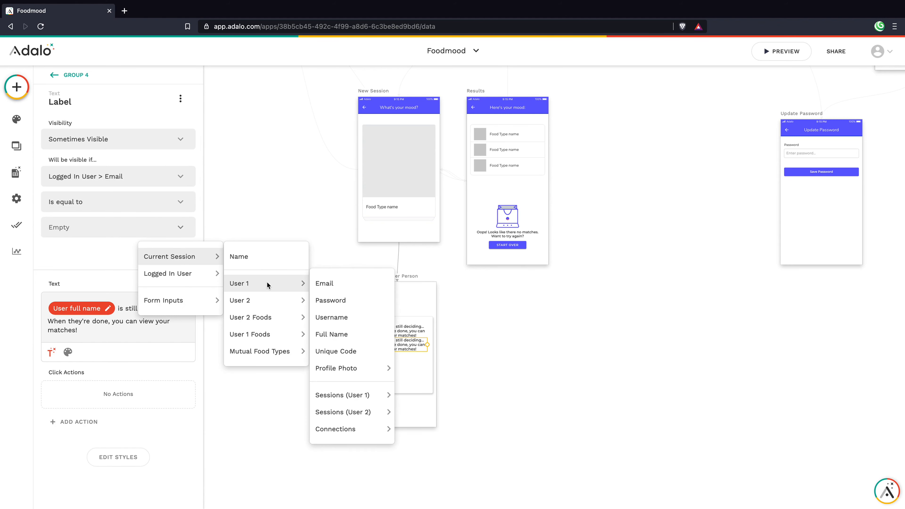
click(346, 282)
click(179, 257)
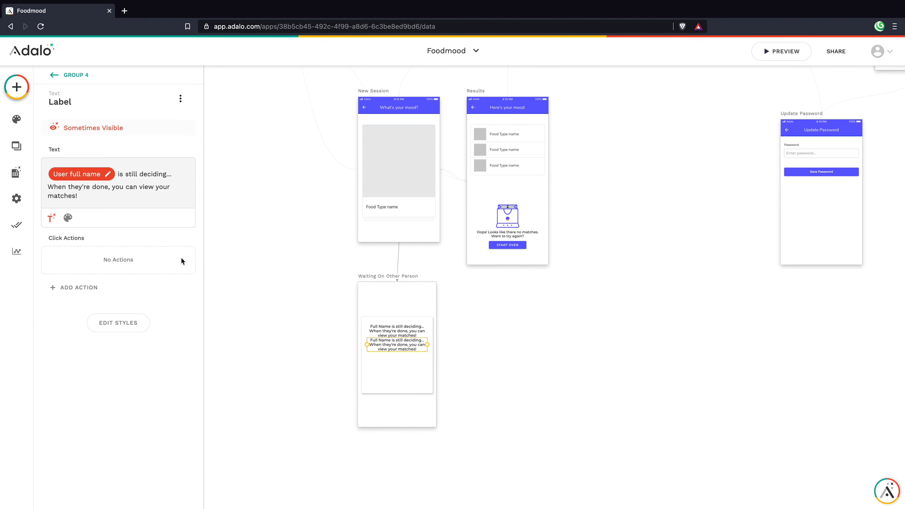
click(399, 329)
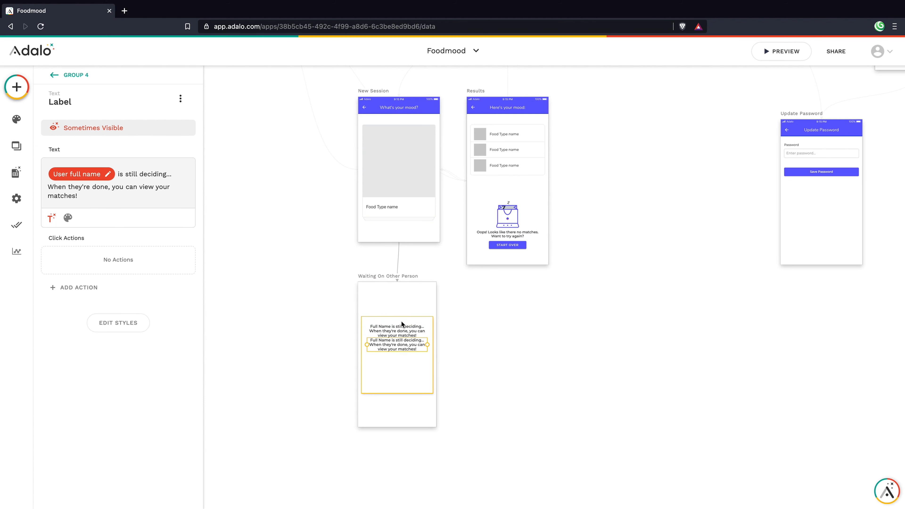
Step: Copy the Results screen's Start Over button into the waiting card below the messages
click(398, 349)
click(398, 418)
click(517, 246)
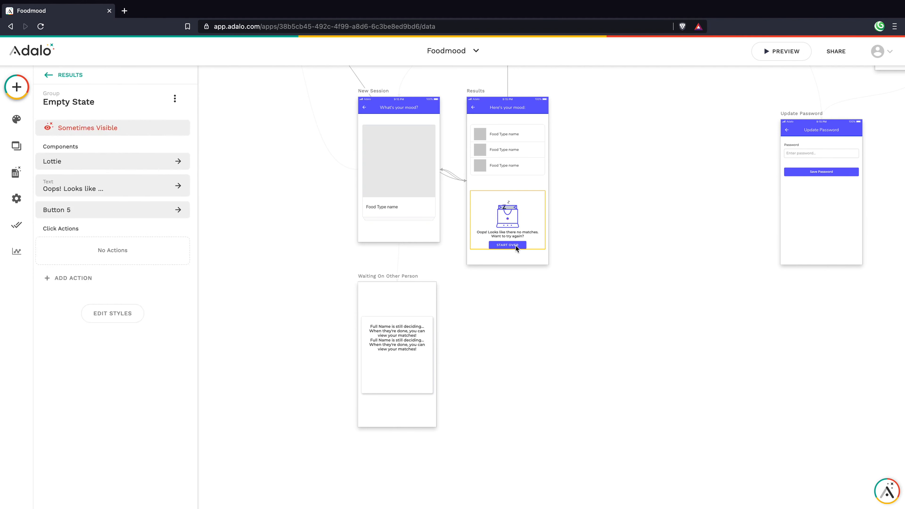
click(516, 245)
drag(503, 253, 402, 373)
click(402, 412)
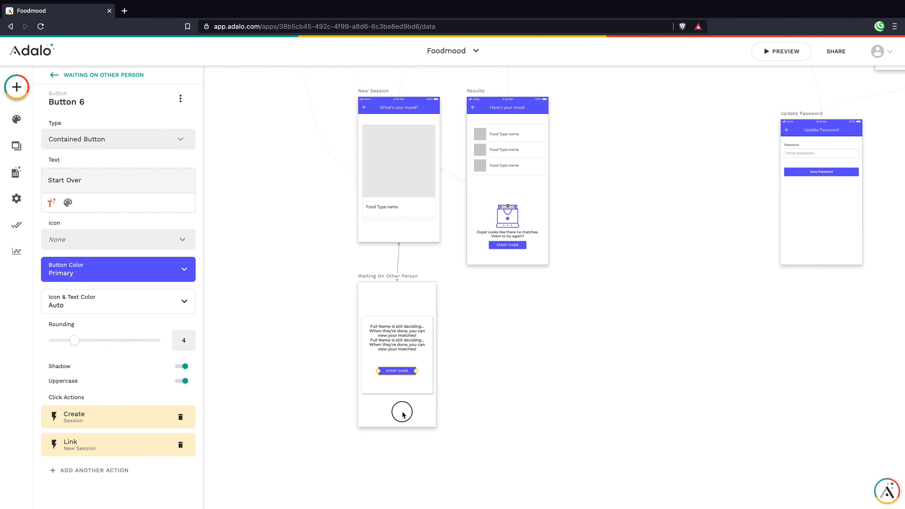
click(407, 374)
click(406, 370)
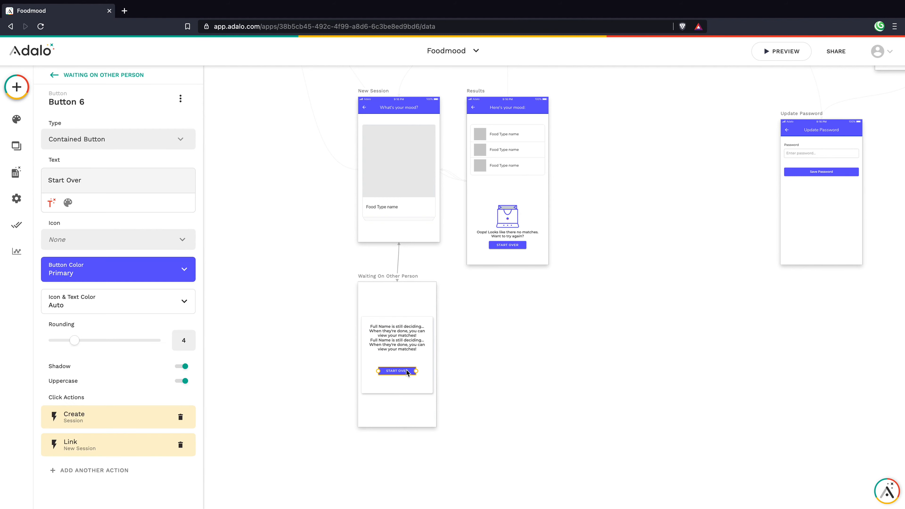
click(97, 79)
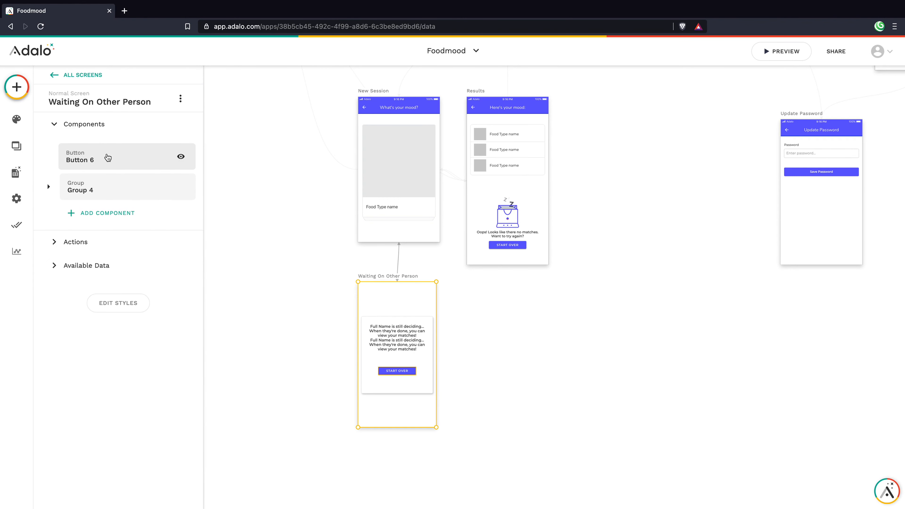
Step: Nudge the copied Start Over button up in the card and convert it into a list
click(75, 156)
drag(398, 371, 397, 365)
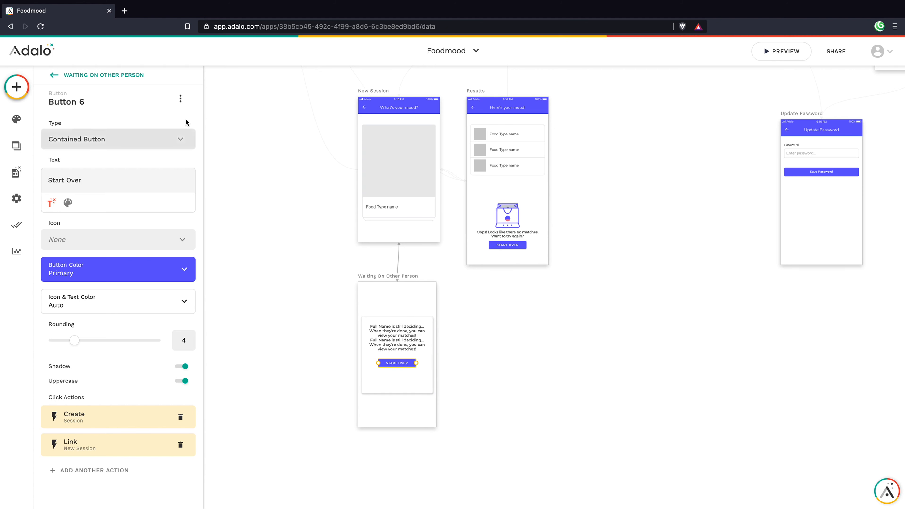
click(181, 100)
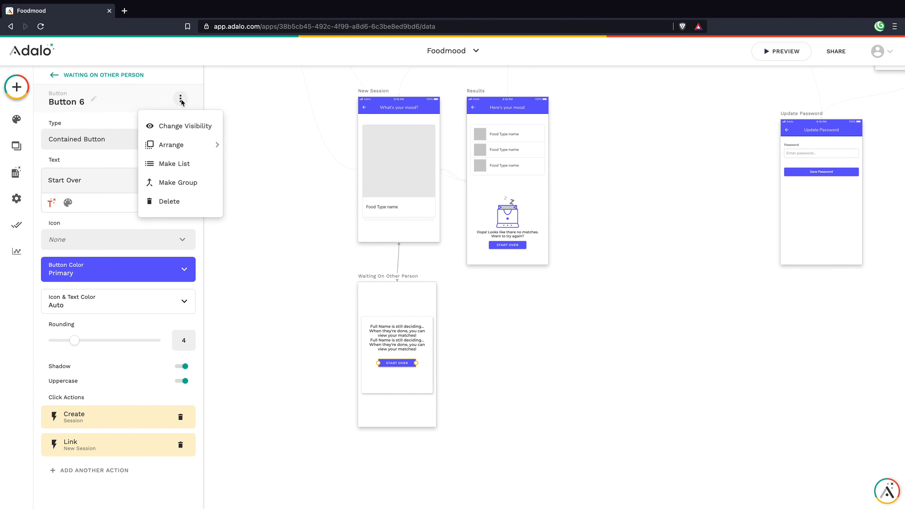
click(180, 166)
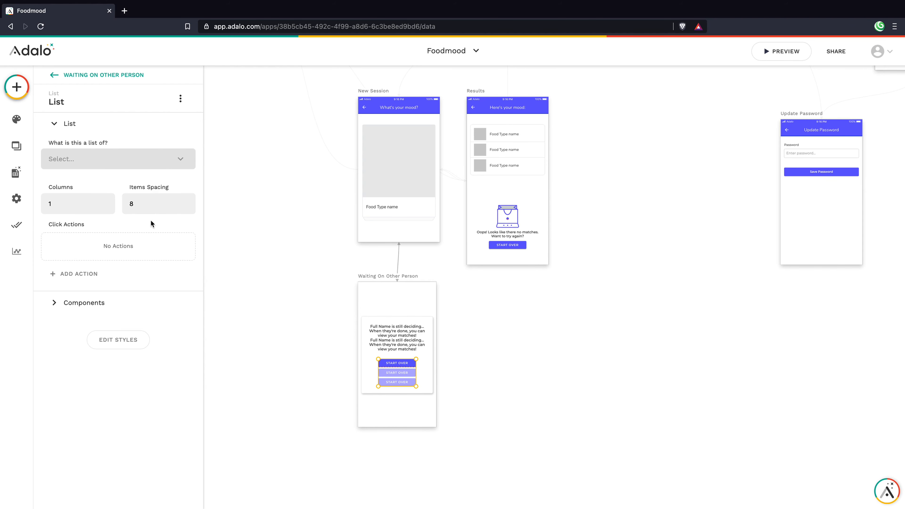
click(94, 299)
Step: Set the list to show Sessions and switch on Auto Refresh under Advanced Options
click(105, 126)
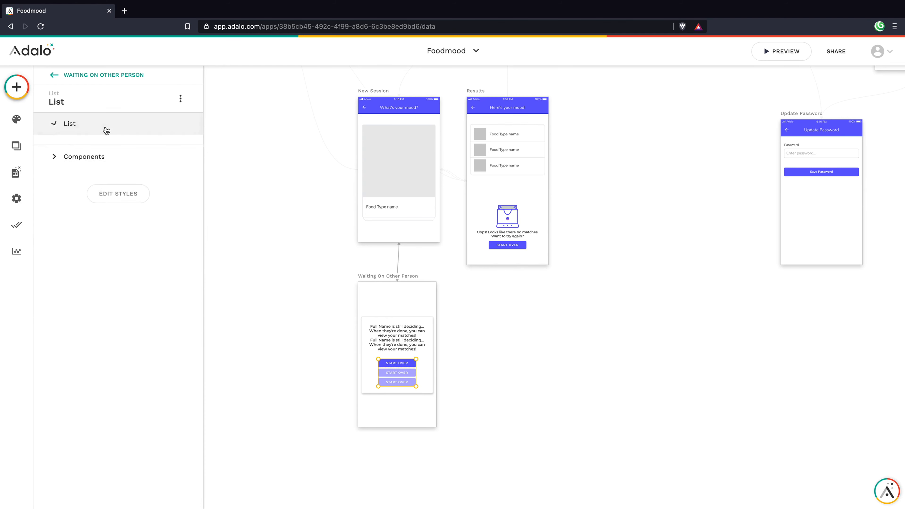
click(114, 165)
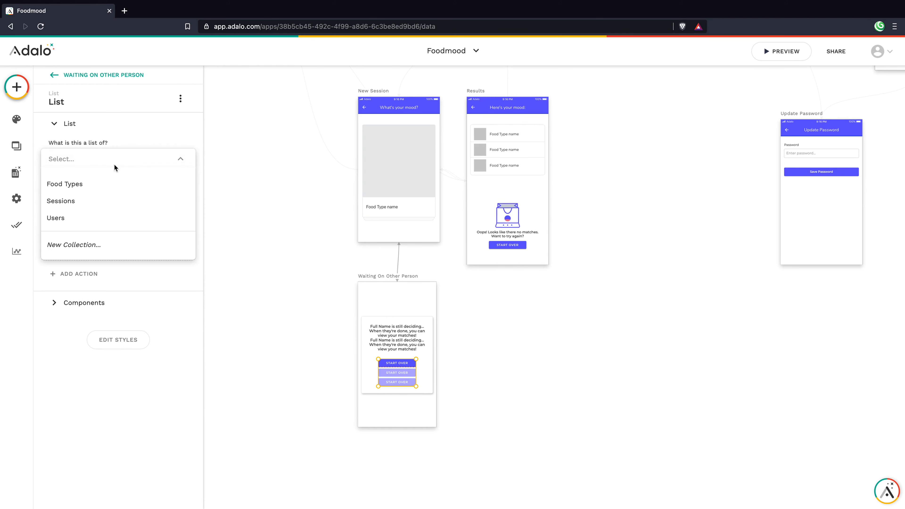
click(102, 200)
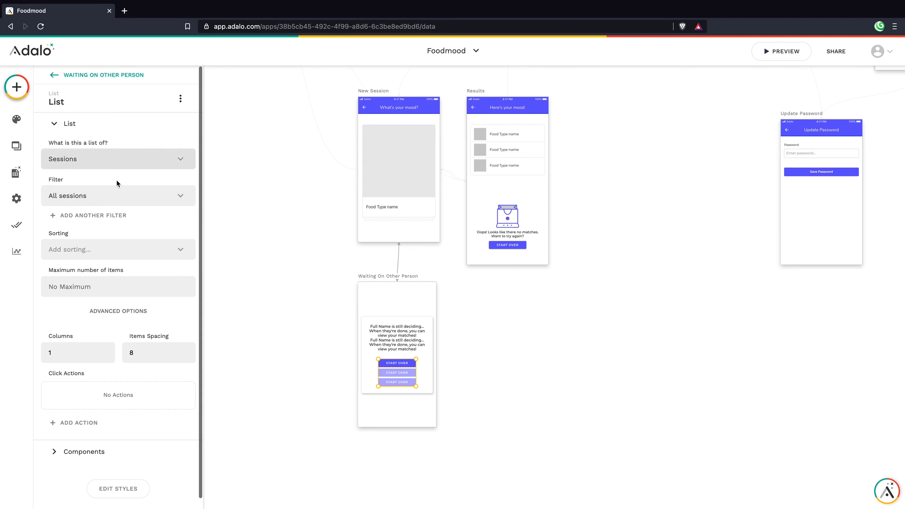
scroll(121, 203, down, 1)
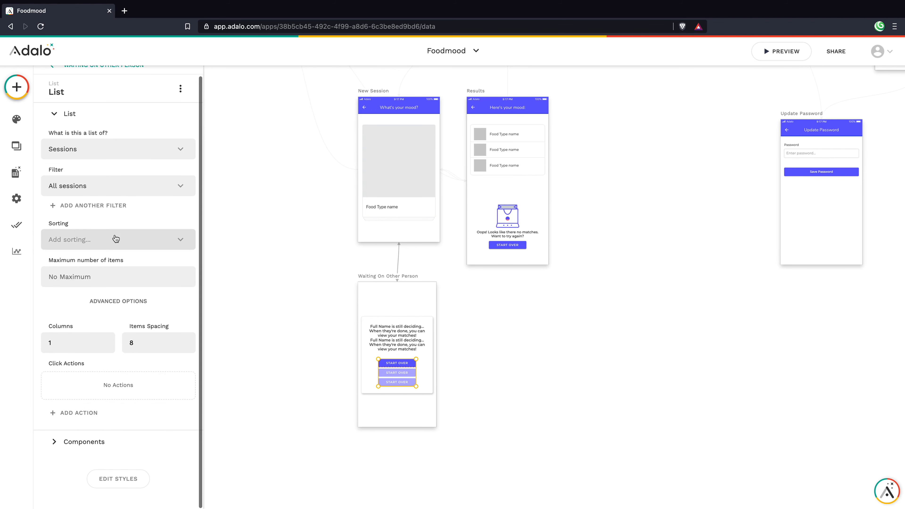
click(115, 301)
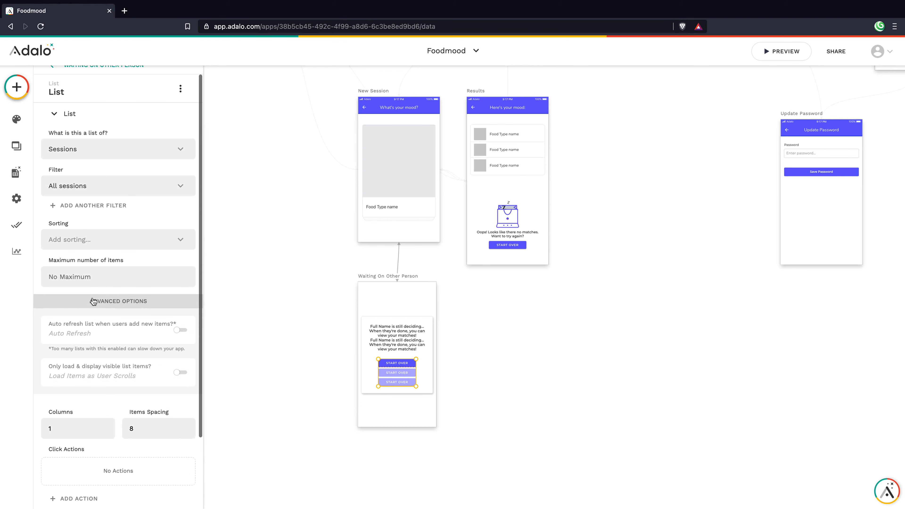
click(184, 334)
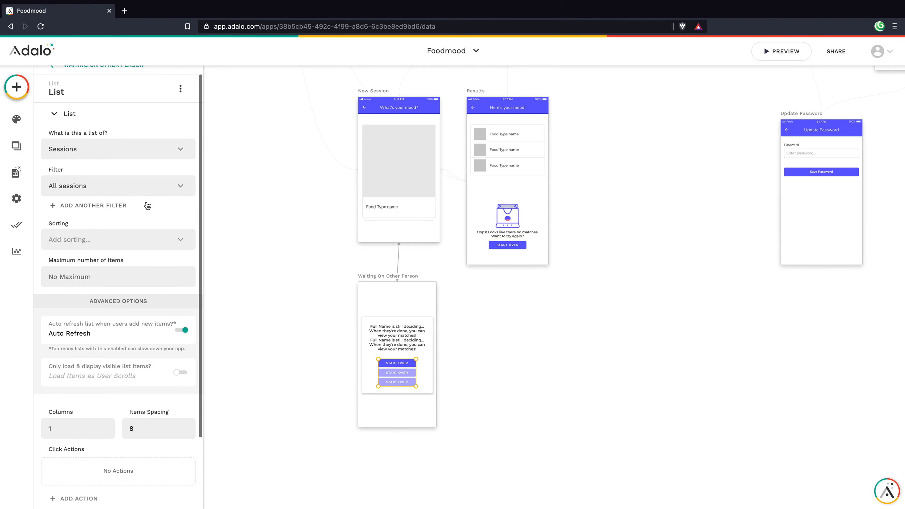
Step: Add a Completed Decks greater than or equal to 2 filter and resize the list to one Start Over item
click(124, 206)
click(115, 234)
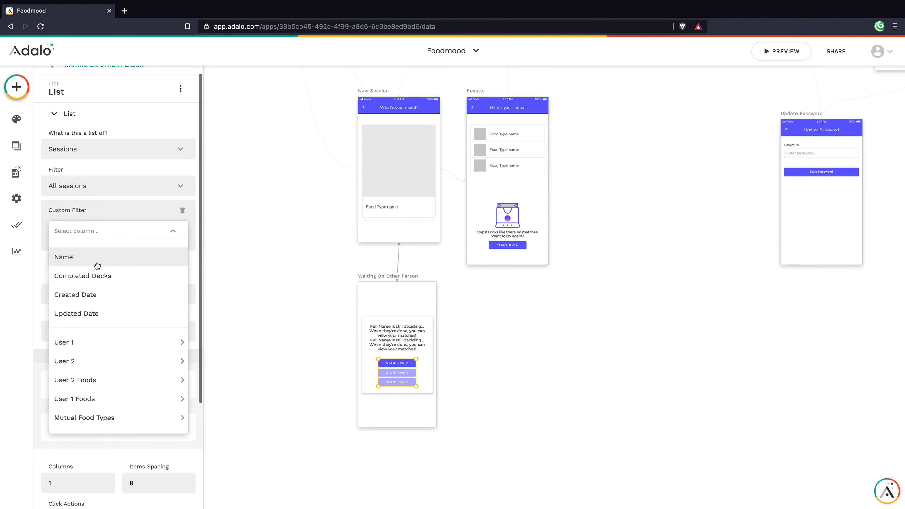
click(101, 281)
click(105, 257)
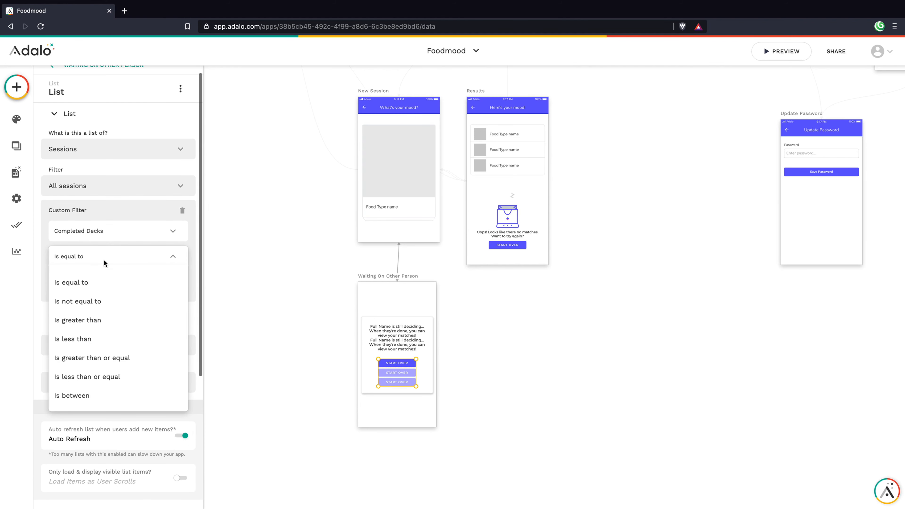
click(110, 357)
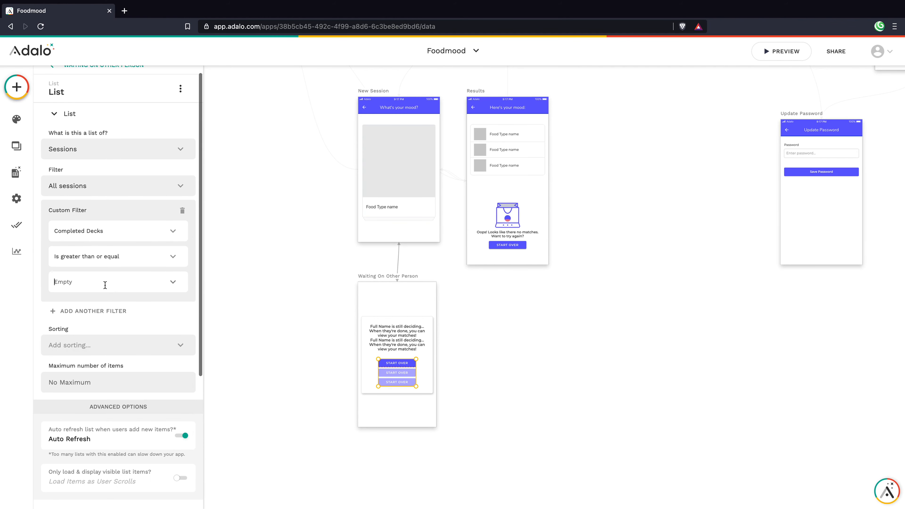
click(105, 285)
text(2)
click(103, 296)
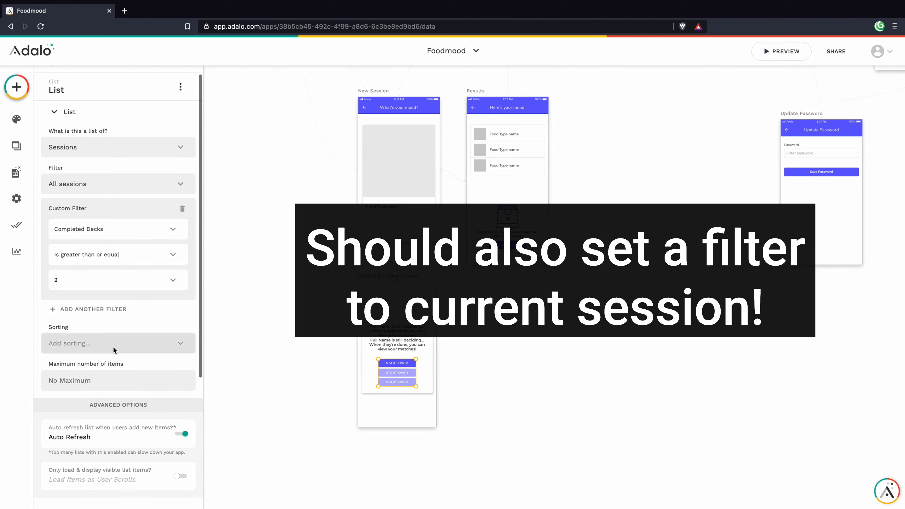
scroll(109, 358, down, 3)
drag(412, 386, 402, 371)
click(402, 386)
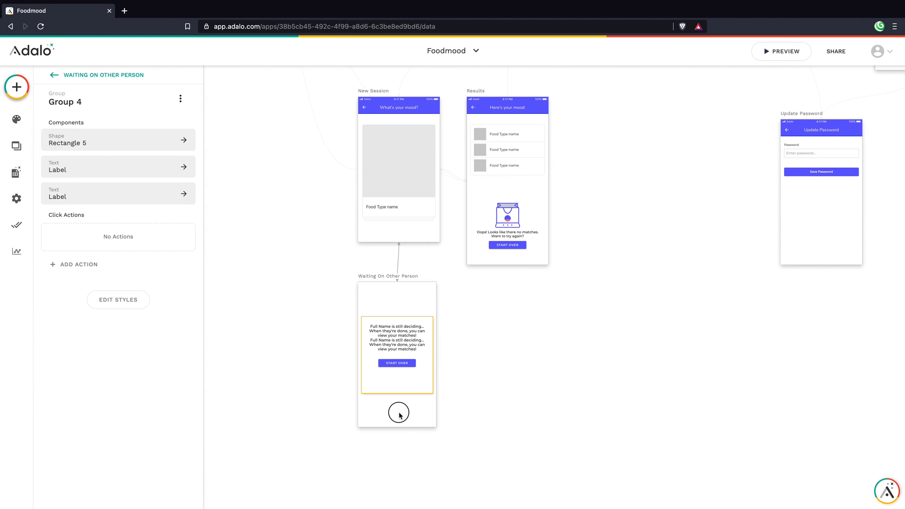
click(398, 388)
drag(403, 393, 401, 381)
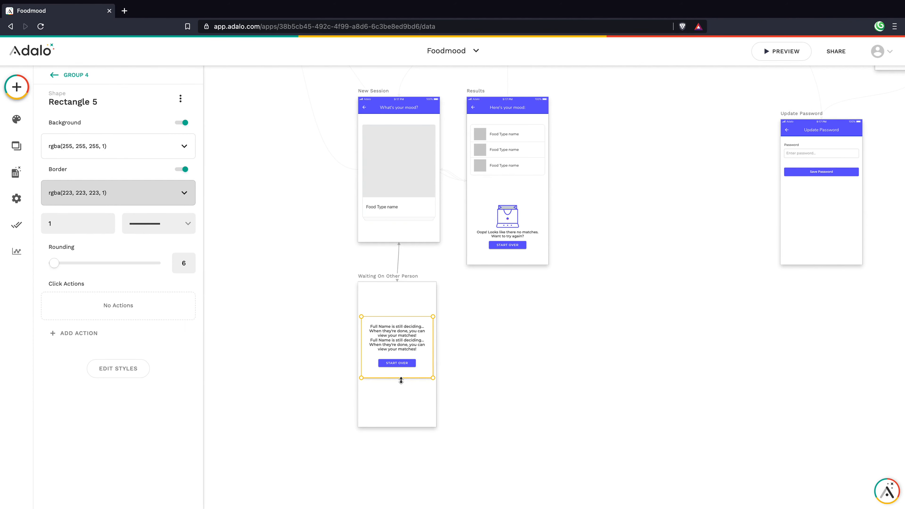
click(396, 407)
drag(383, 297, 395, 391)
click(397, 409)
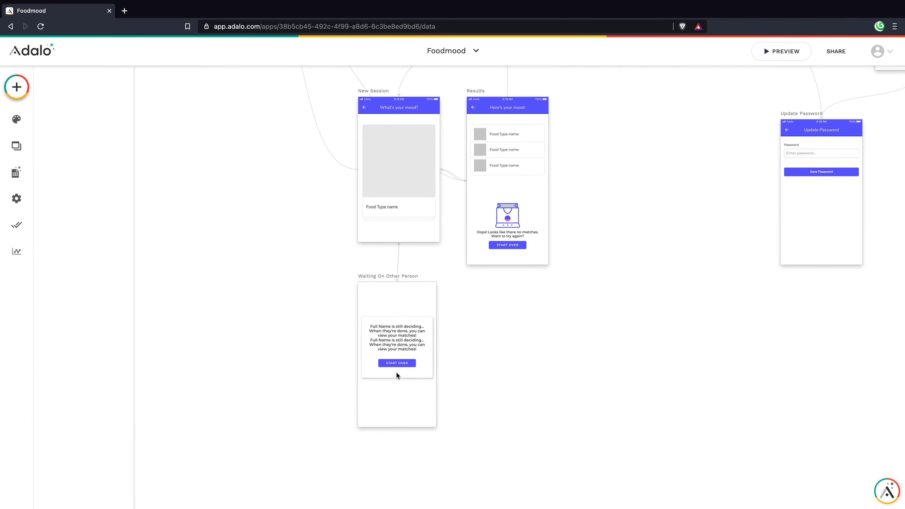
click(394, 360)
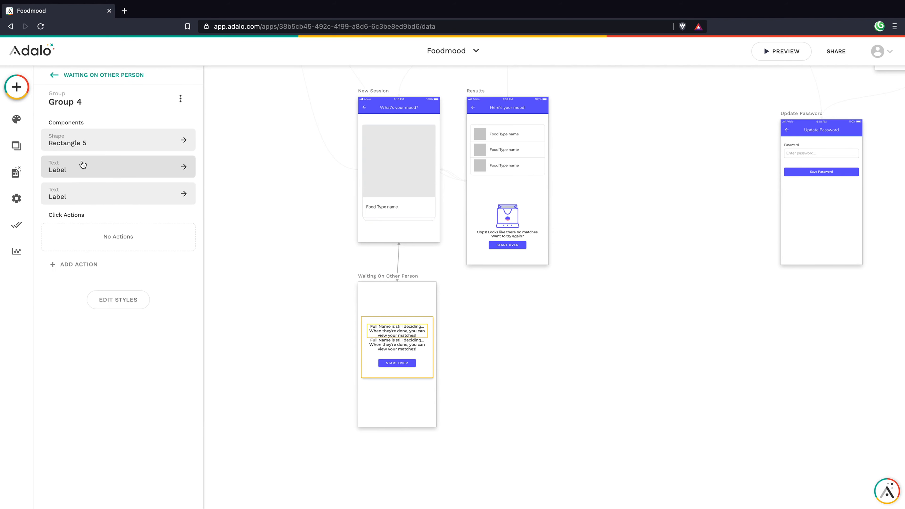
click(181, 102)
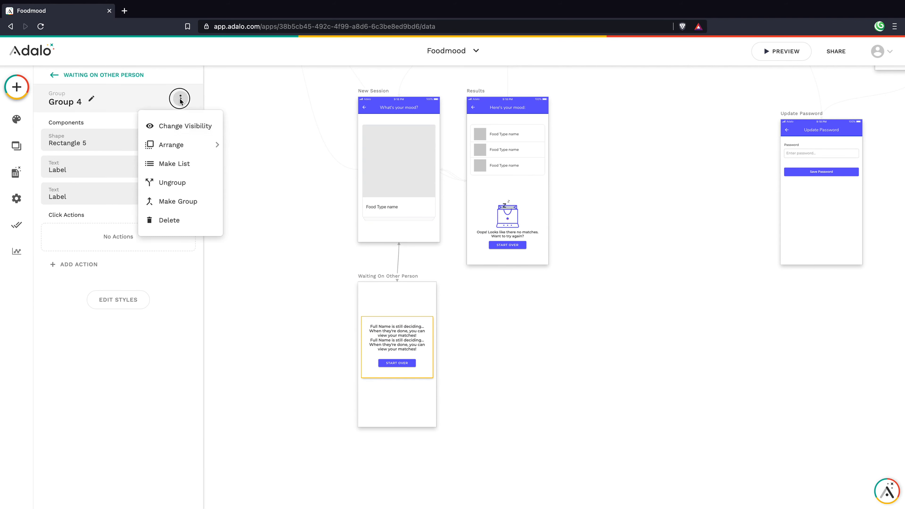
click(153, 179)
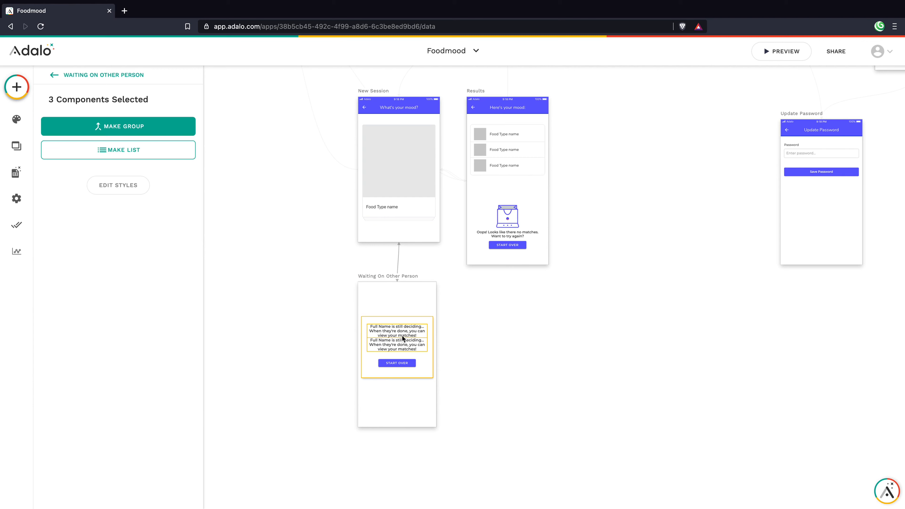
shift+click(389, 363)
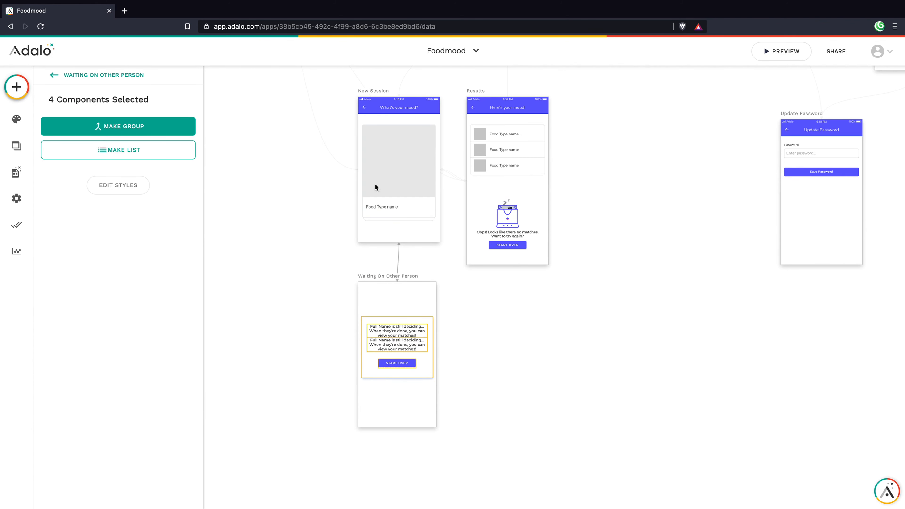
click(125, 125)
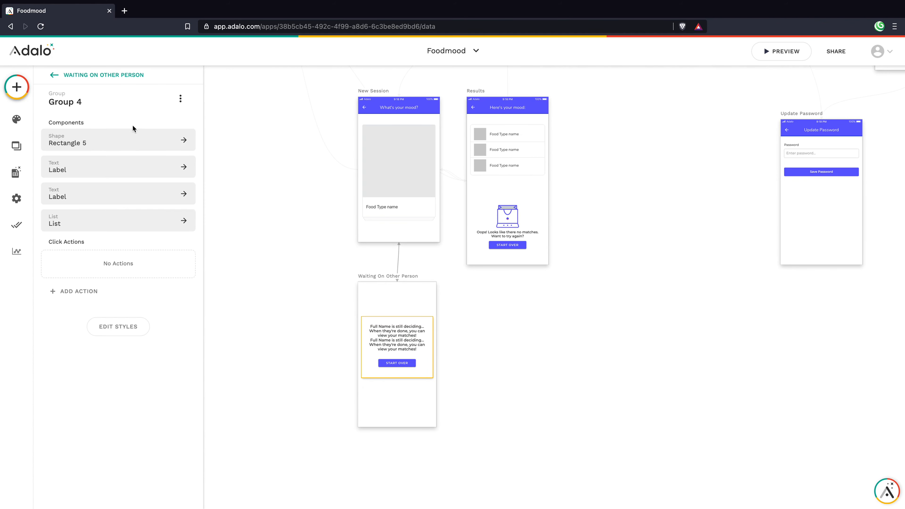
click(407, 405)
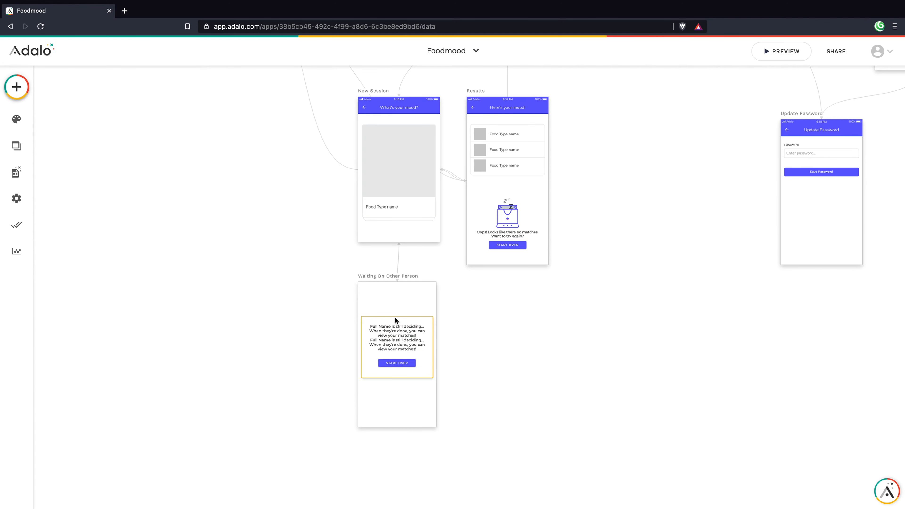
click(393, 362)
click(394, 361)
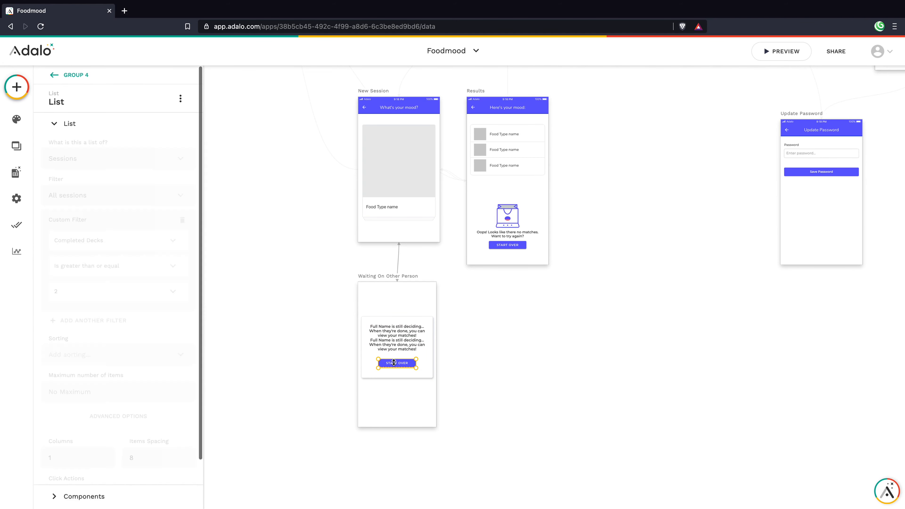
click(408, 393)
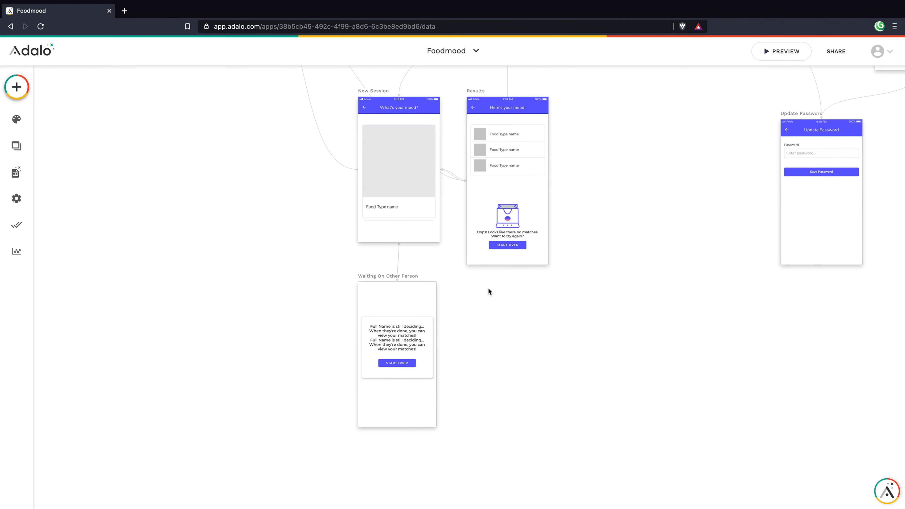
click(779, 53)
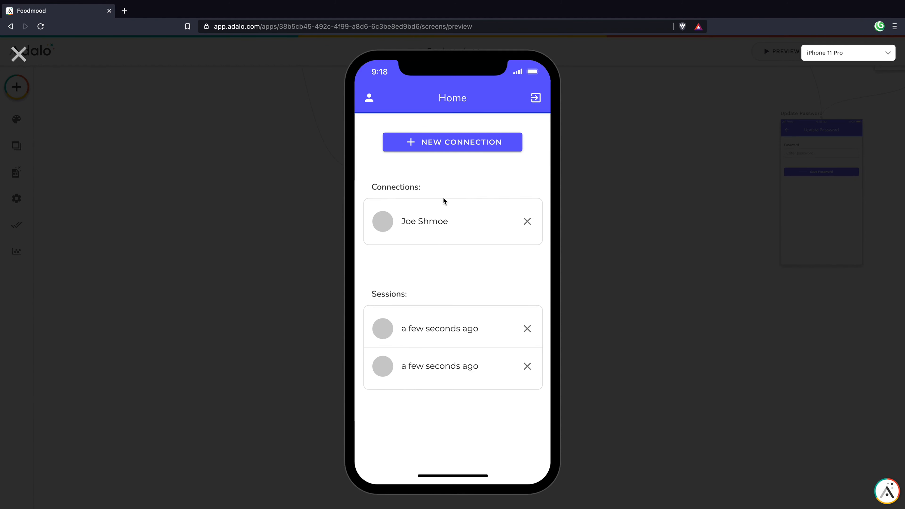
click(432, 320)
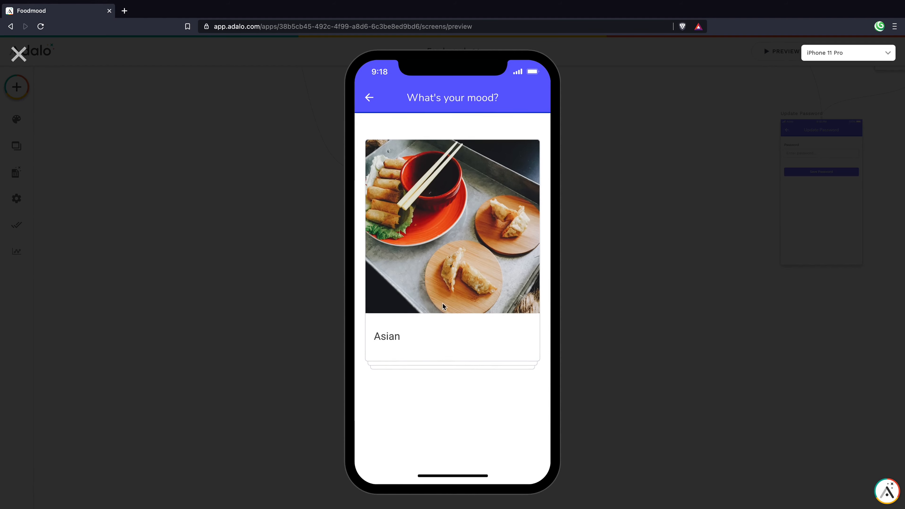
click(369, 97)
click(432, 210)
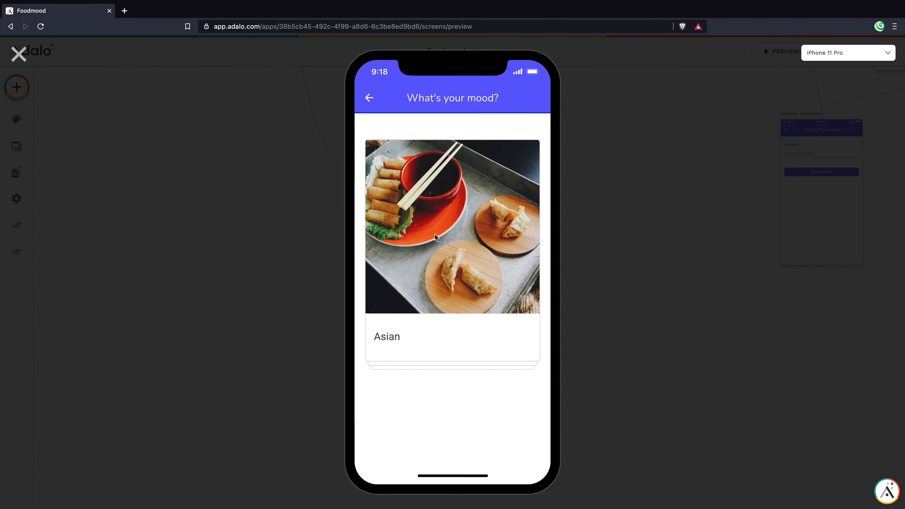
drag(487, 257, 143, 261)
drag(445, 258, 277, 265)
drag(465, 273, 239, 275)
drag(454, 281, 284, 278)
drag(420, 276, 46, 237)
drag(430, 254, 157, 254)
drag(455, 266, 142, 264)
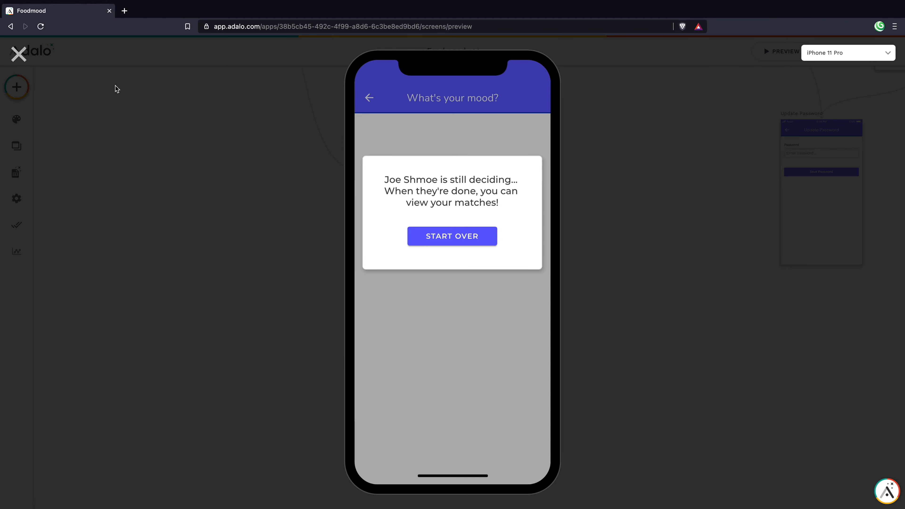
click(19, 54)
Step: Relabel the Start Over button inside the waiting list to 'See Results'
click(409, 366)
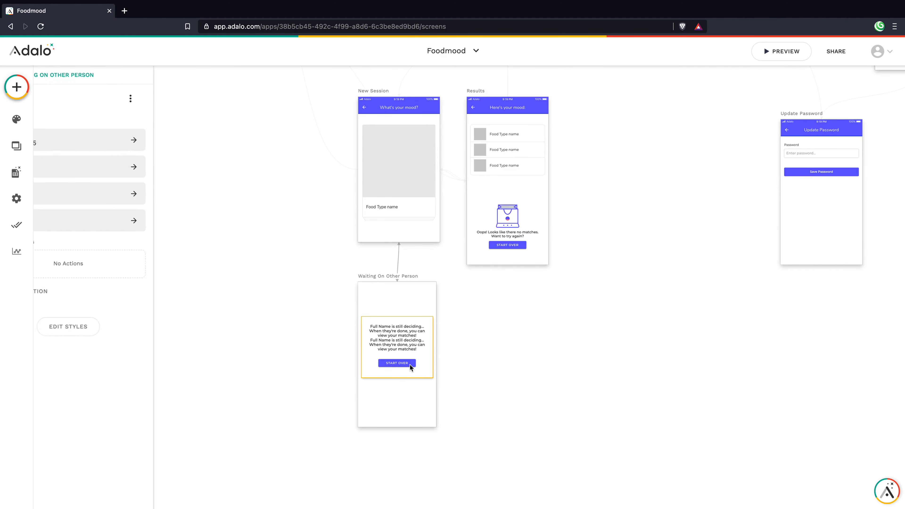
click(399, 363)
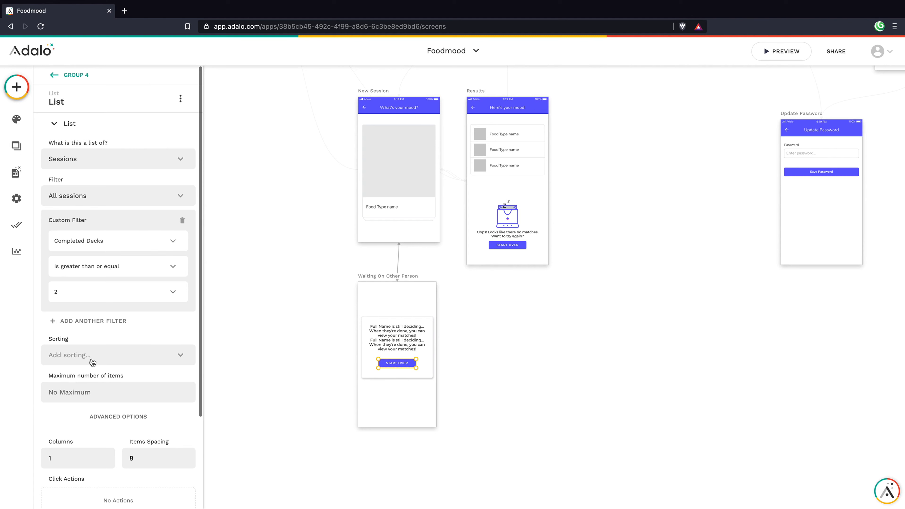
scroll(103, 374, down, 3)
click(91, 440)
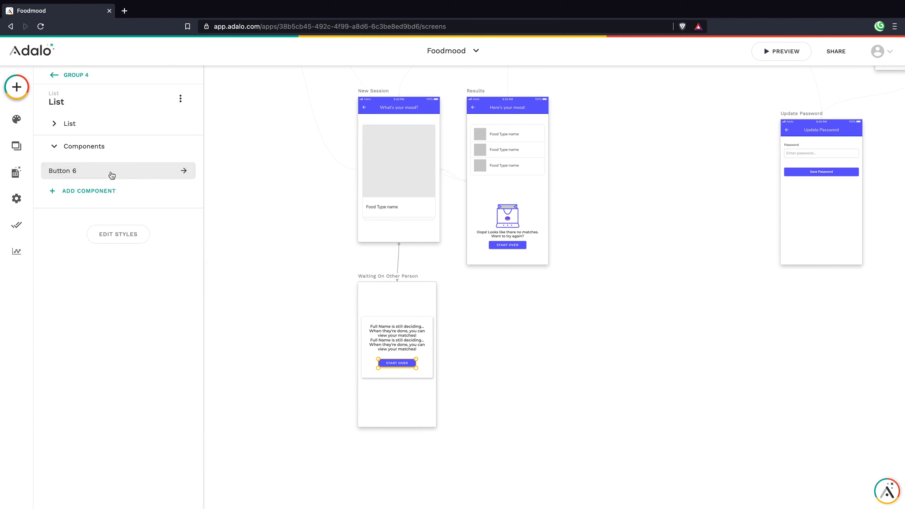
click(111, 173)
triple_click(107, 182)
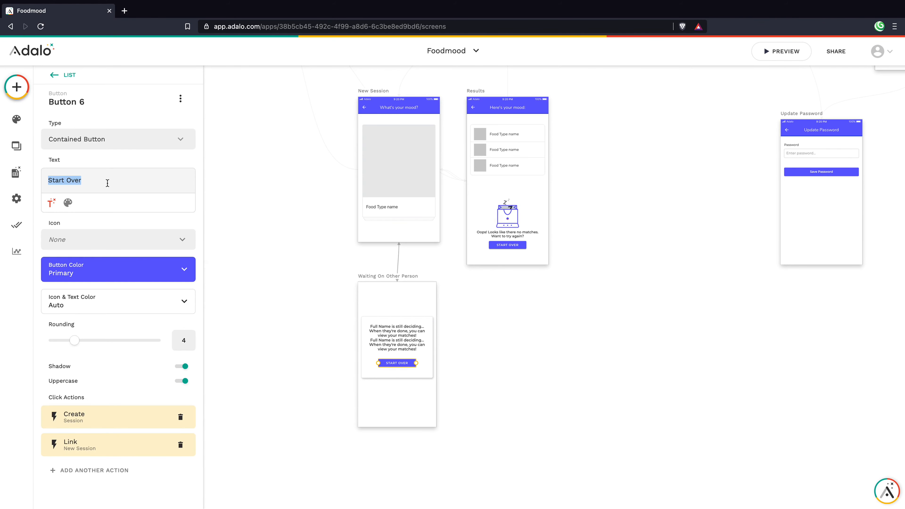
text(See R)
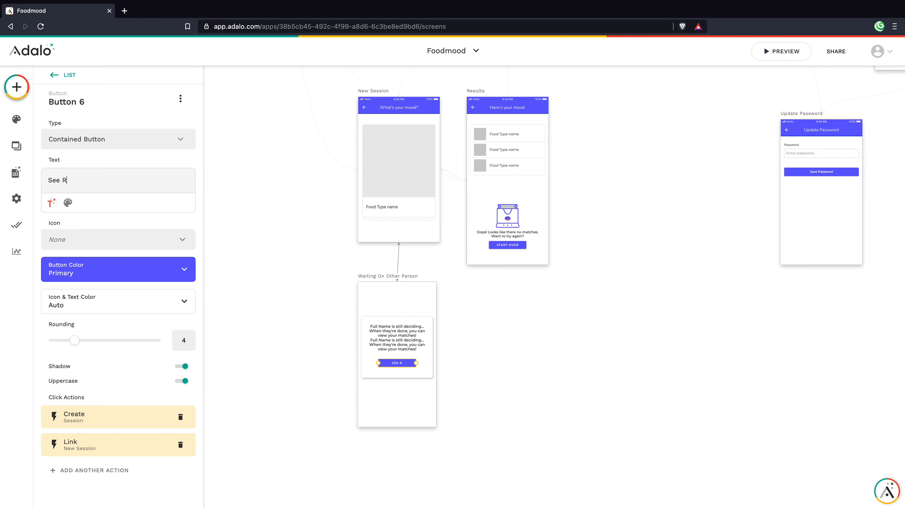
text(esults)
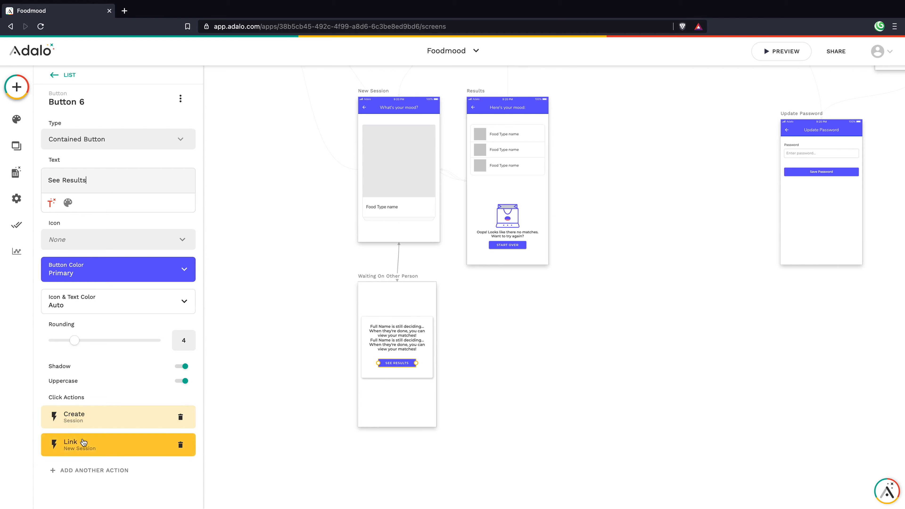
Step: Replace the Create Session and Link New Session actions with a Link to Results, transition None
click(180, 416)
click(180, 417)
click(80, 447)
mouse_move(125, 277)
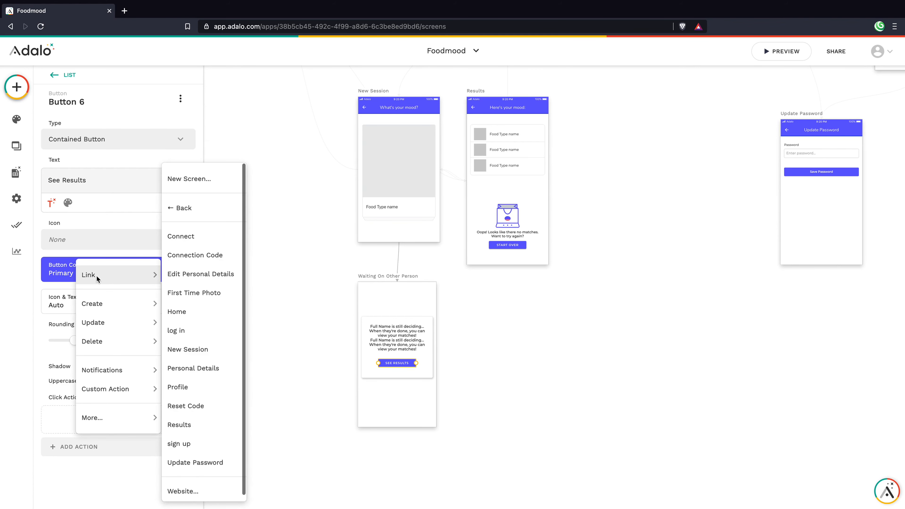
click(189, 424)
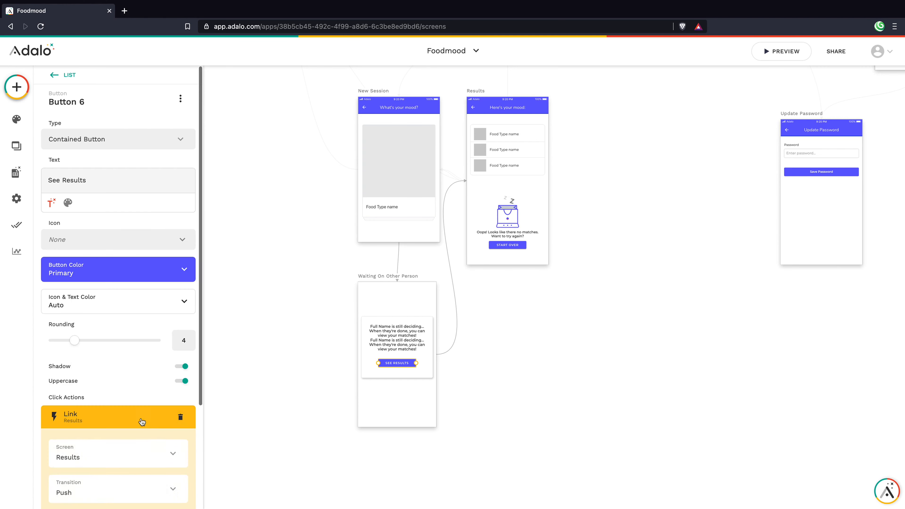
scroll(129, 420, down, 2)
click(127, 424)
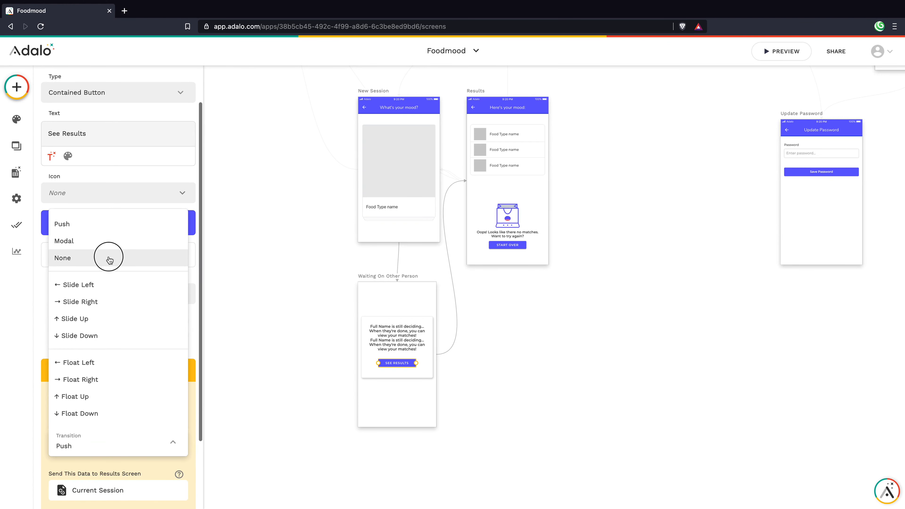
click(107, 257)
scroll(142, 392, down, 3)
click(170, 442)
click(272, 438)
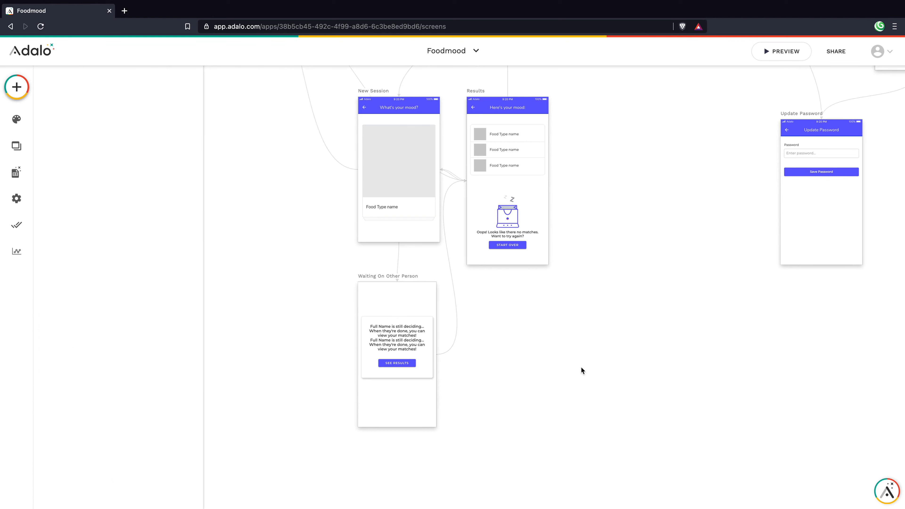
scroll(456, 204, up, 3)
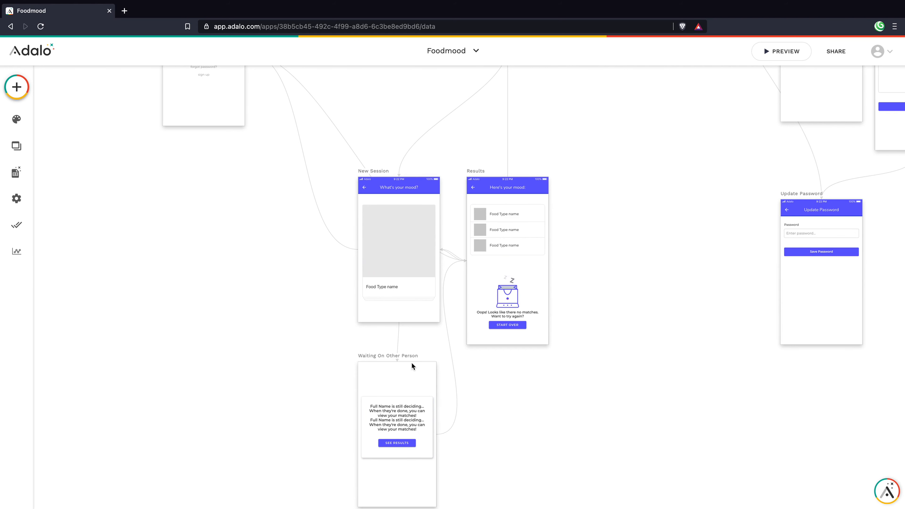
scroll(413, 374, down, 2)
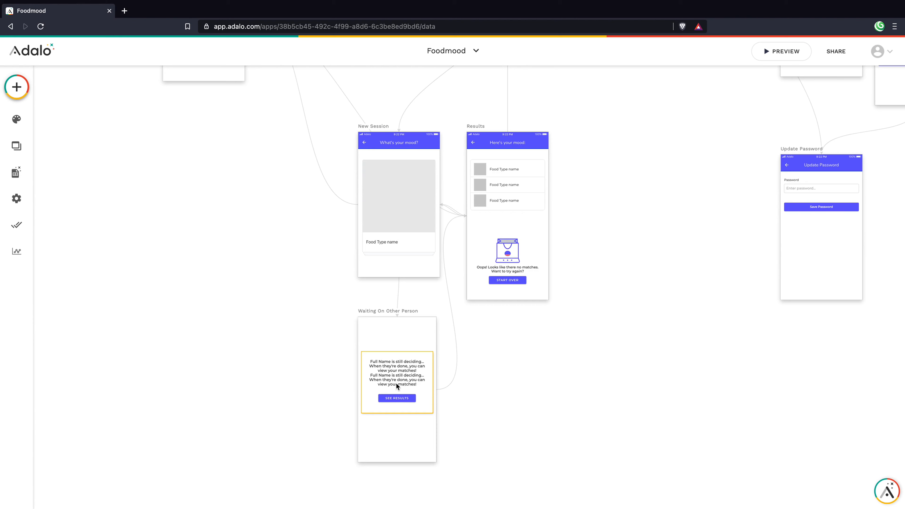
scroll(413, 374, up, 10)
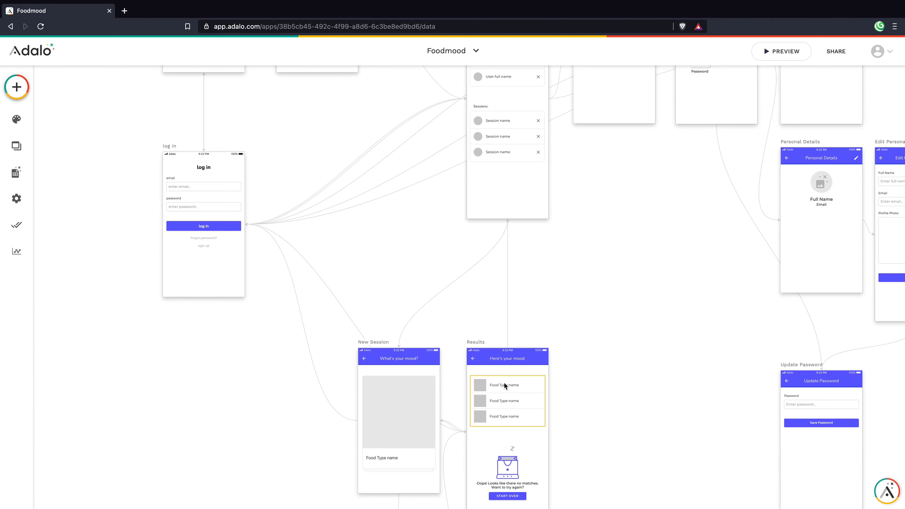
scroll(503, 382, down, 8)
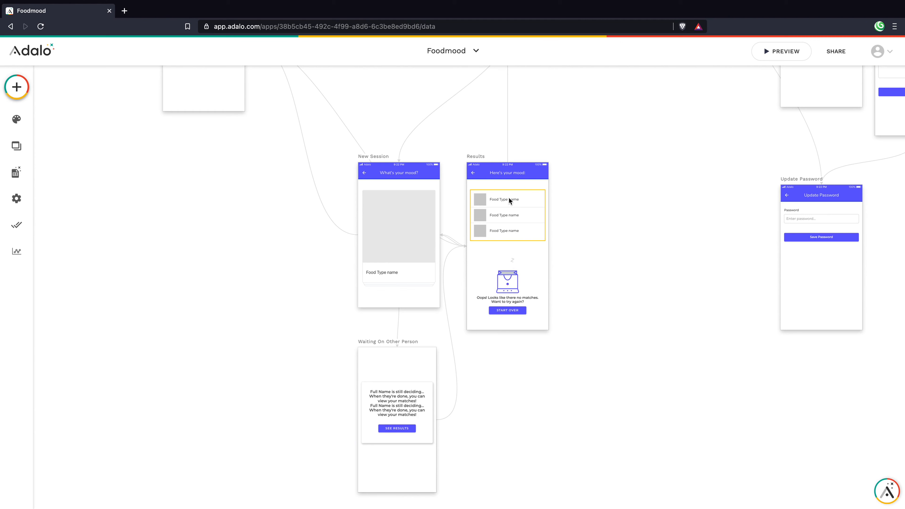
scroll(508, 197, up, 2)
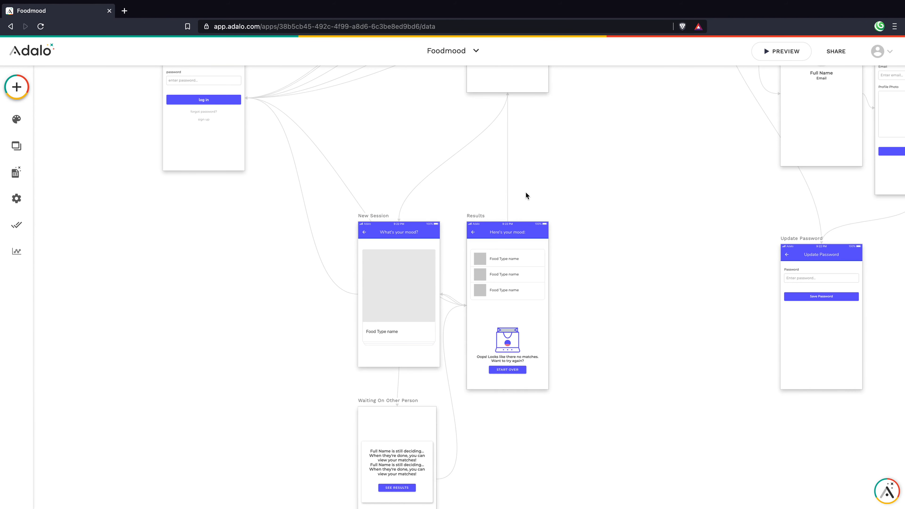
scroll(545, 189, up, 4)
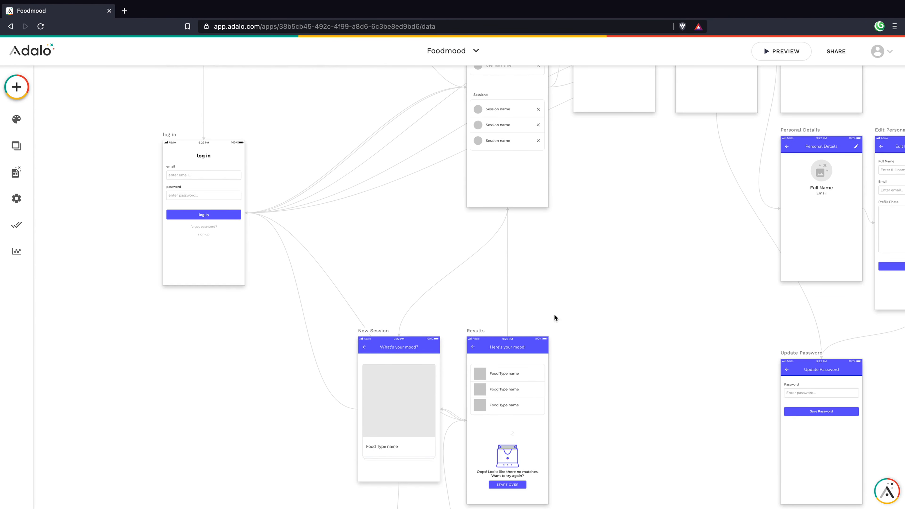